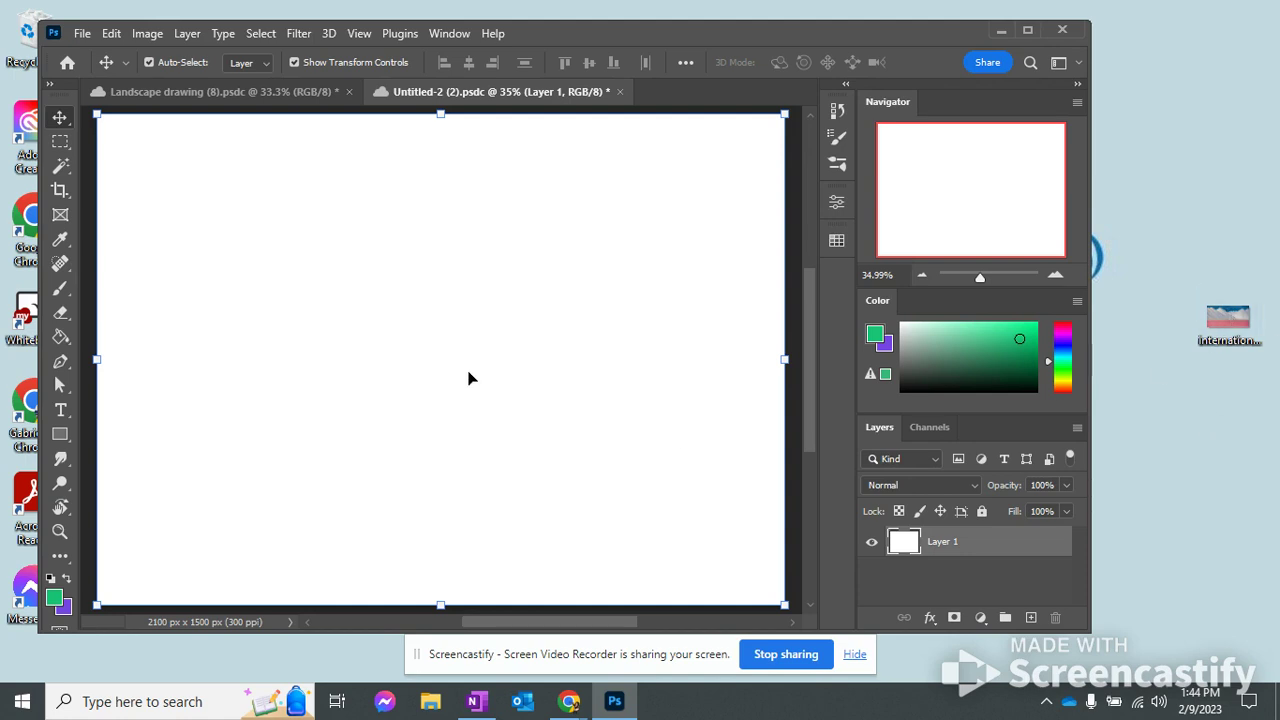
Step: Drag the landscape JPG from the desktop onto the Untitled-2 canvas as a new 42% layer
click(1030, 30)
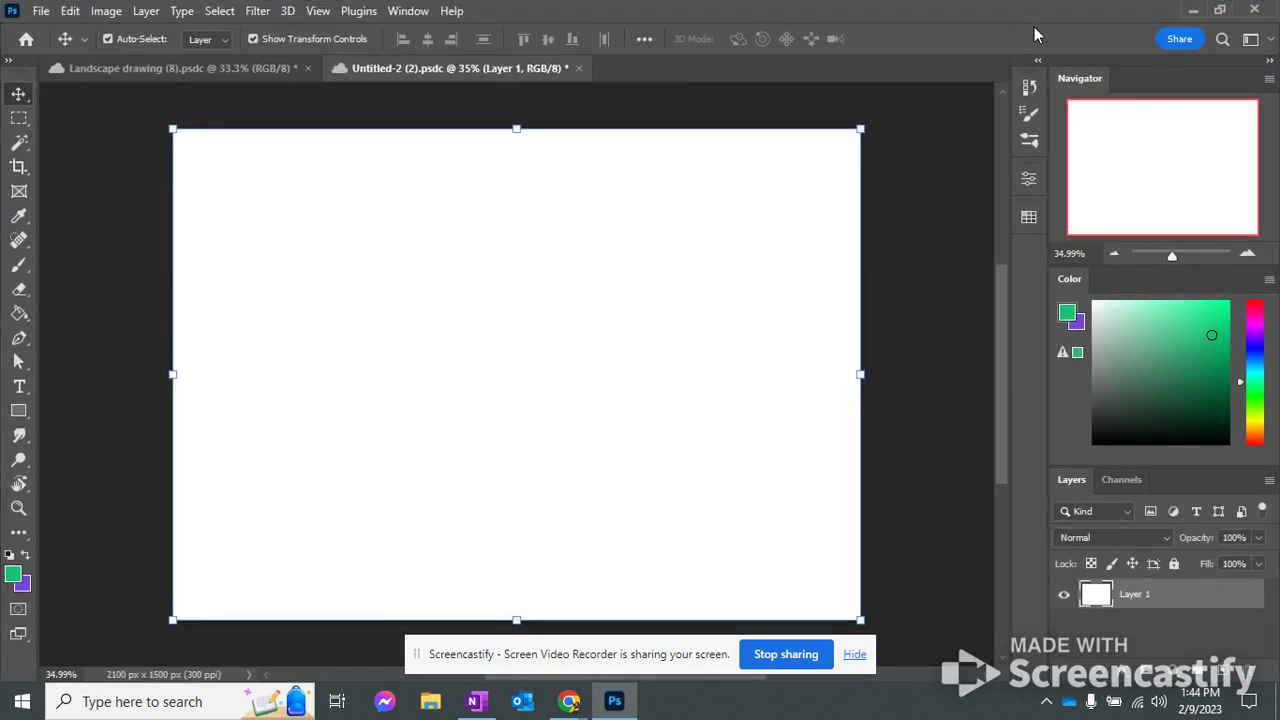
click(1221, 13)
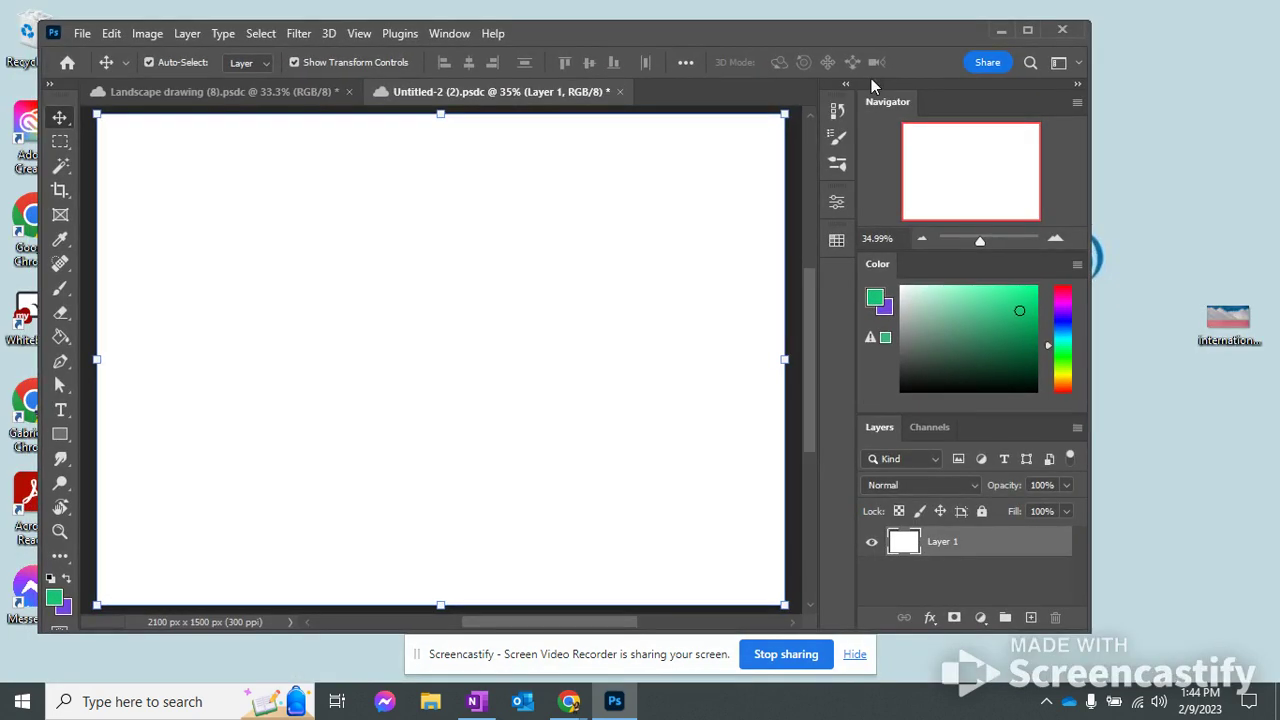
click(1234, 326)
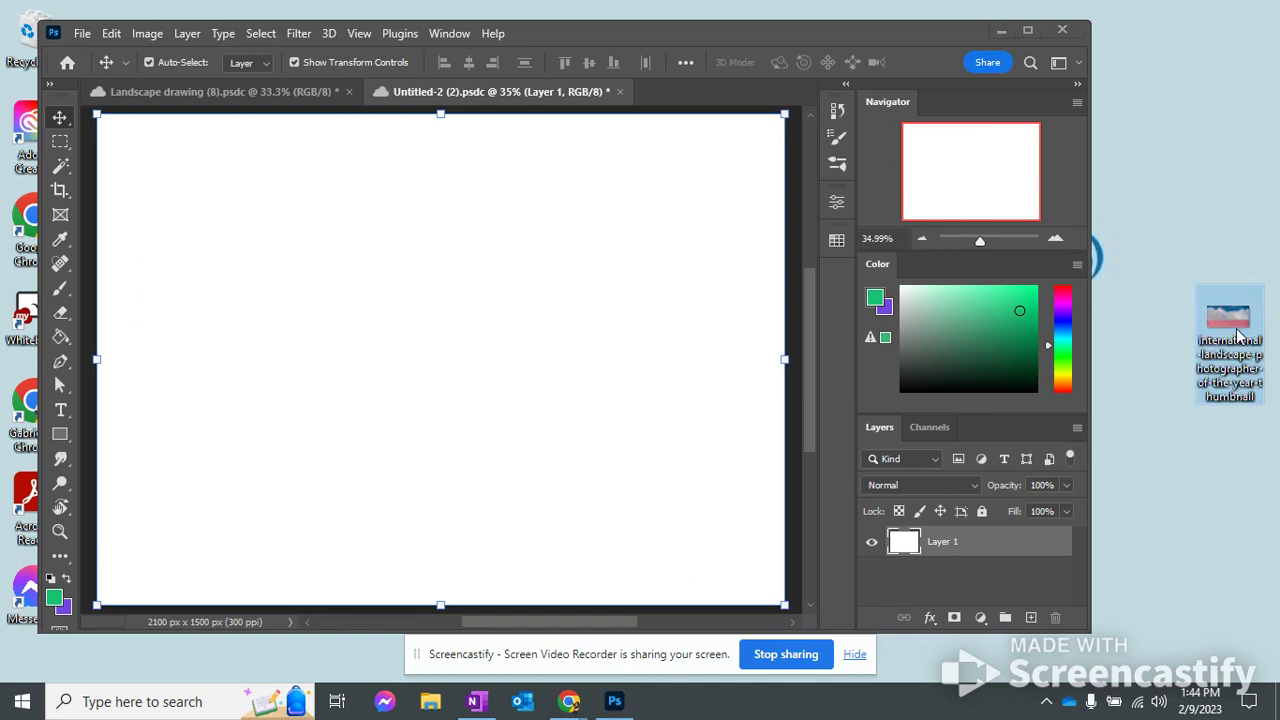
drag(1238, 326, 434, 320)
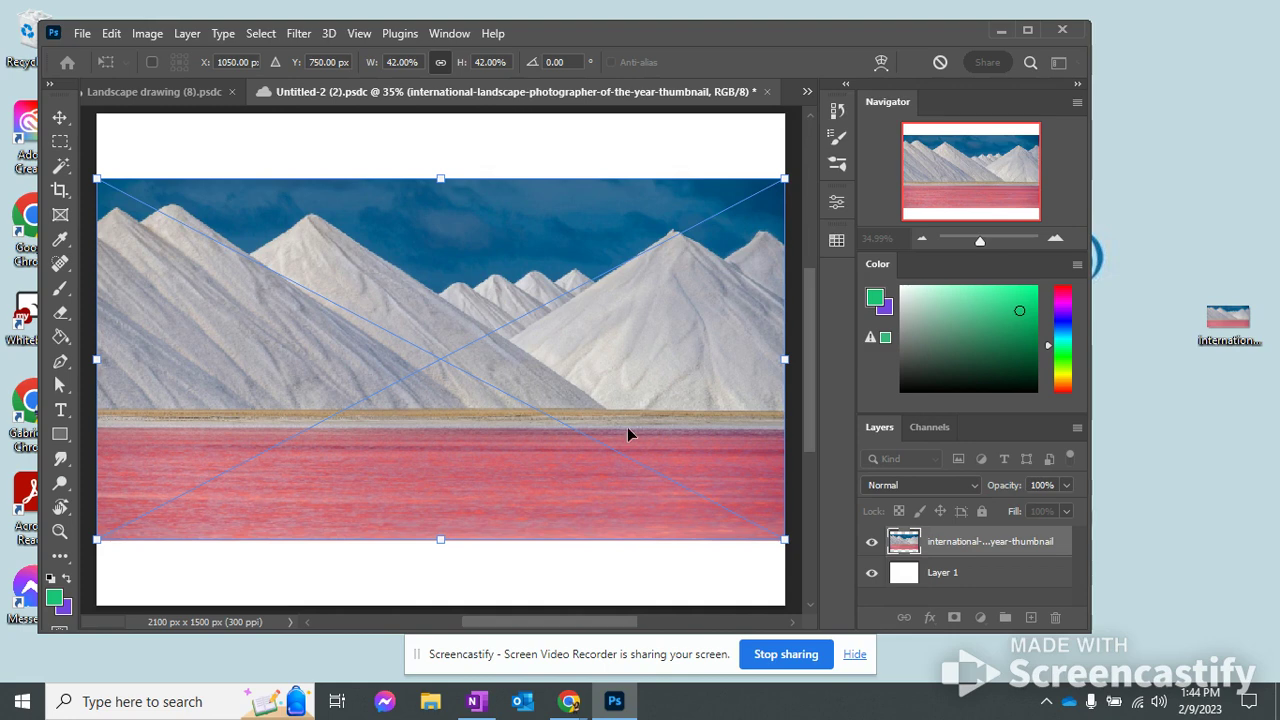
click(1027, 31)
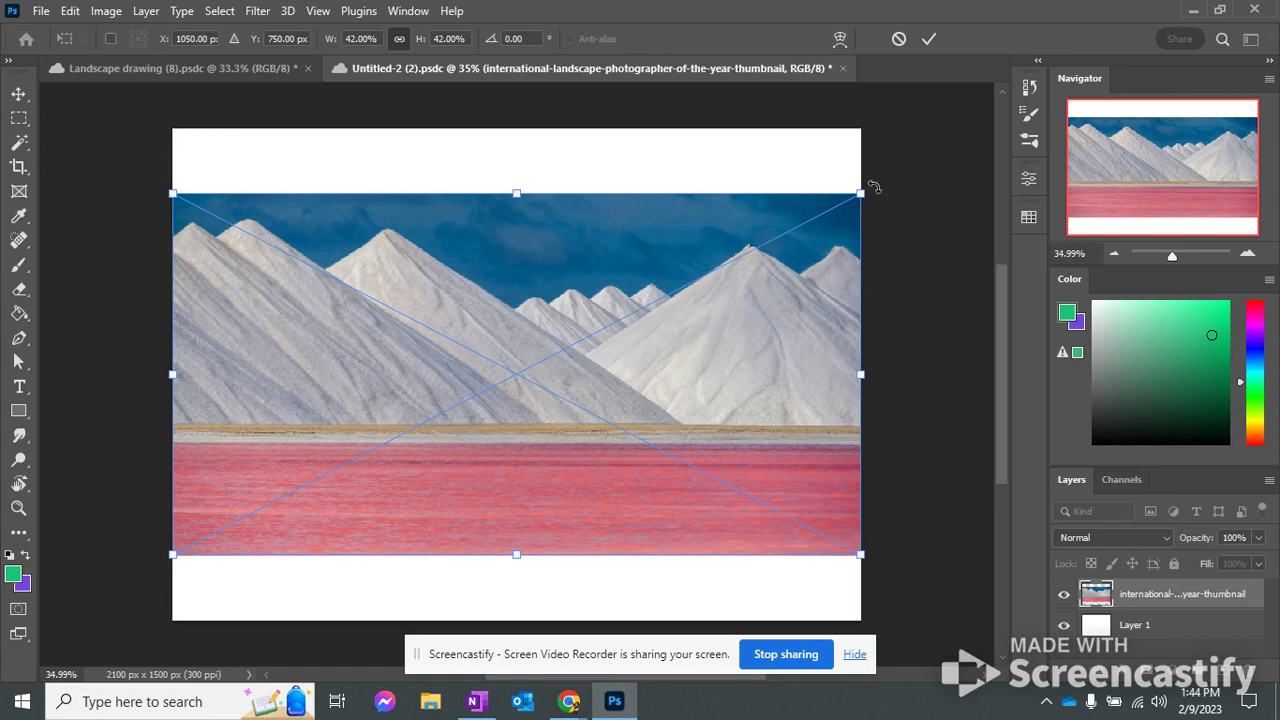
Step: Scale the landscape photo down to fit the canvas and commit the resize
mouse_move(861, 194)
mouse_down()
mouse_move(500, 457)
mouse_move(443, 429)
mouse_move(866, 222)
mouse_move(877, 197)
mouse_move(869, 209)
mouse_move(861, 196)
mouse_up()
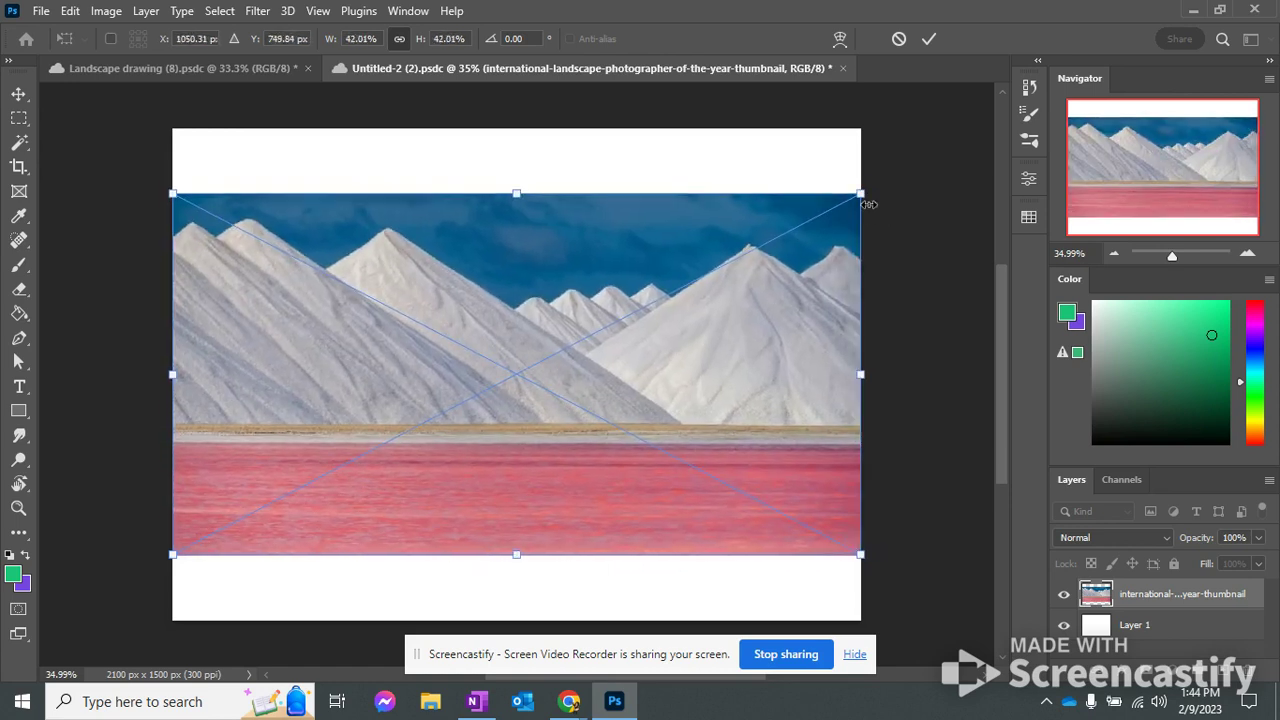
click(18, 94)
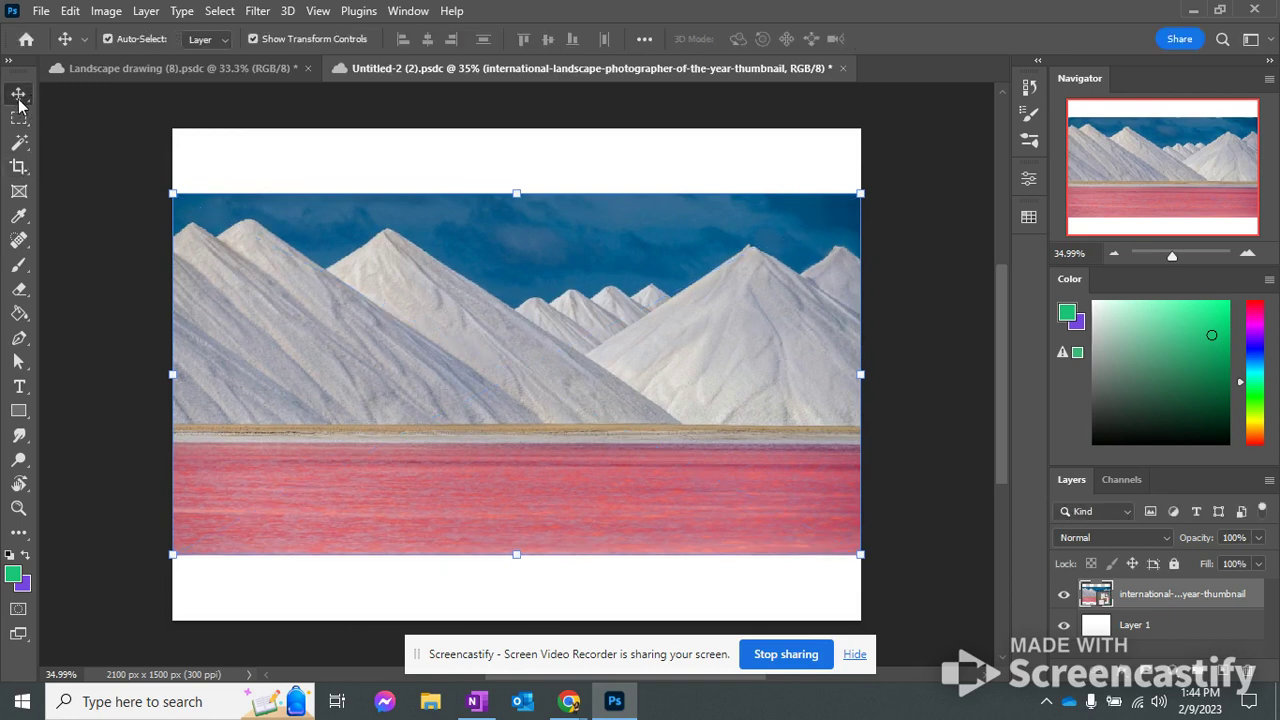
mouse_move(439, 330)
mouse_down()
mouse_move(456, 245)
mouse_move(403, 377)
mouse_move(446, 338)
mouse_up()
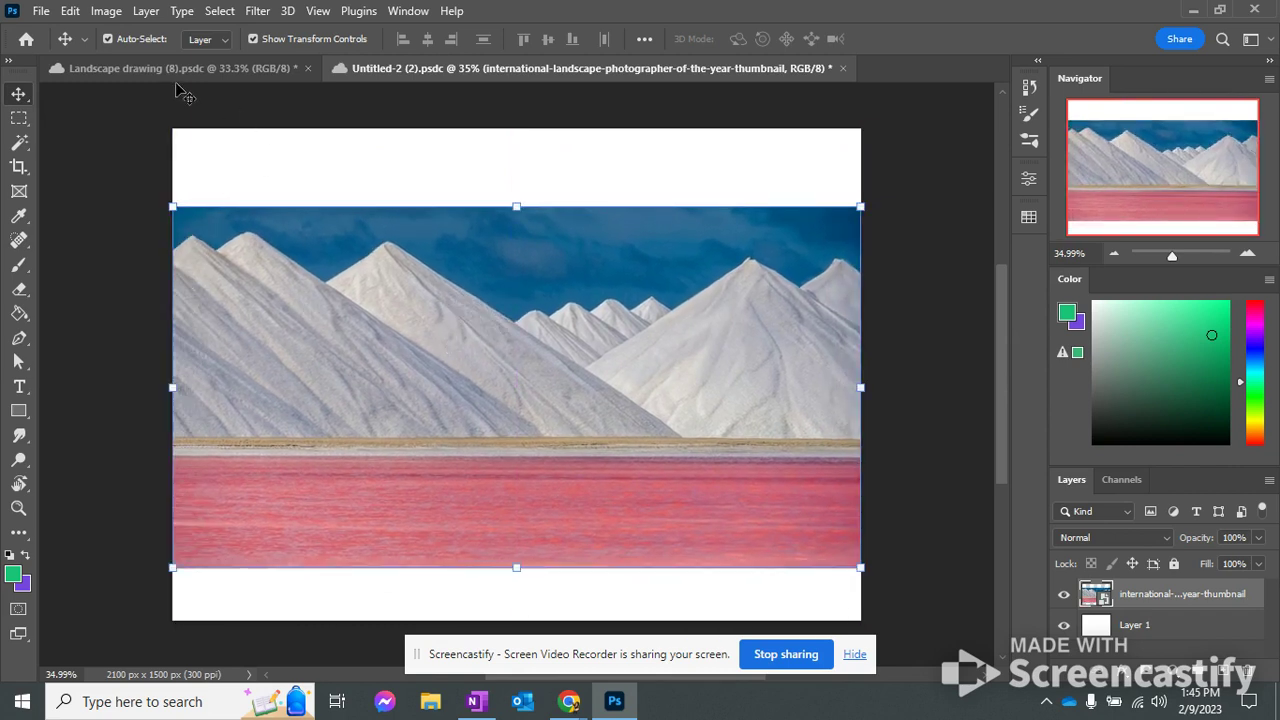
Step: Fine-tune the photo's size and position until it snaps centred on the canvas
click(253, 39)
drag(452, 377, 471, 339)
drag(194, 171, 155, 206)
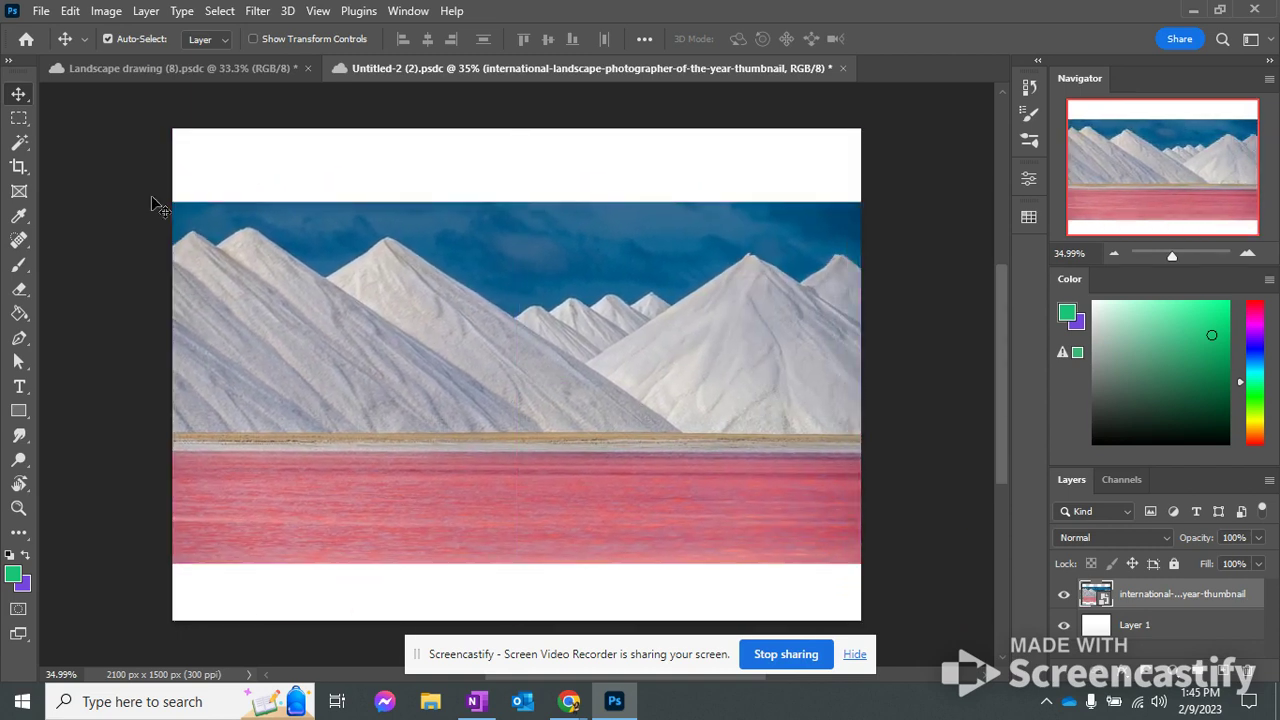
click(257, 40)
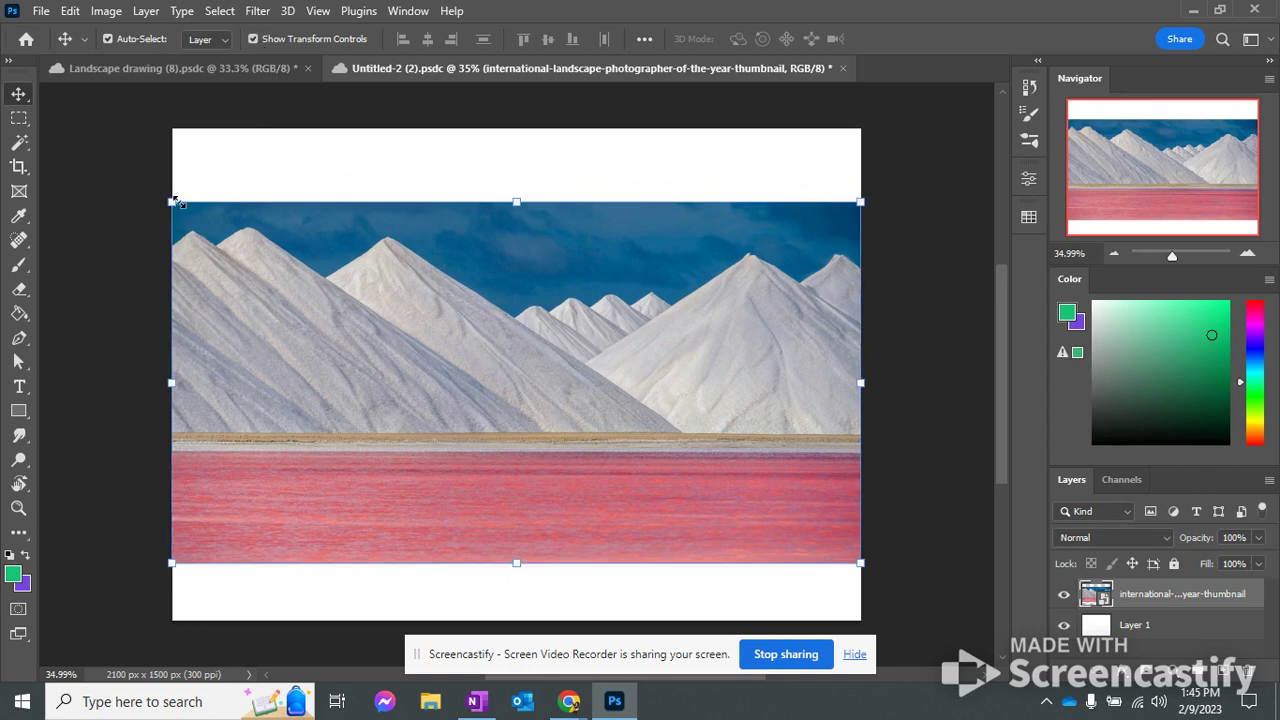
drag(172, 202, 195, 146)
drag(424, 278, 440, 270)
Step: Commit the photo's transform and raise the Color/Layers divider to enlarge the layer list
key(Return)
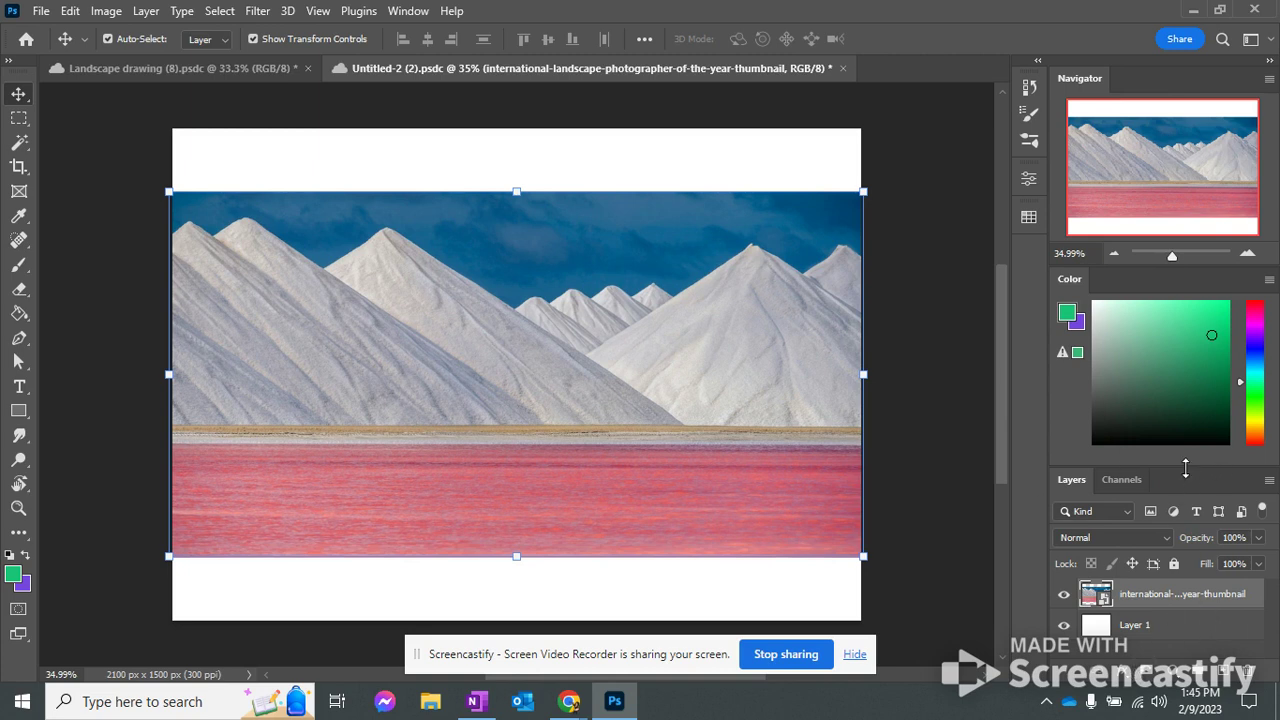
drag(1185, 468, 1189, 362)
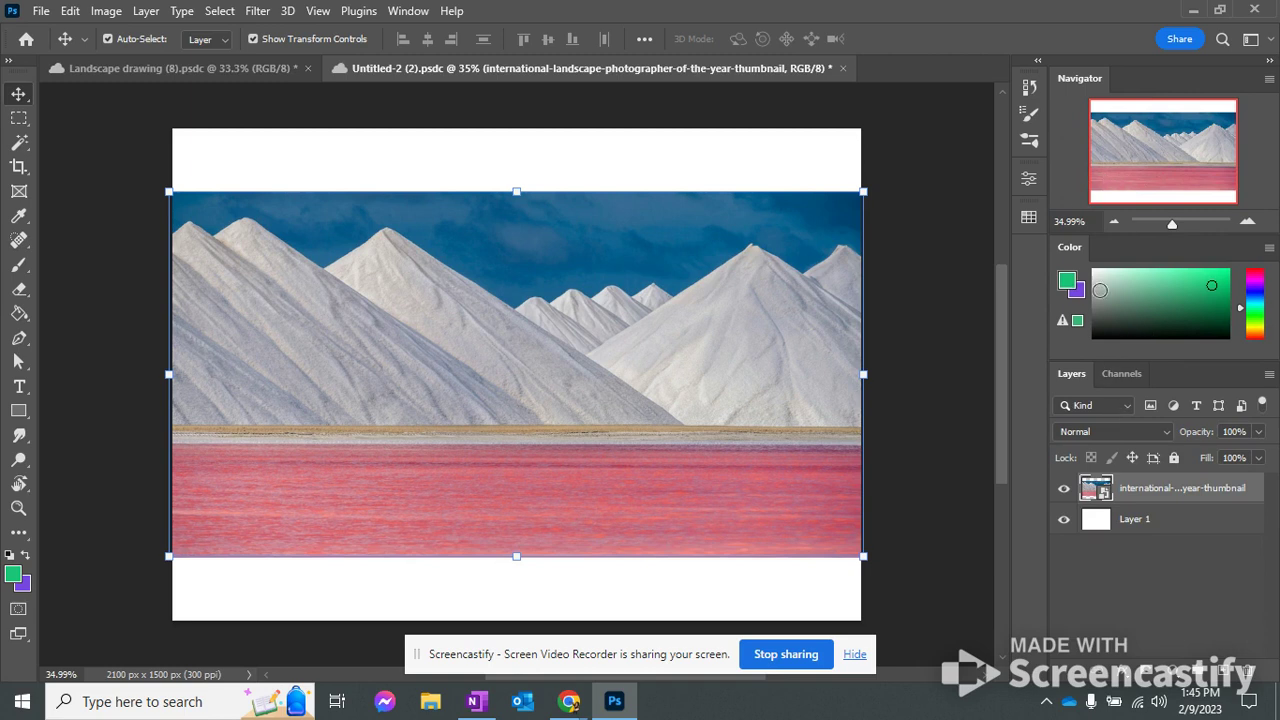
mouse_move(1083, 250)
mouse_down()
mouse_move(1033, 255)
mouse_move(1095, 262)
mouse_up()
Step: Keep the white Layer 1 filling the canvas and lock it completely
click(1134, 532)
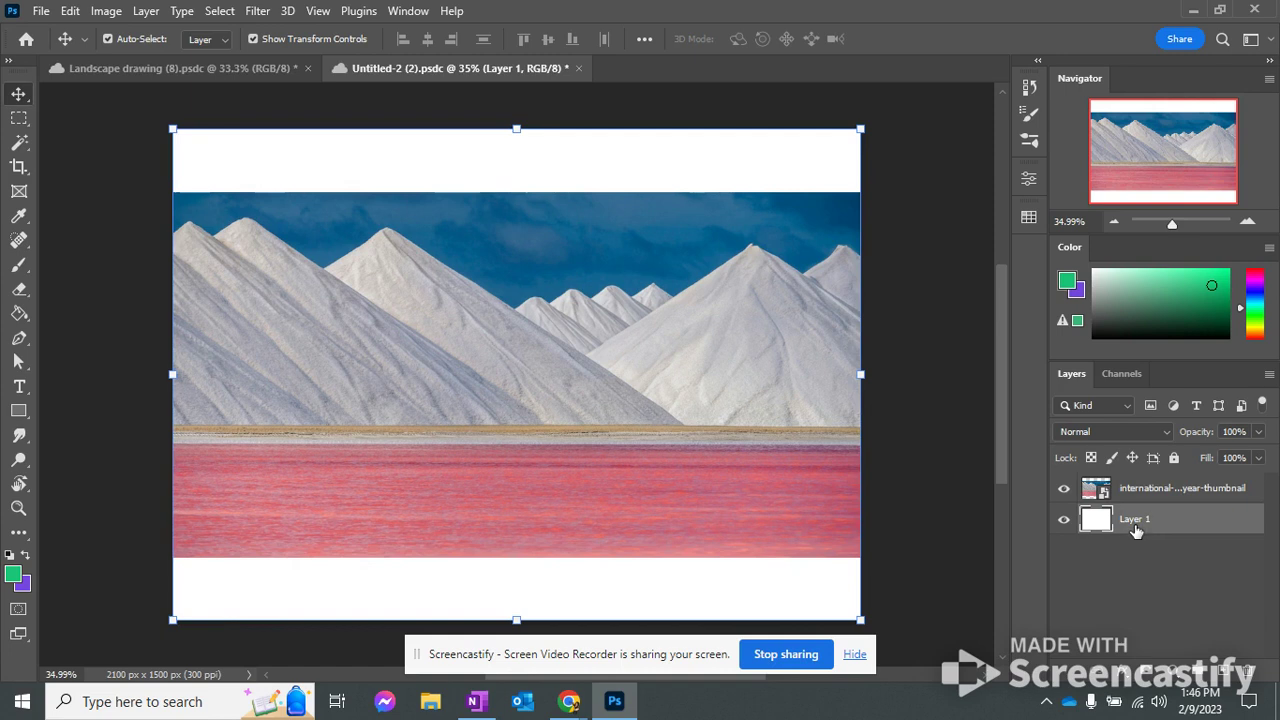
drag(315, 140, 423, 163)
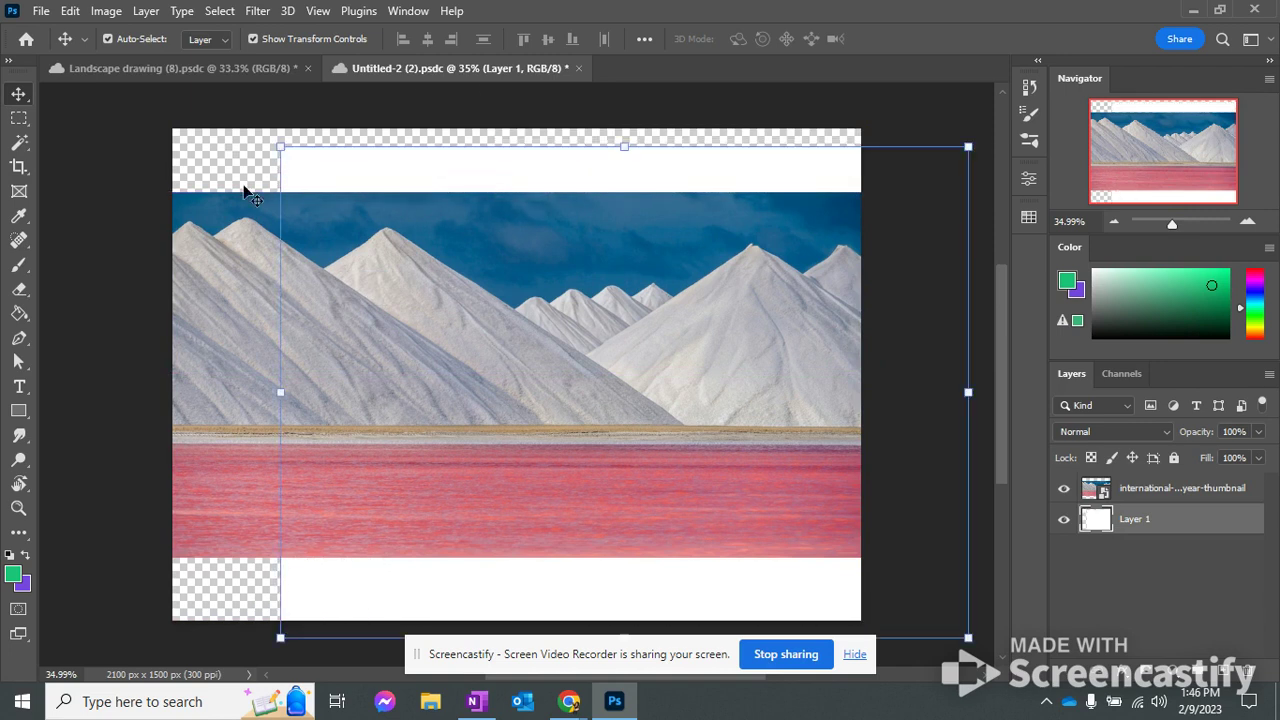
drag(522, 281, 414, 270)
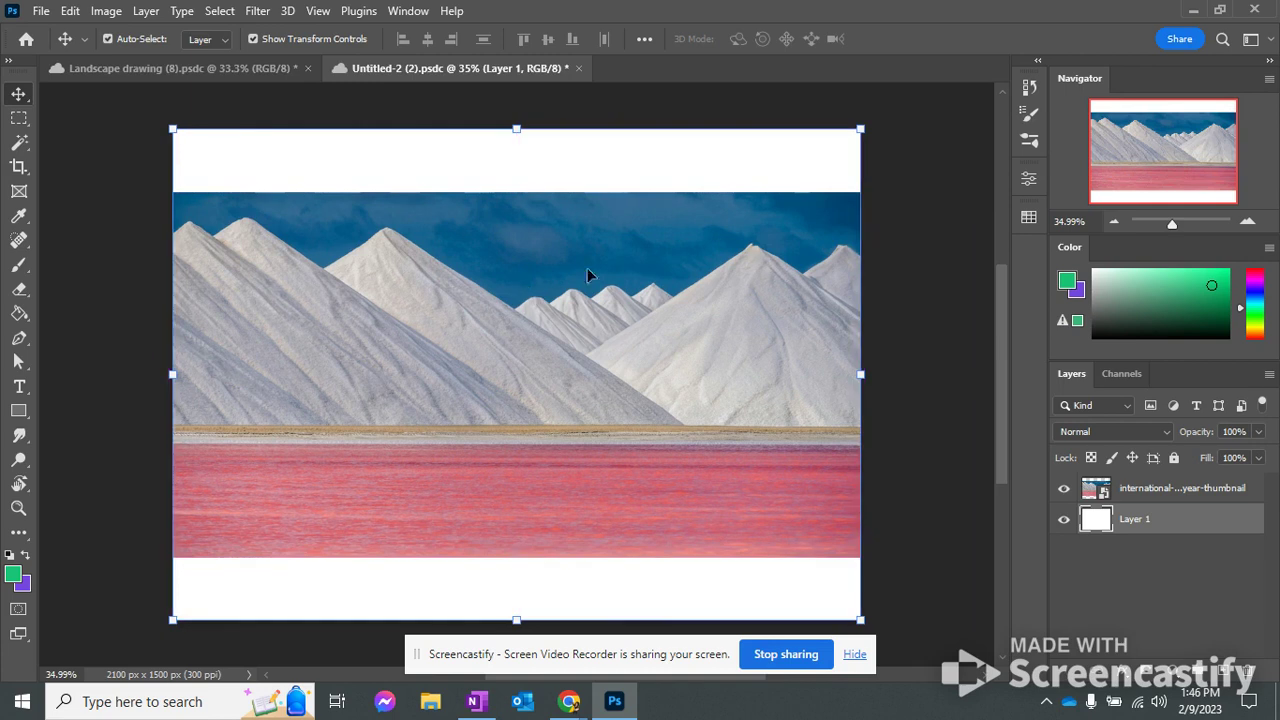
click(1174, 458)
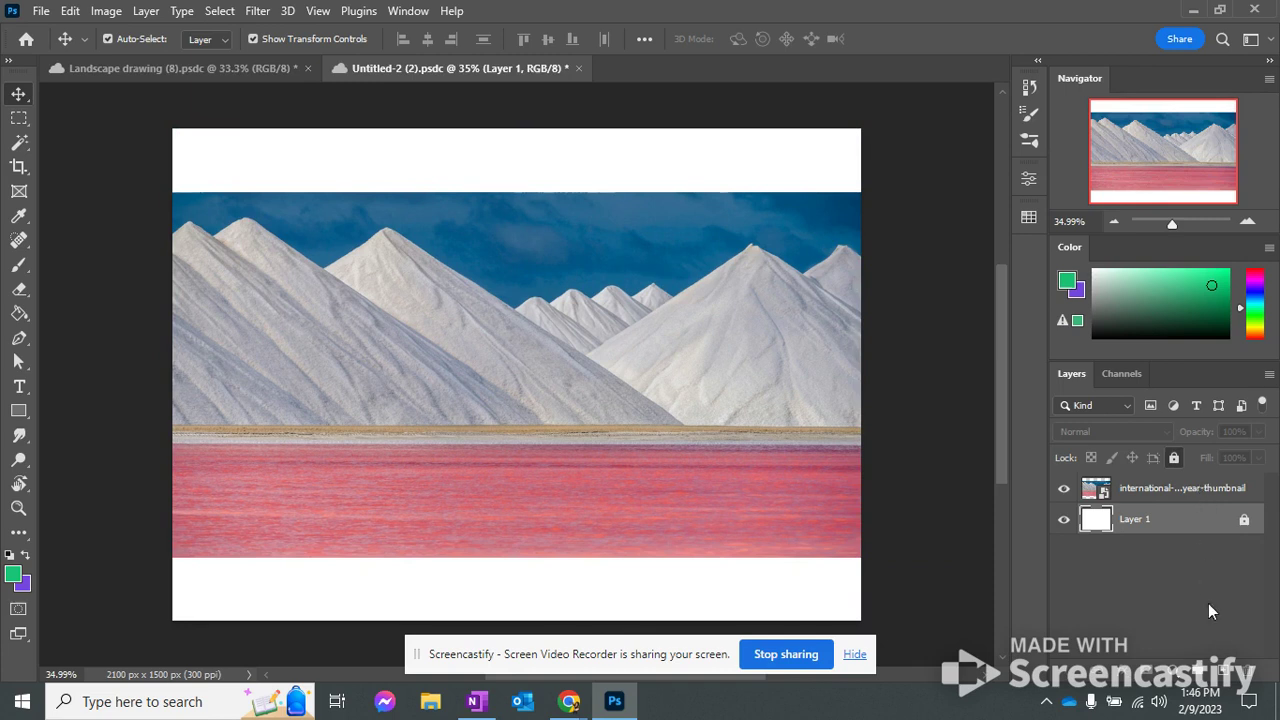
Step: Add a new layer named DRAWING above the photo layer and select it
click(1224, 670)
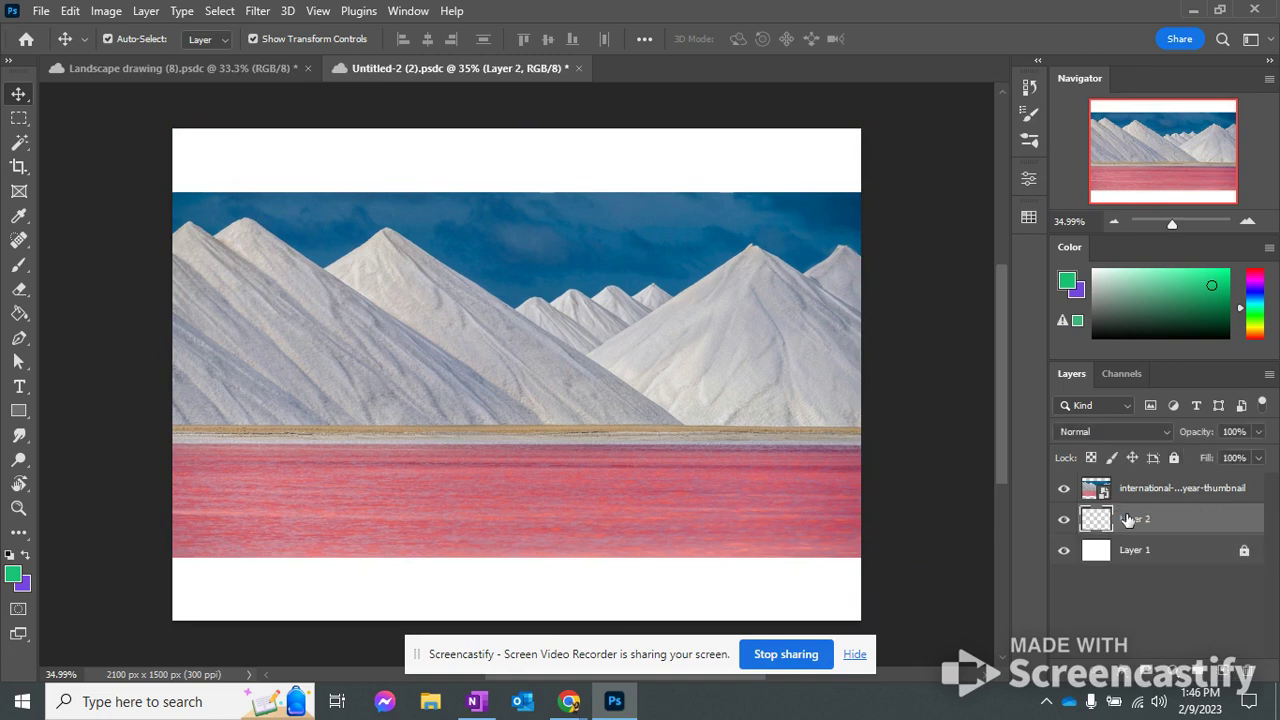
drag(1128, 519, 1128, 492)
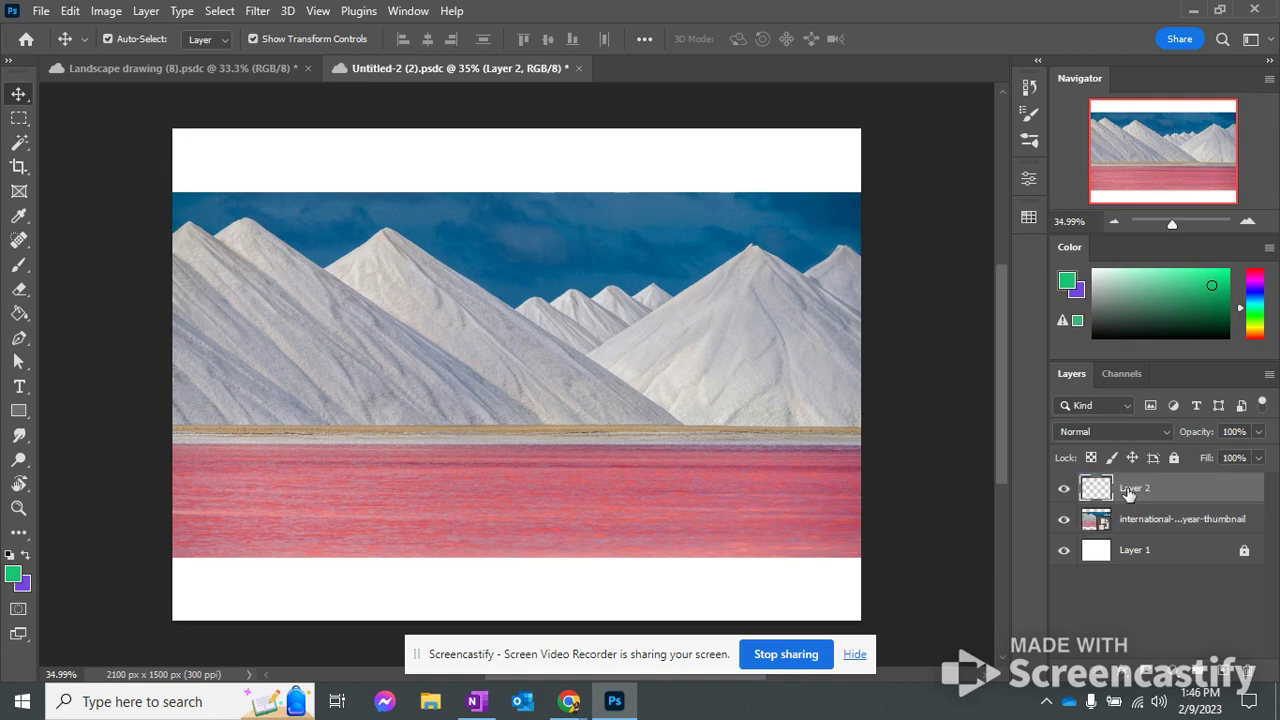
click(1145, 524)
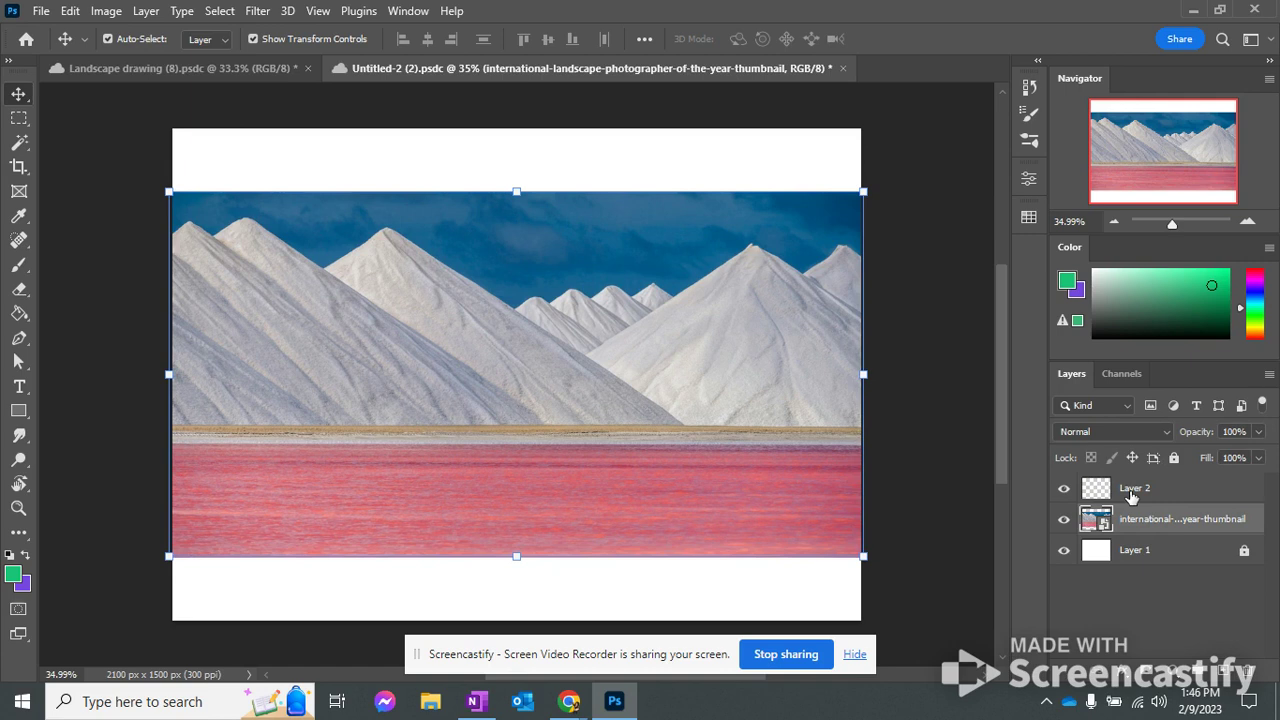
double_click(1132, 489)
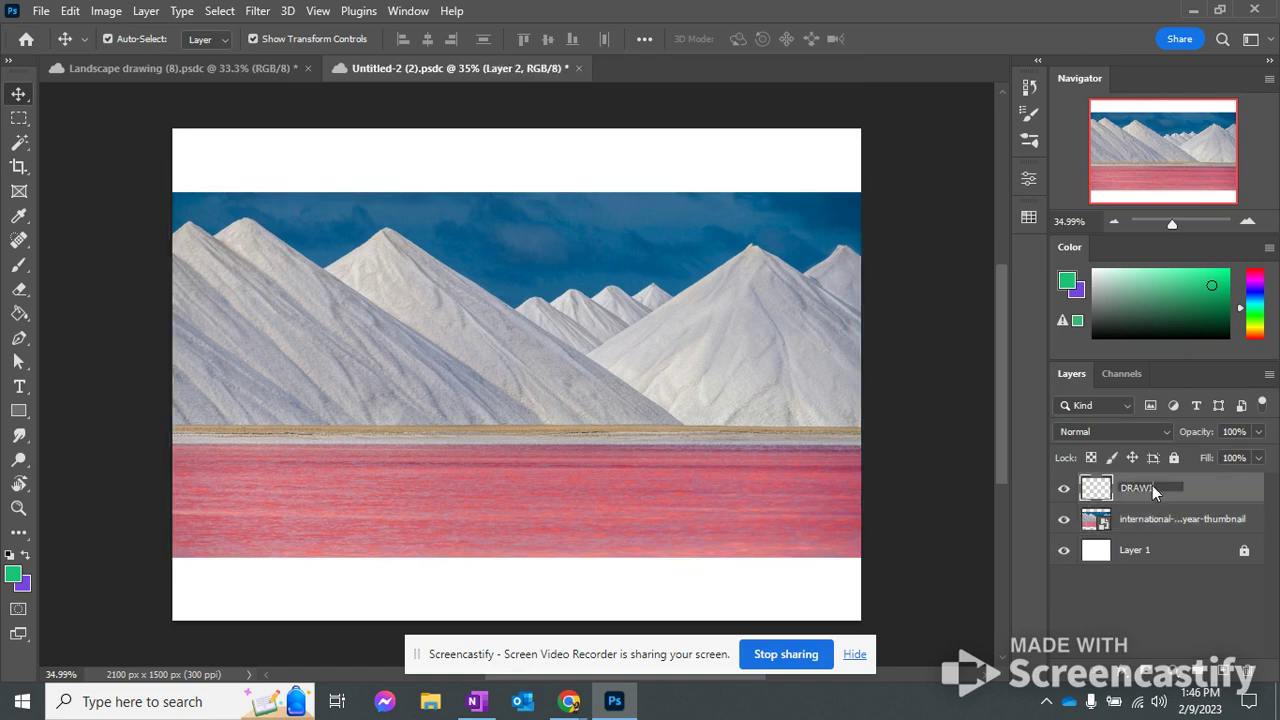
key(Return)
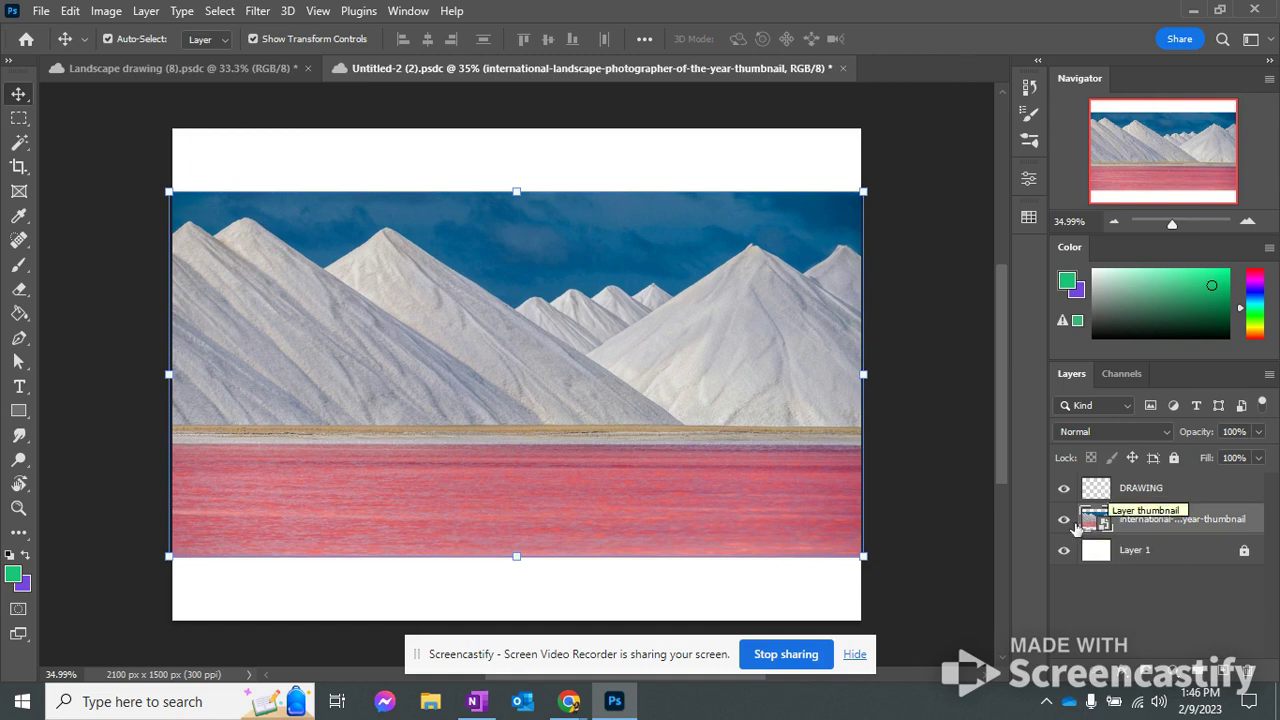
click(1096, 552)
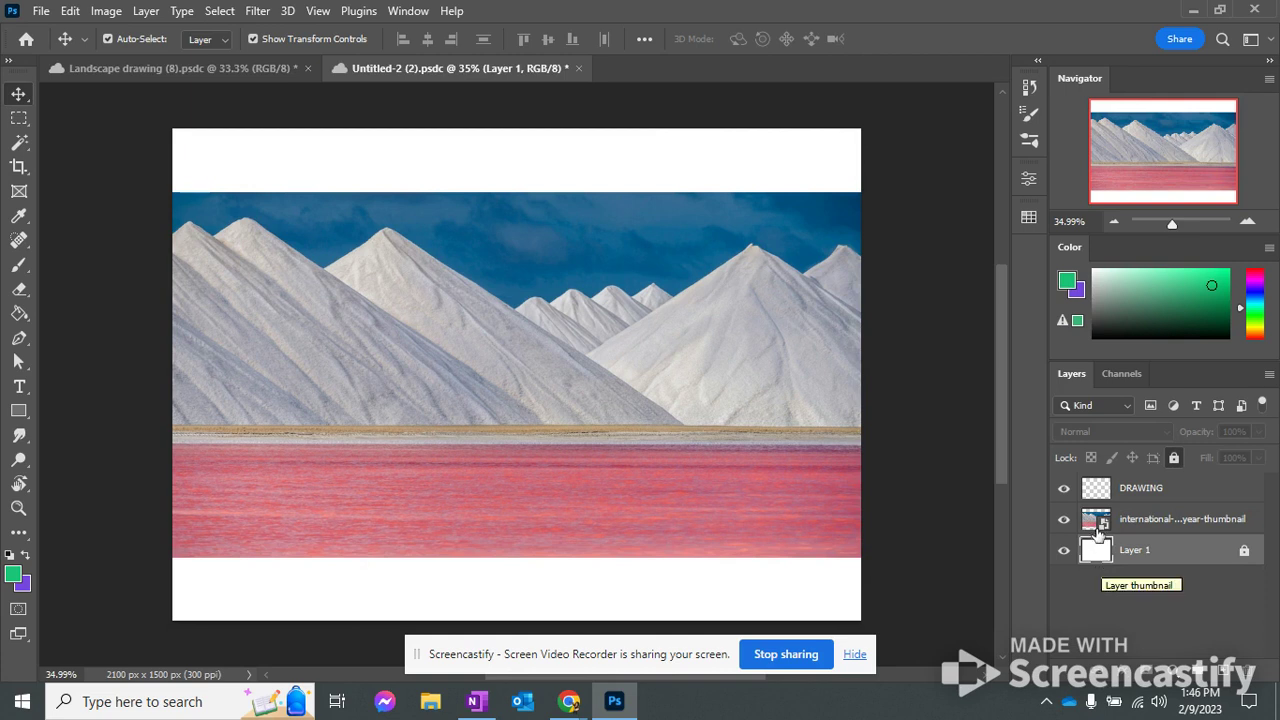
click(1100, 490)
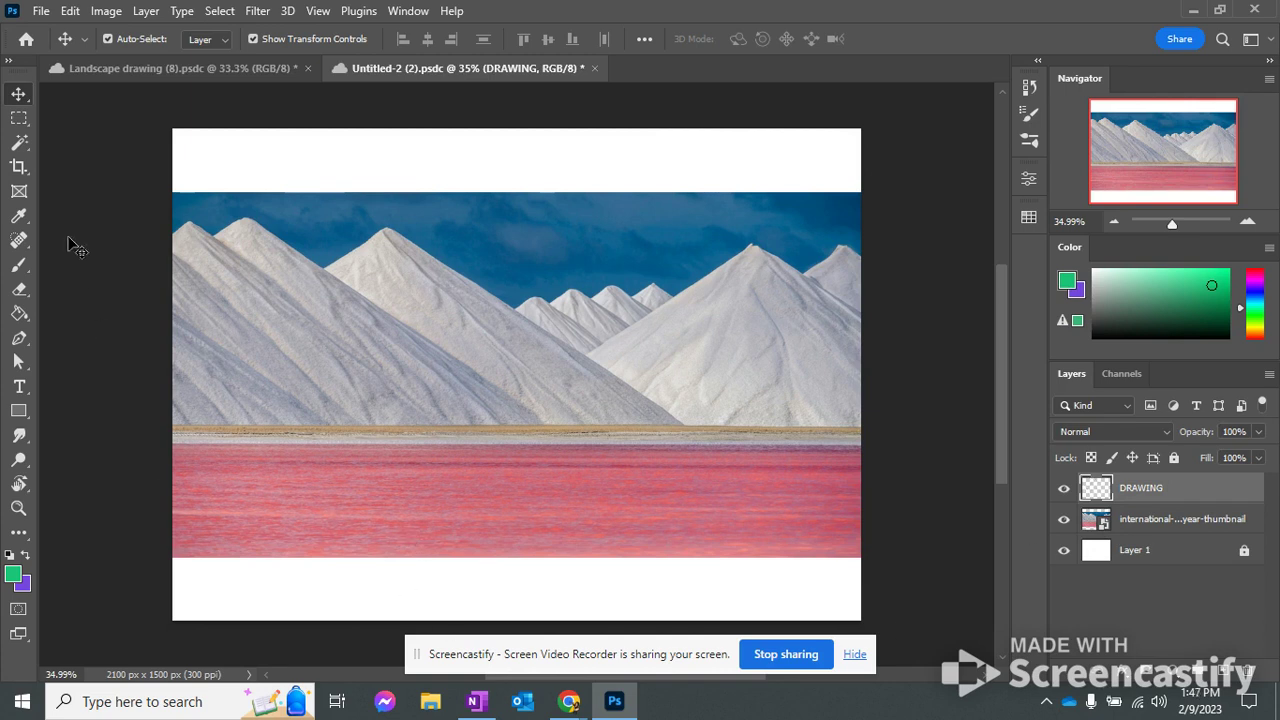
Step: Select the Brush tool and reduce its size, undoing a green test stroke
click(17, 268)
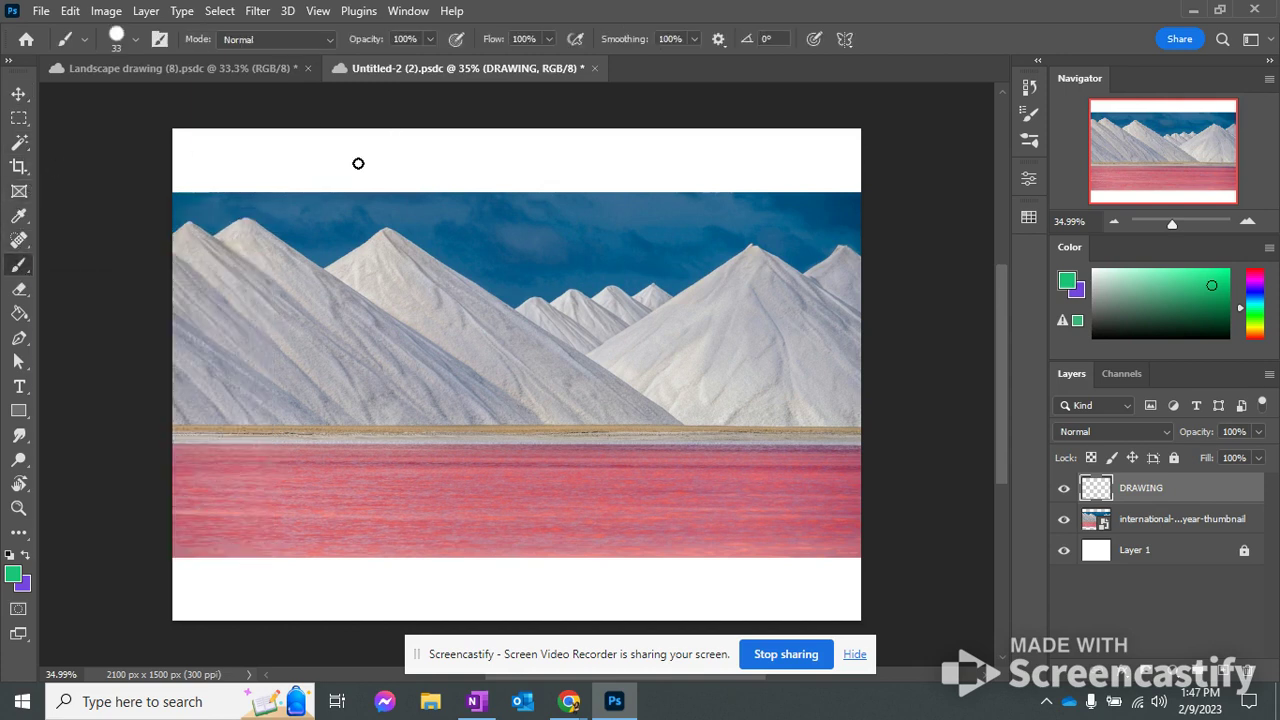
drag(337, 224, 405, 318)
key(ctrl+z)
click(137, 46)
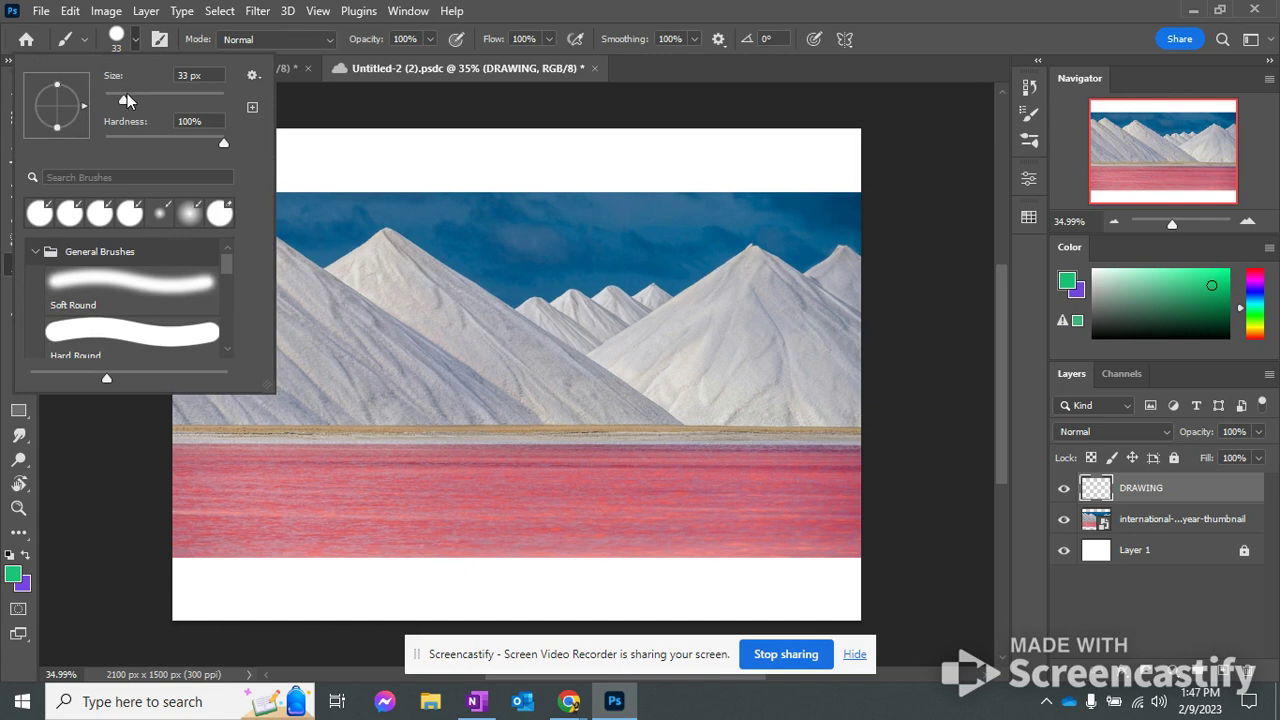
drag(127, 99, 110, 103)
click(136, 41)
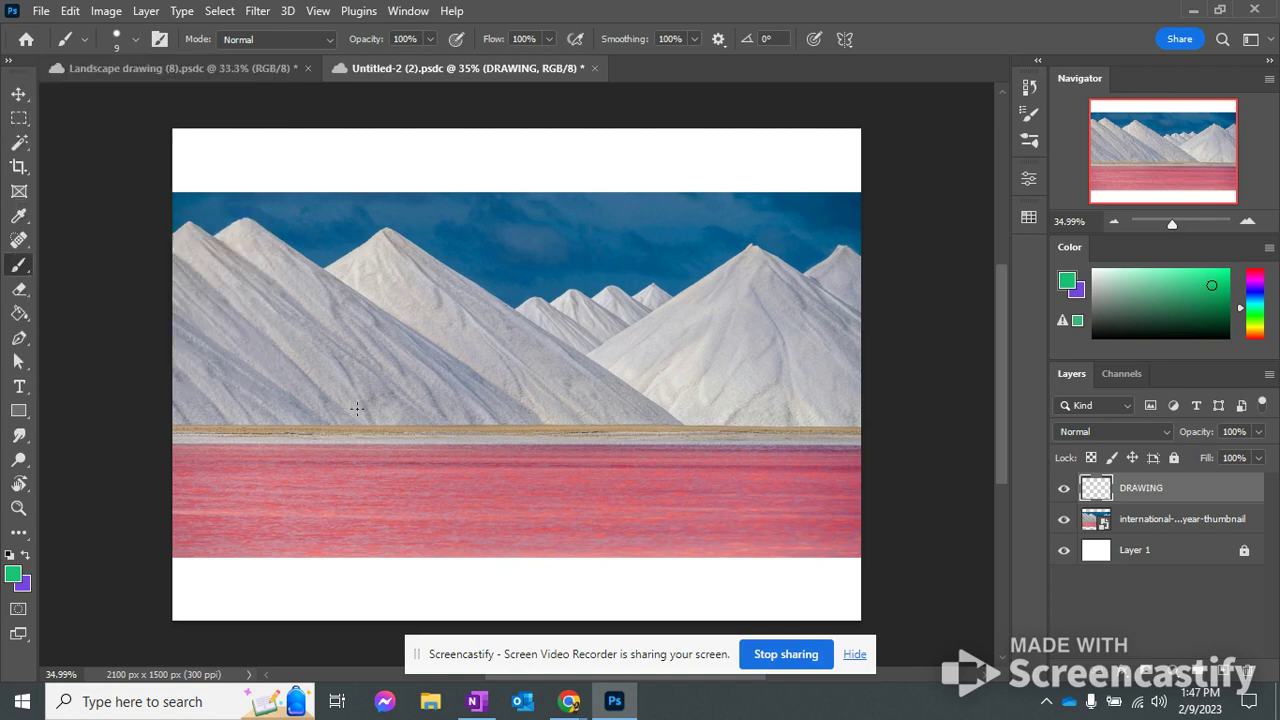
Step: Set the brush colour to black, undoing the test strokes on the photo
mouse_move(447, 292)
mouse_down()
mouse_move(556, 338)
mouse_move(481, 443)
mouse_up()
key(ctrl+z)
drag(1173, 319, 1085, 345)
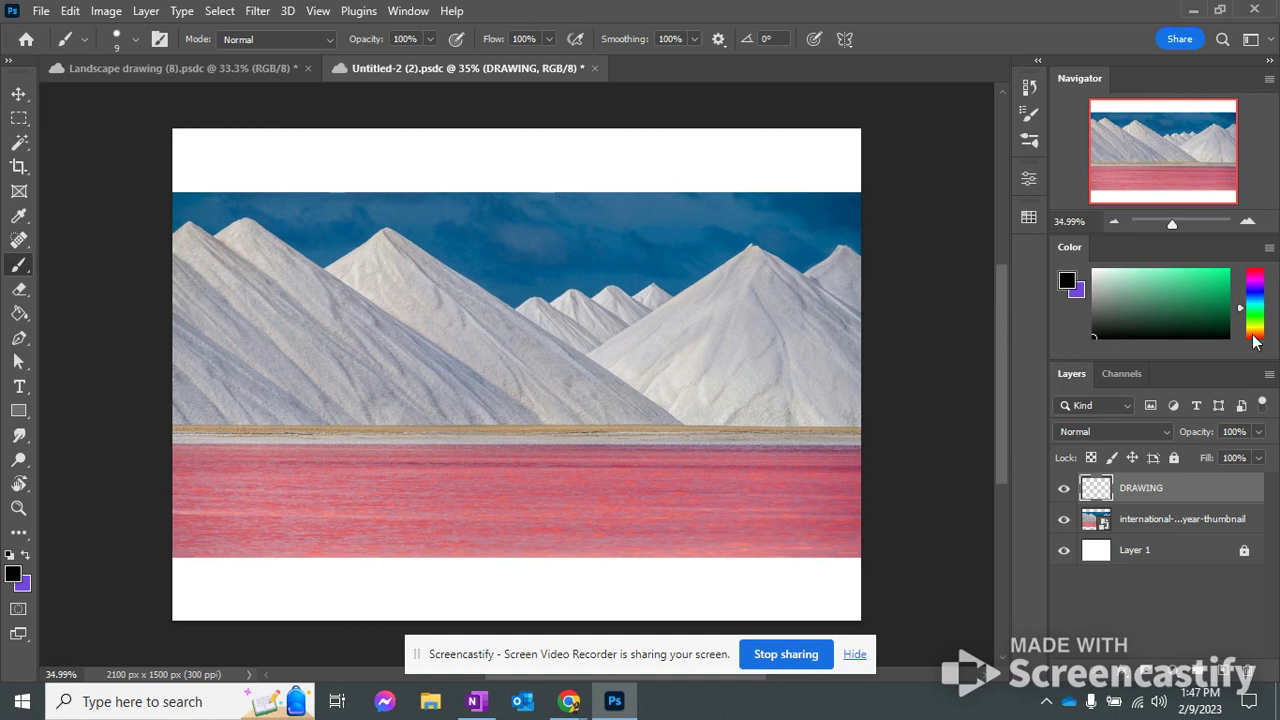
drag(388, 476, 647, 462)
key(ctrl+z)
Step: Pick a blue colour and paint a curved test stroke in the sky on DRAWING
click(1165, 531)
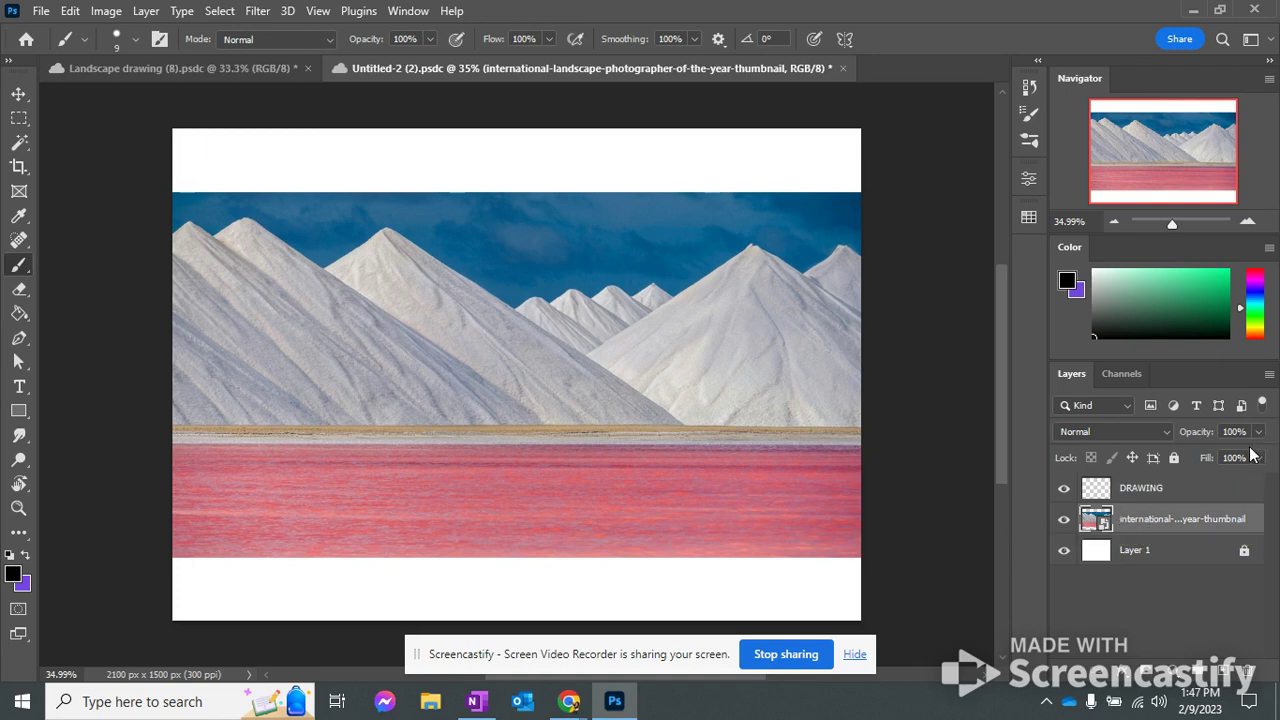
mouse_move(1259, 305)
mouse_down()
mouse_move(1258, 289)
mouse_move(1220, 276)
mouse_move(1250, 280)
mouse_up()
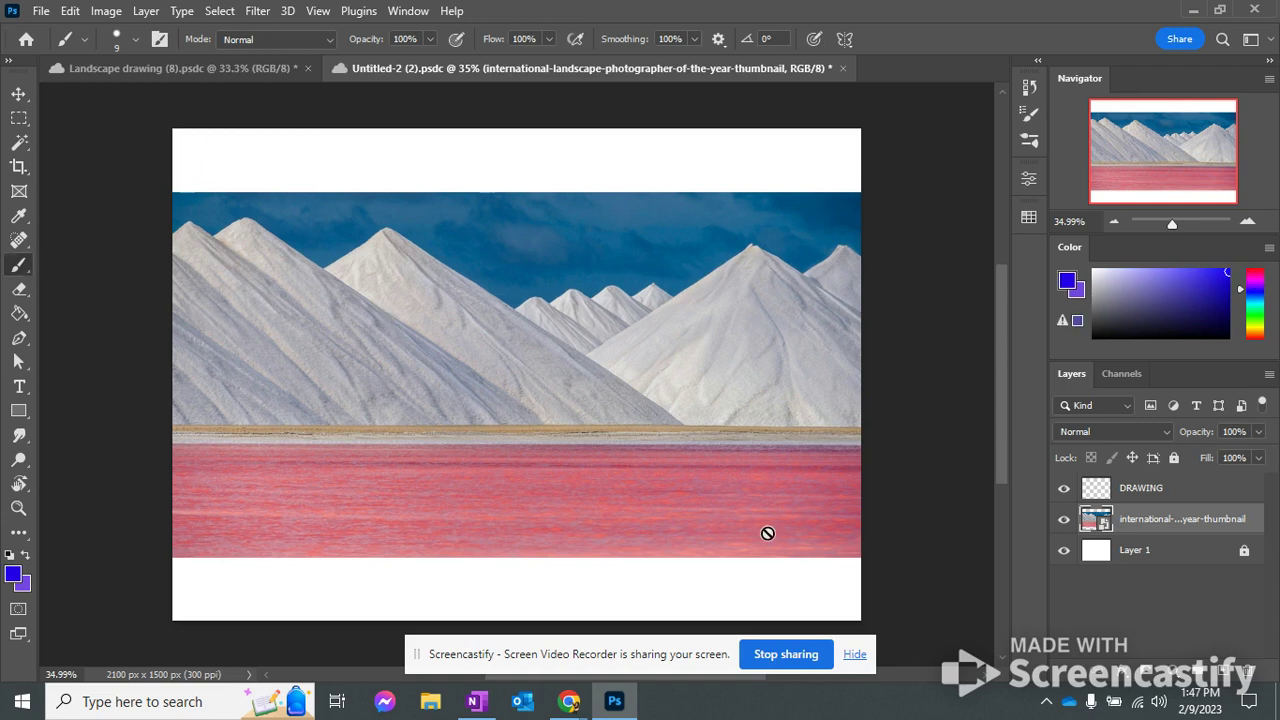
click(1155, 495)
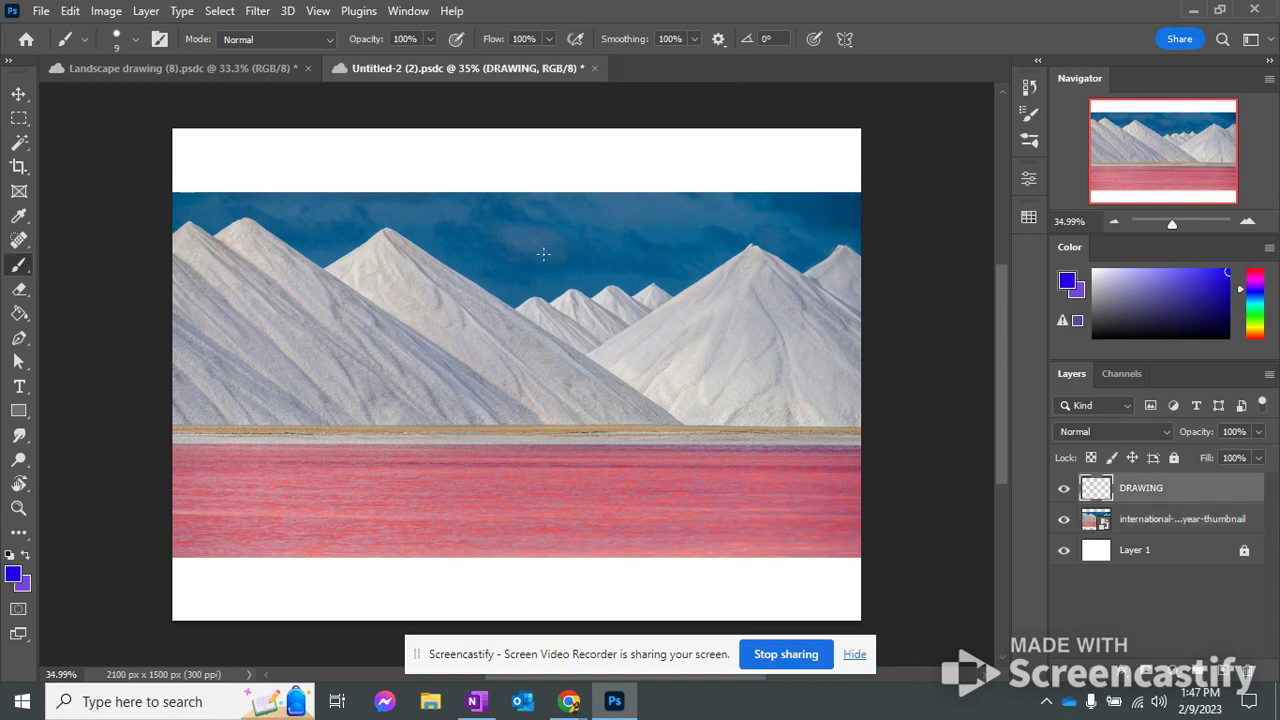
mouse_move(533, 243)
mouse_down()
mouse_move(634, 231)
mouse_move(666, 212)
mouse_up()
Step: Set the salt-mountain photo layer's opacity to 72%
click(1170, 520)
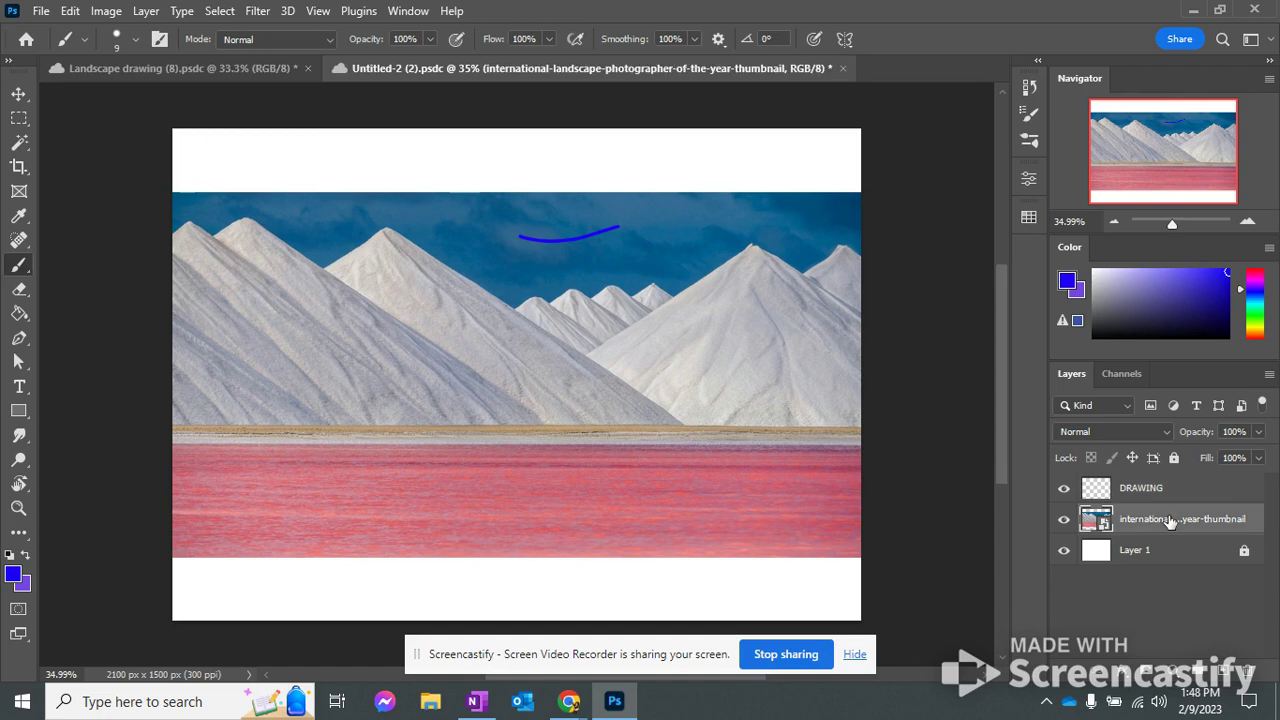
click(1259, 431)
drag(1260, 454, 1236, 469)
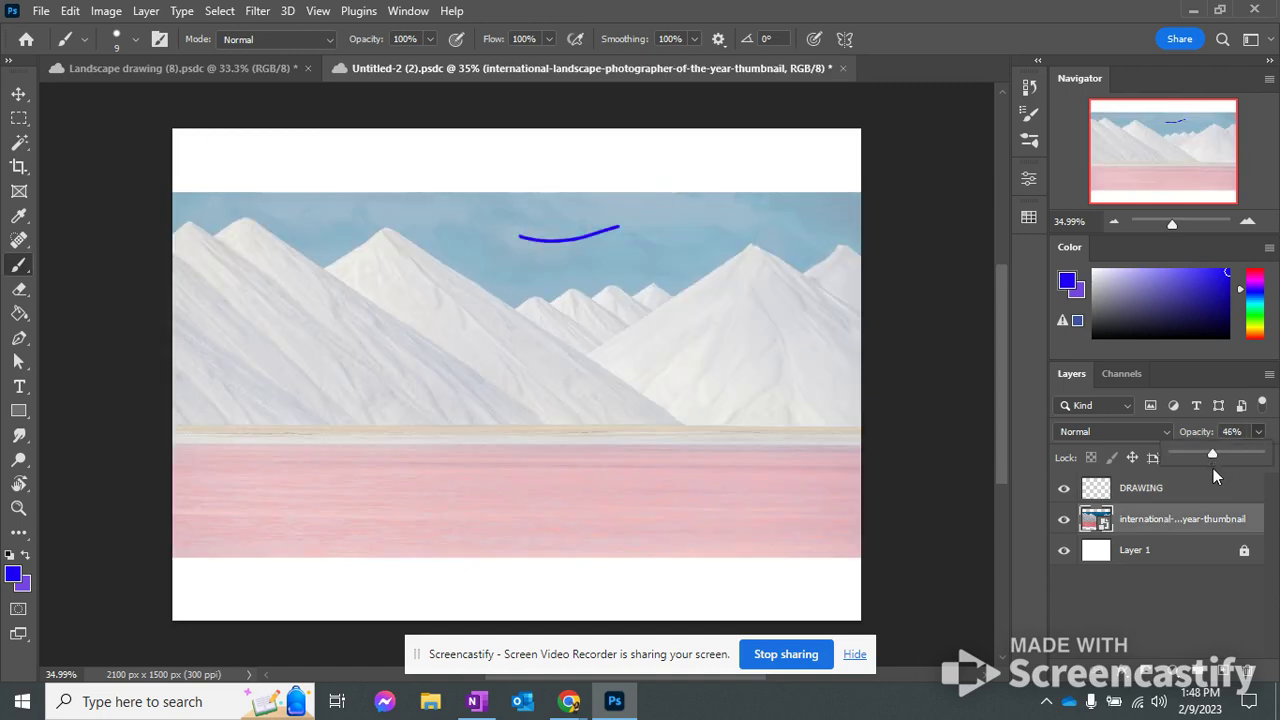
drag(1223, 453, 1223, 454)
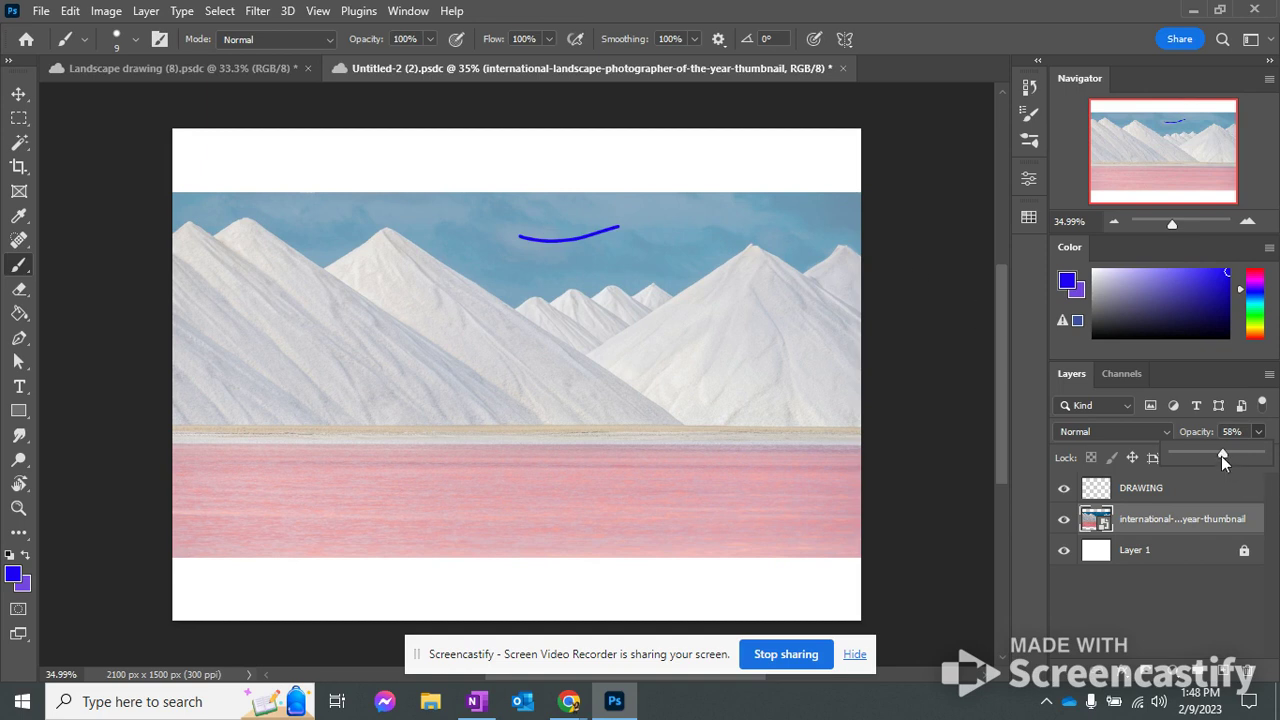
drag(1221, 456, 1233, 455)
click(1258, 443)
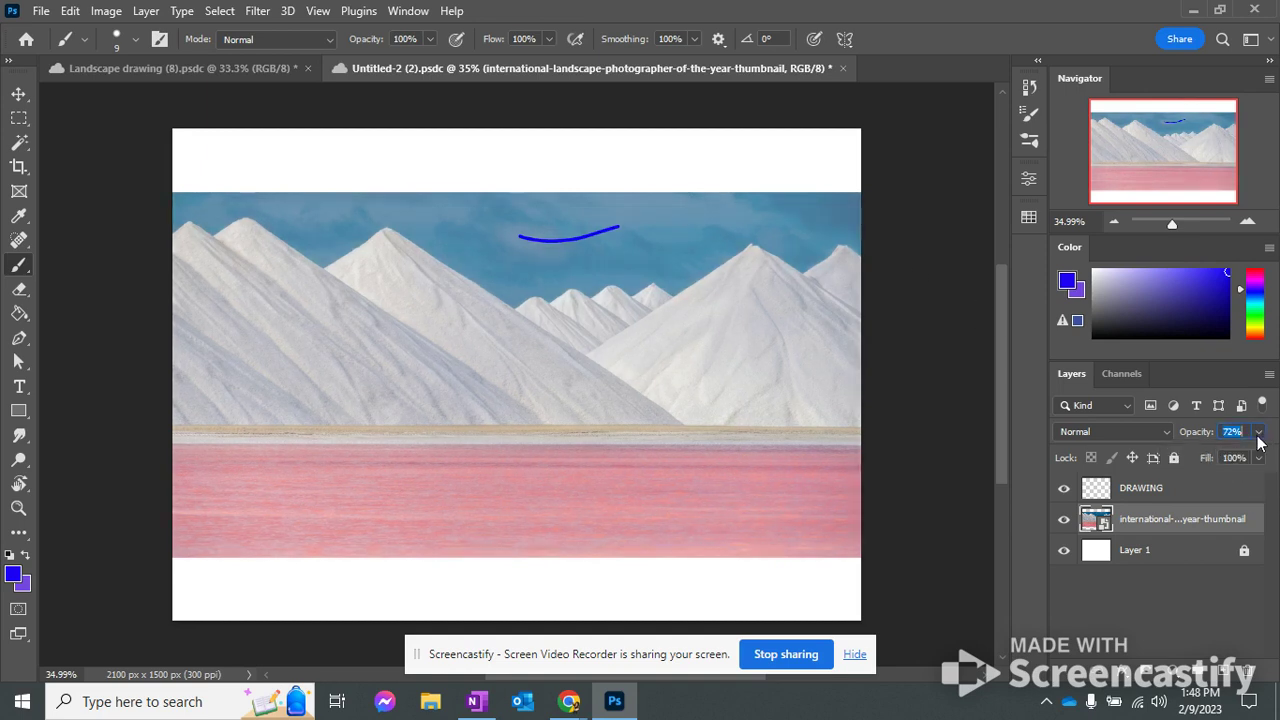
Step: Revert to the Name Change history state to remove the blue sky stroke
click(1030, 87)
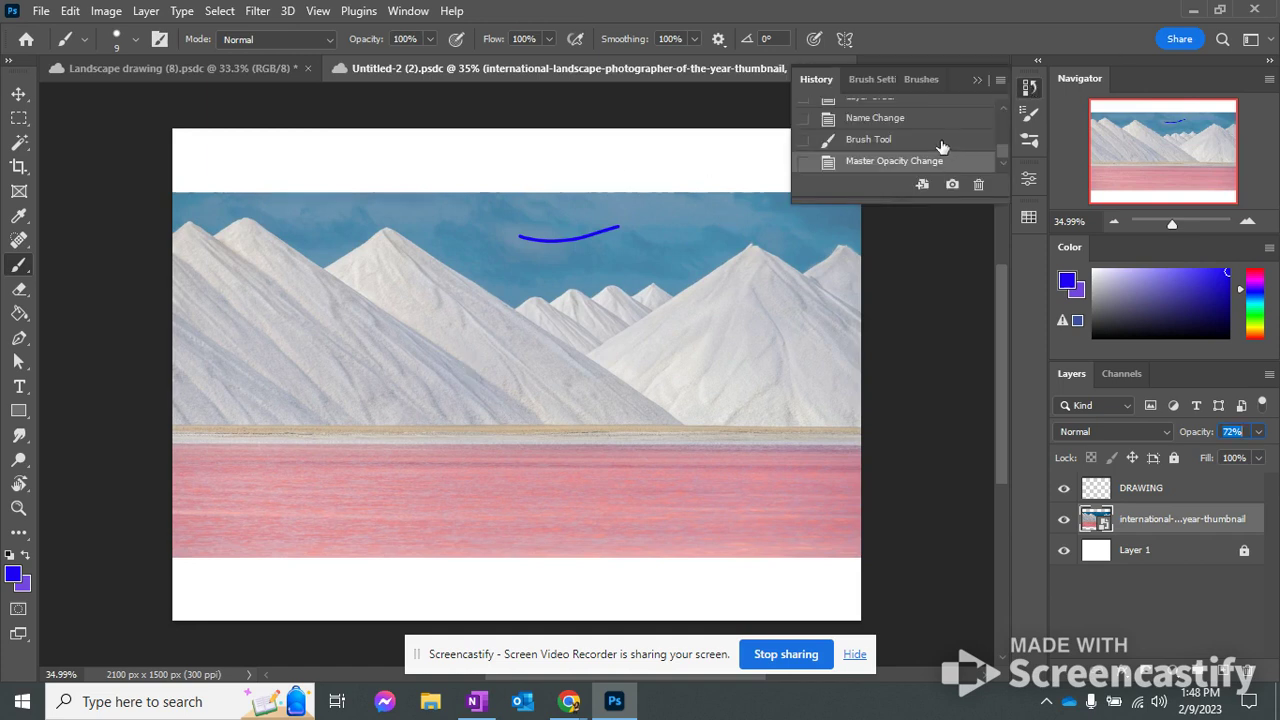
click(955, 122)
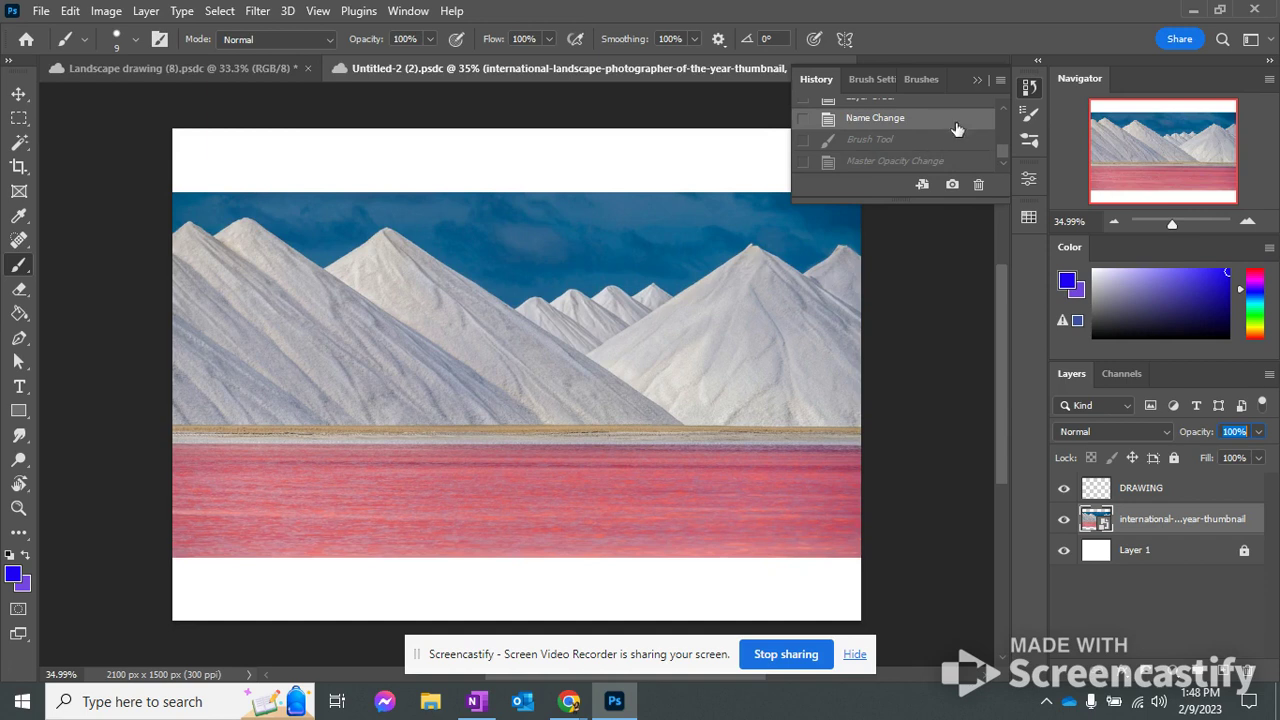
click(983, 79)
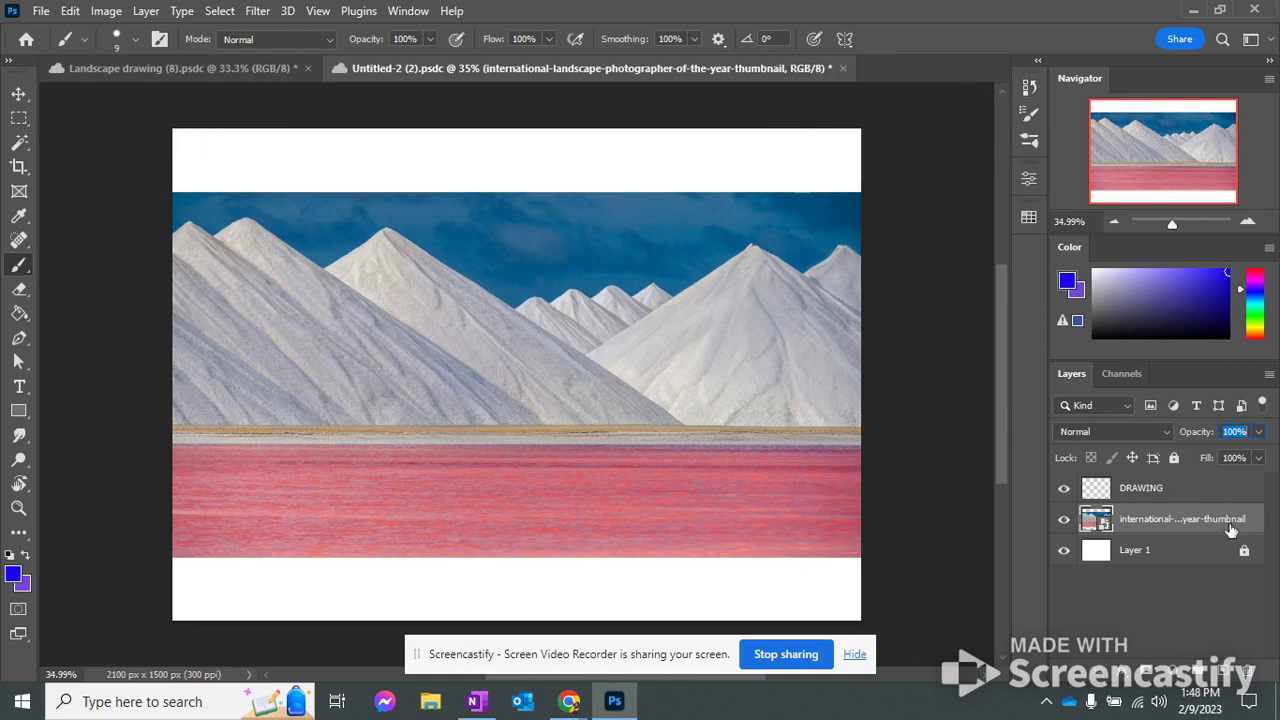
Step: Set the photo layer's opacity to 68%
click(1258, 432)
drag(1262, 453, 1232, 454)
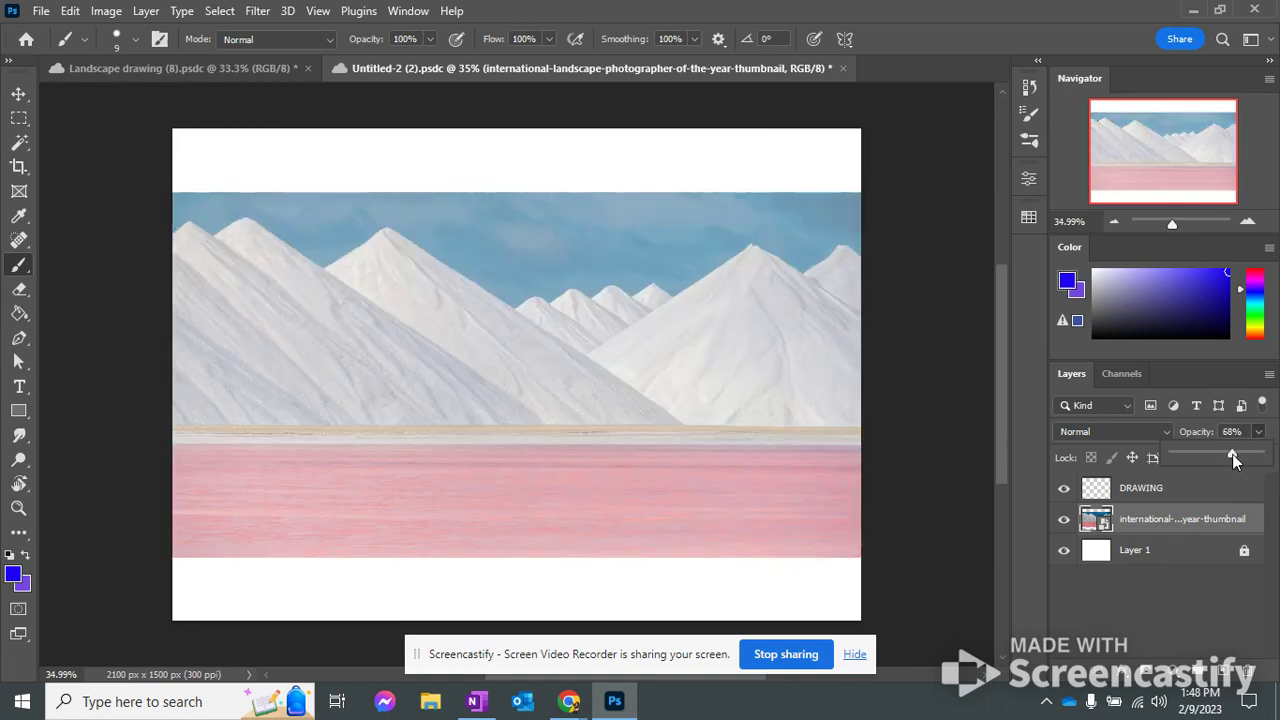
click(1258, 433)
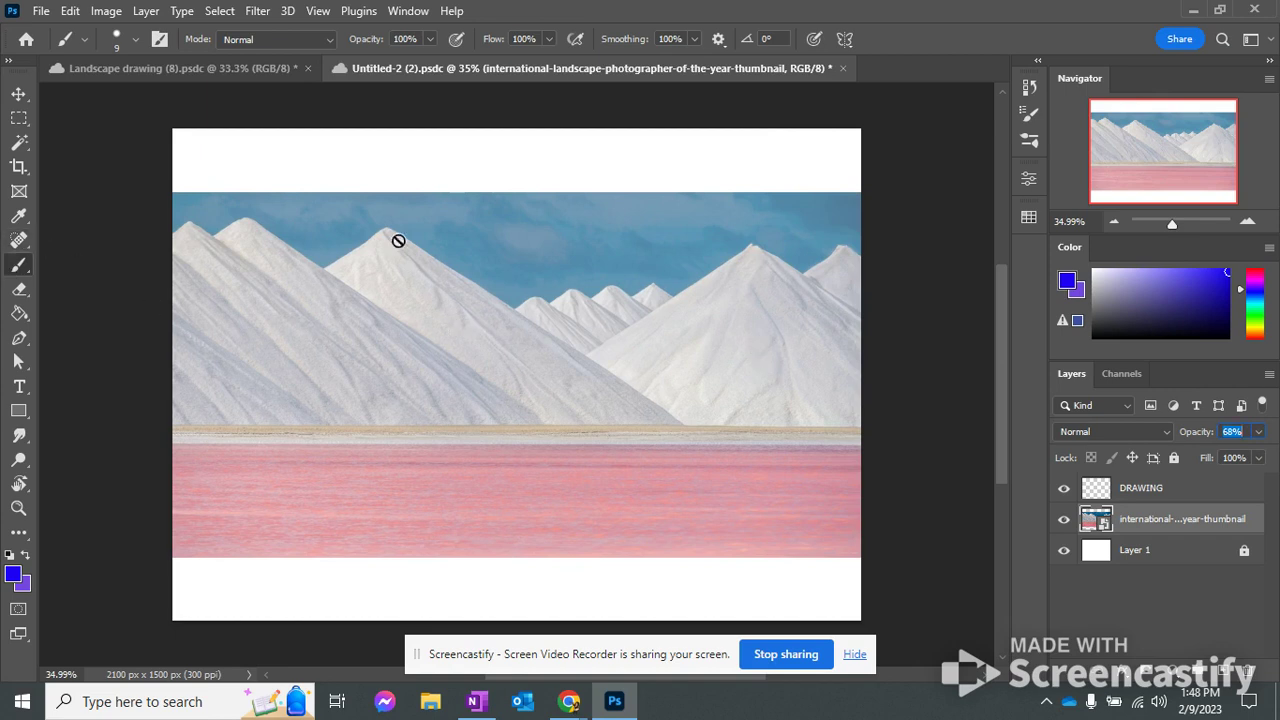
Step: Select the DRAWING layer and set the foreground colour to pure black
click(1160, 496)
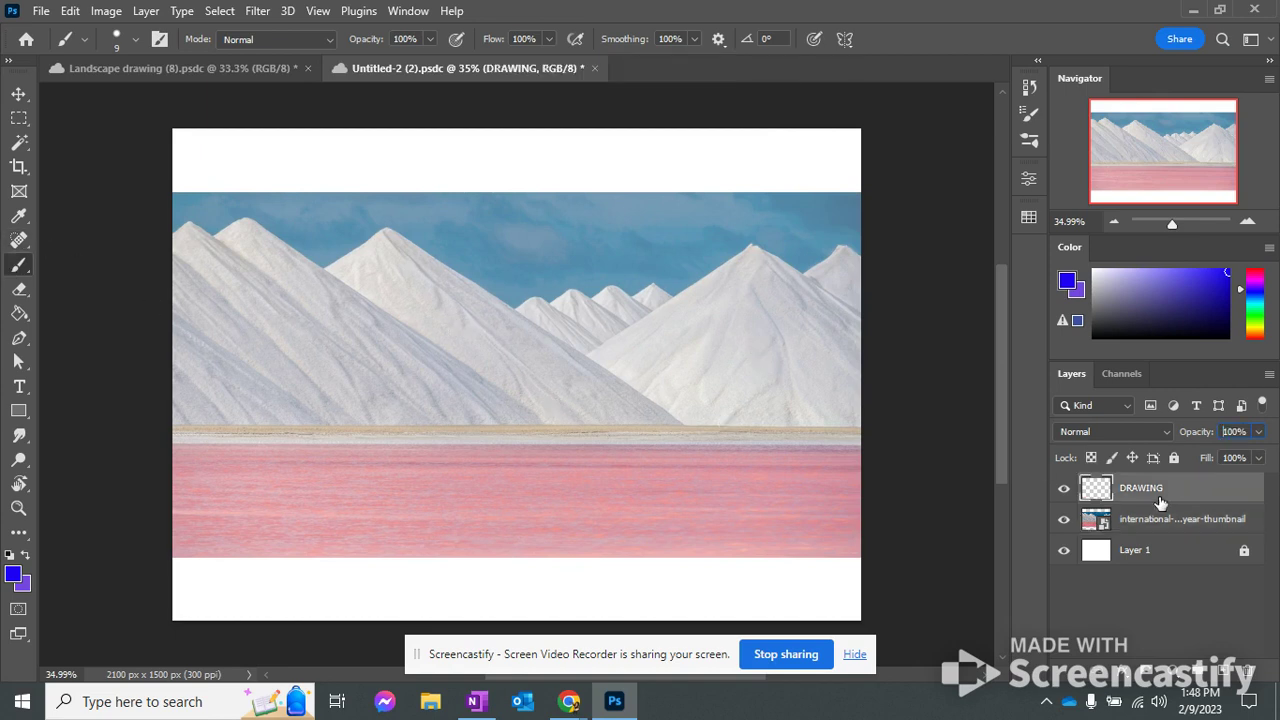
click(1226, 335)
drag(1226, 335, 1257, 374)
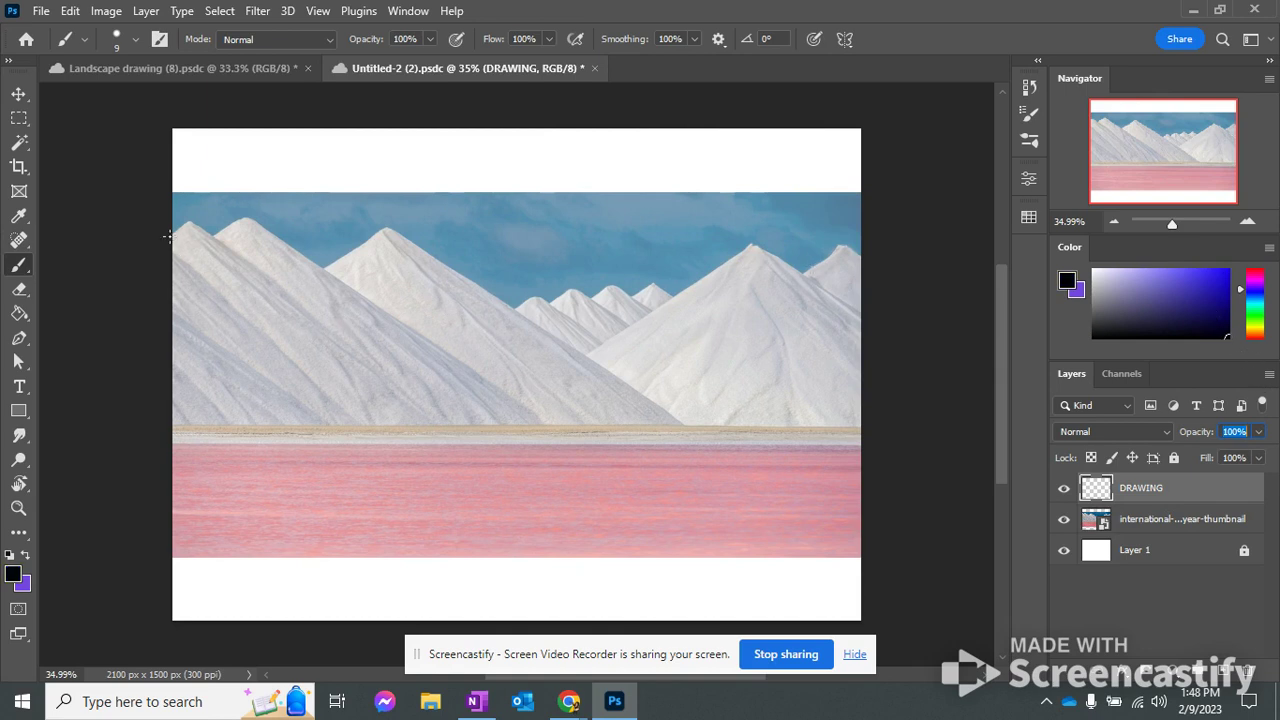
key(Return)
Step: Trace the left, middle and right mountain ridges and small peaks in black
mouse_move(198, 212)
mouse_down()
mouse_move(294, 303)
mouse_move(500, 404)
mouse_up()
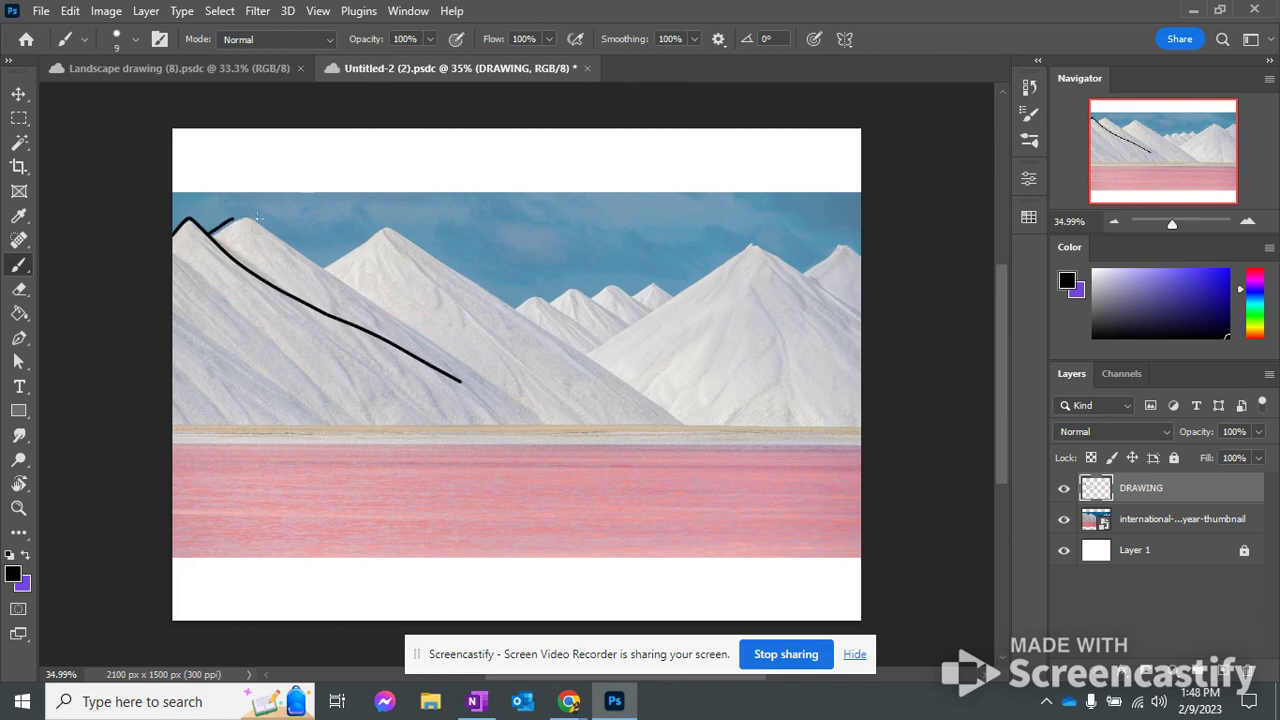
drag(258, 216, 478, 360)
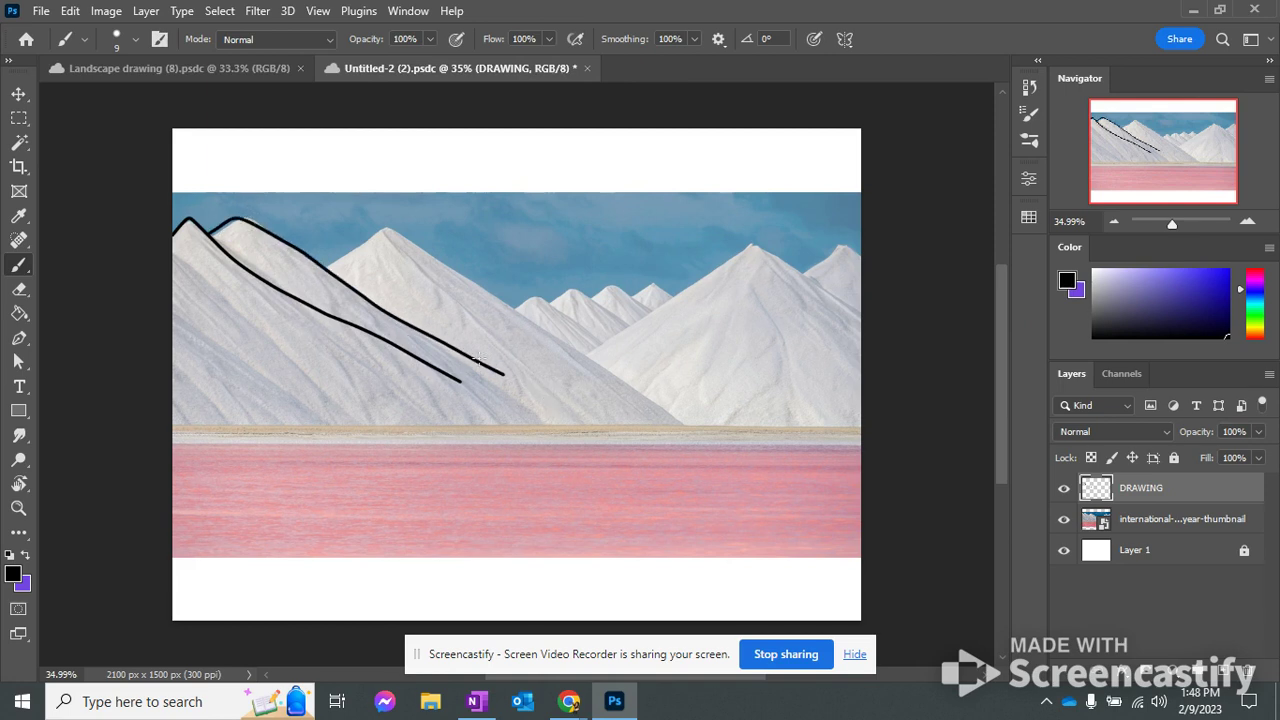
mouse_move(328, 270)
mouse_down()
mouse_move(380, 234)
mouse_move(455, 262)
mouse_move(640, 371)
mouse_move(708, 432)
mouse_up()
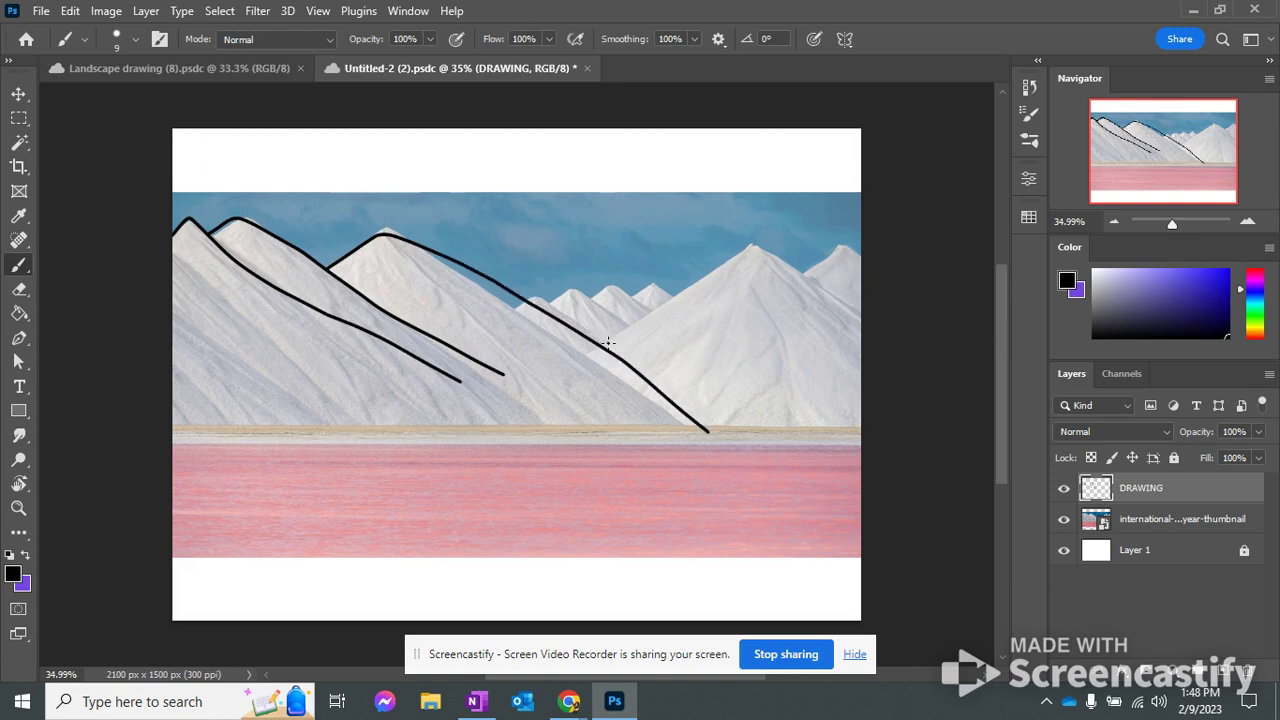
mouse_move(608, 343)
mouse_down()
mouse_move(757, 250)
mouse_move(866, 296)
mouse_move(843, 286)
mouse_up()
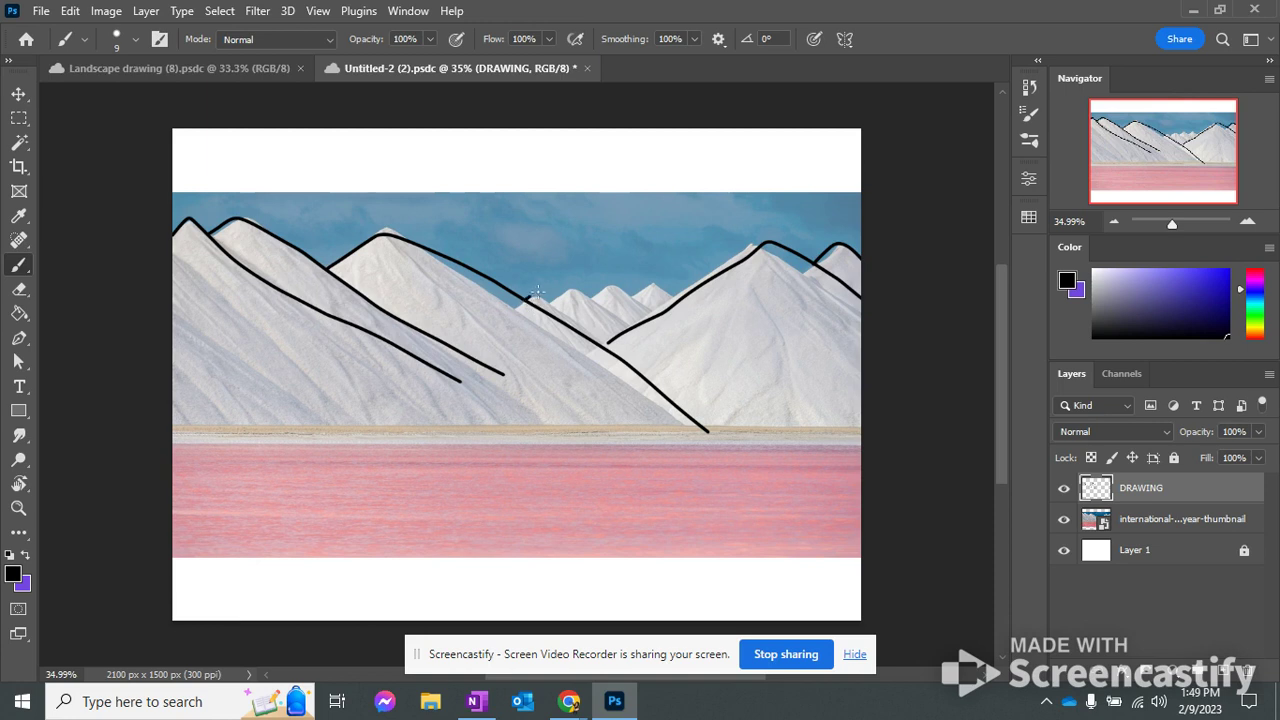
mouse_move(532, 300)
mouse_down()
mouse_move(635, 353)
mouse_move(555, 295)
mouse_move(580, 286)
mouse_move(651, 332)
mouse_move(609, 283)
mouse_move(646, 313)
mouse_move(654, 281)
mouse_move(688, 315)
mouse_up()
Step: Save with Ctrl+S and draw the horizon line across to the right edge
key(ctrl+s)
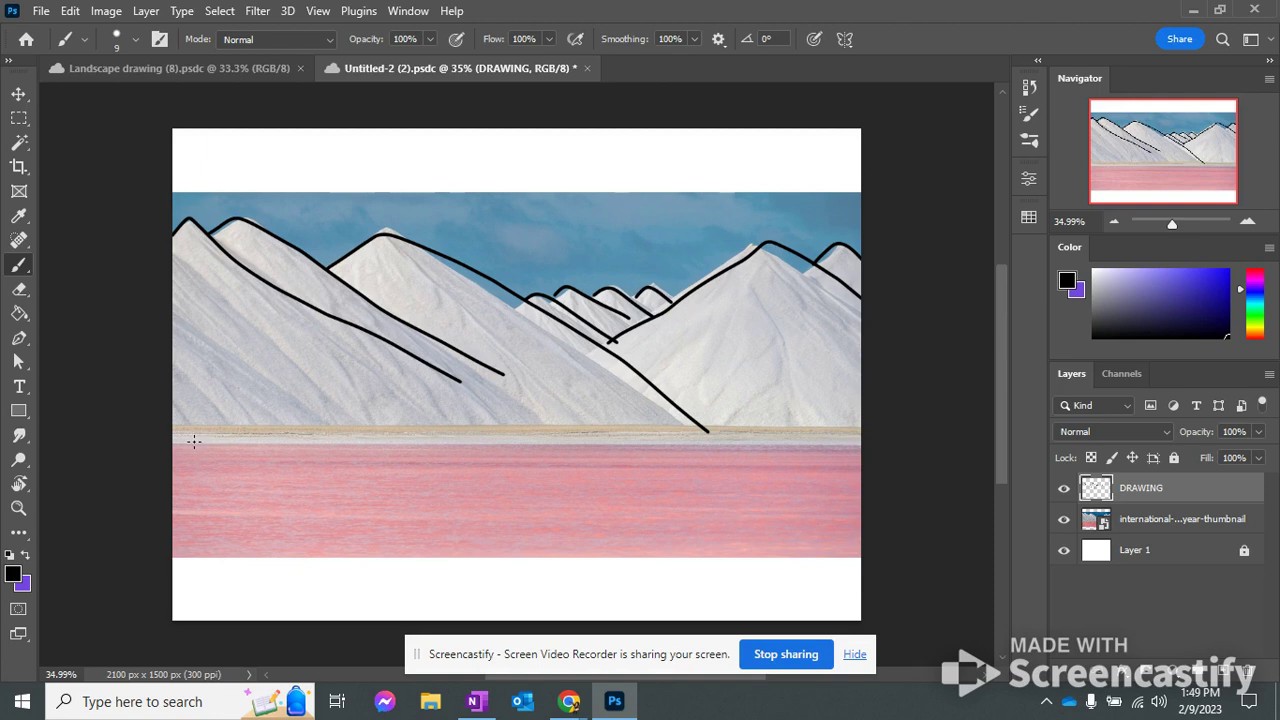
mouse_move(176, 428)
mouse_down()
mouse_move(679, 421)
mouse_move(823, 417)
mouse_up()
drag(1016, 399, 1016, 399)
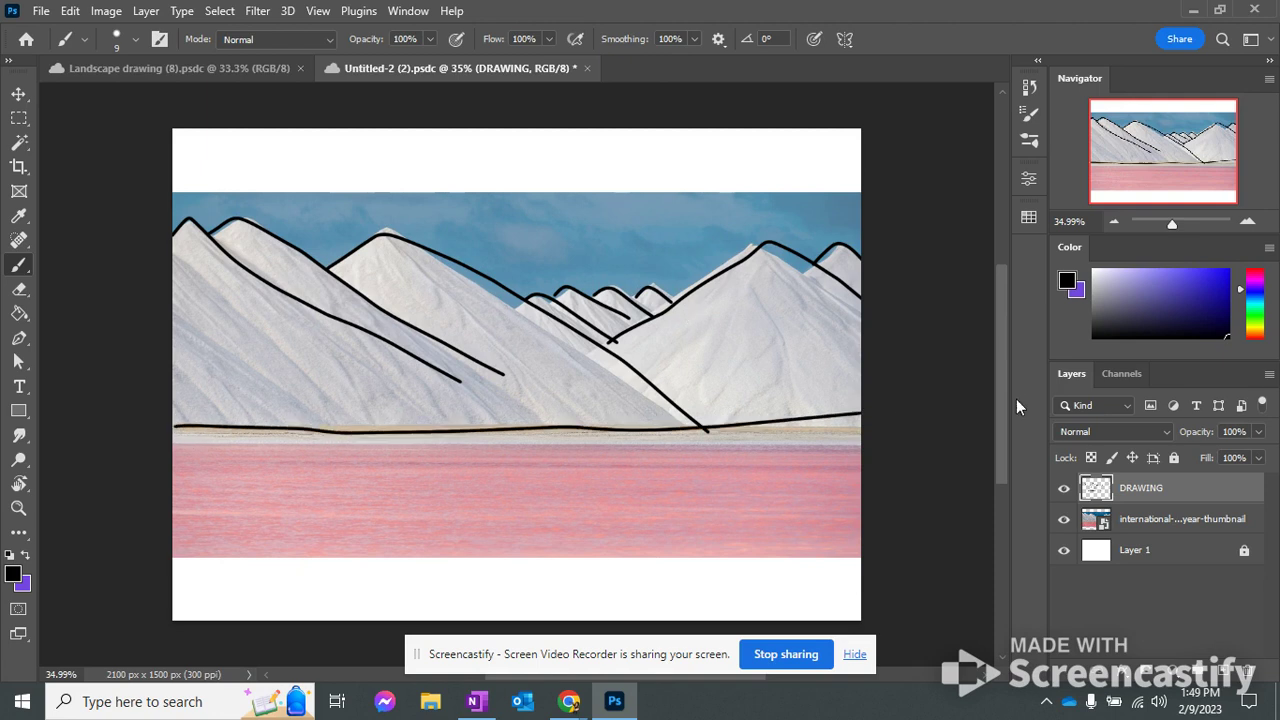
Step: Toggle the photo and DRAWING layers' visibility to compare the lines against the photo
click(1063, 519)
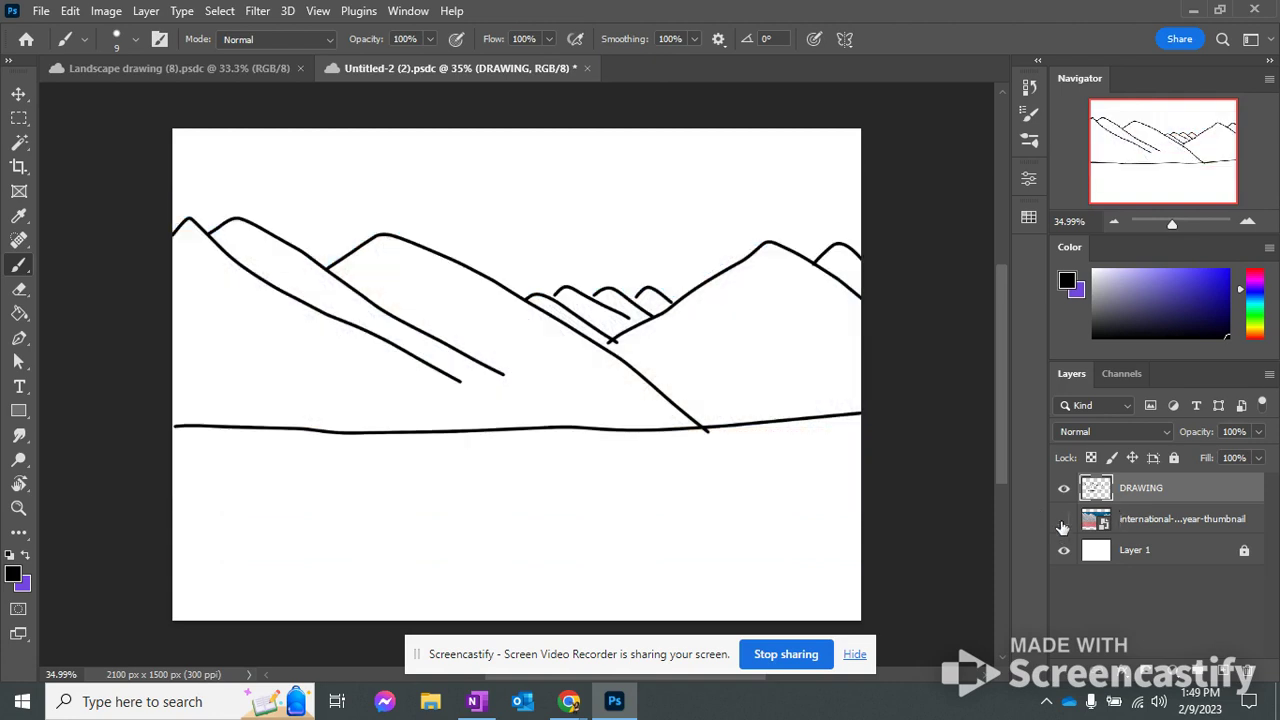
click(1063, 522)
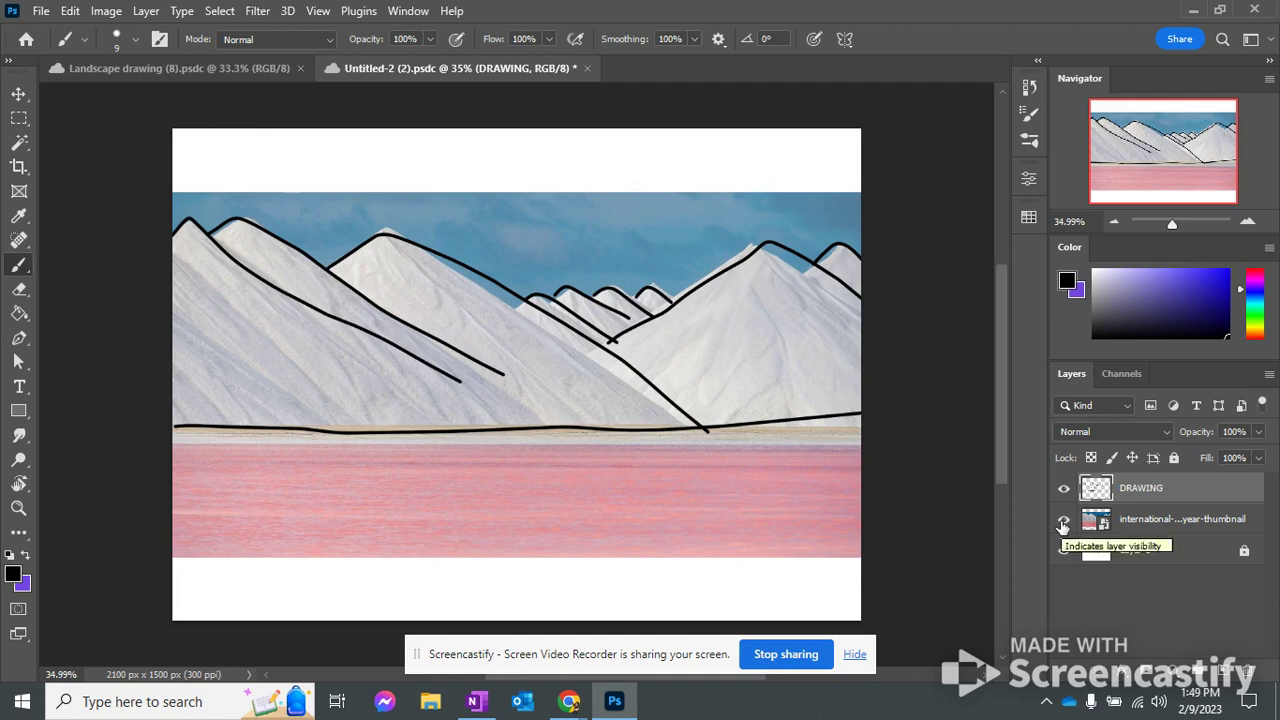
click(1062, 522)
click(1063, 522)
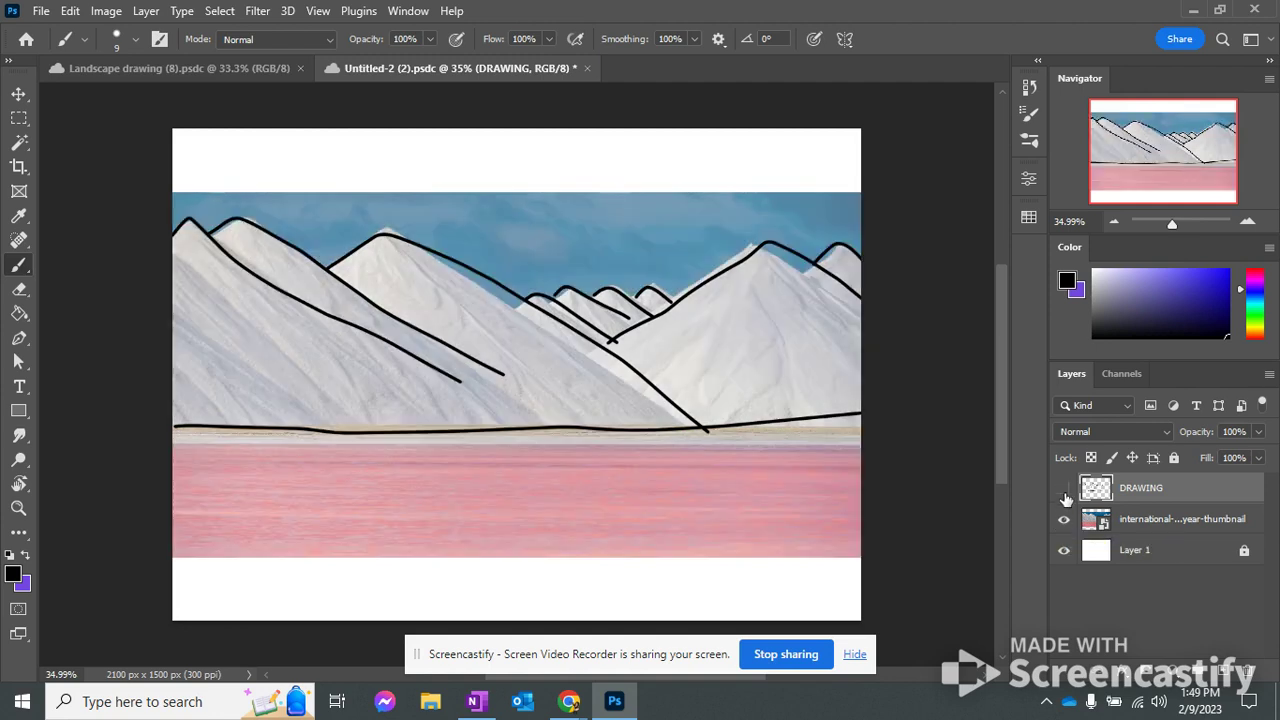
click(1064, 489)
click(1064, 489)
click(1064, 521)
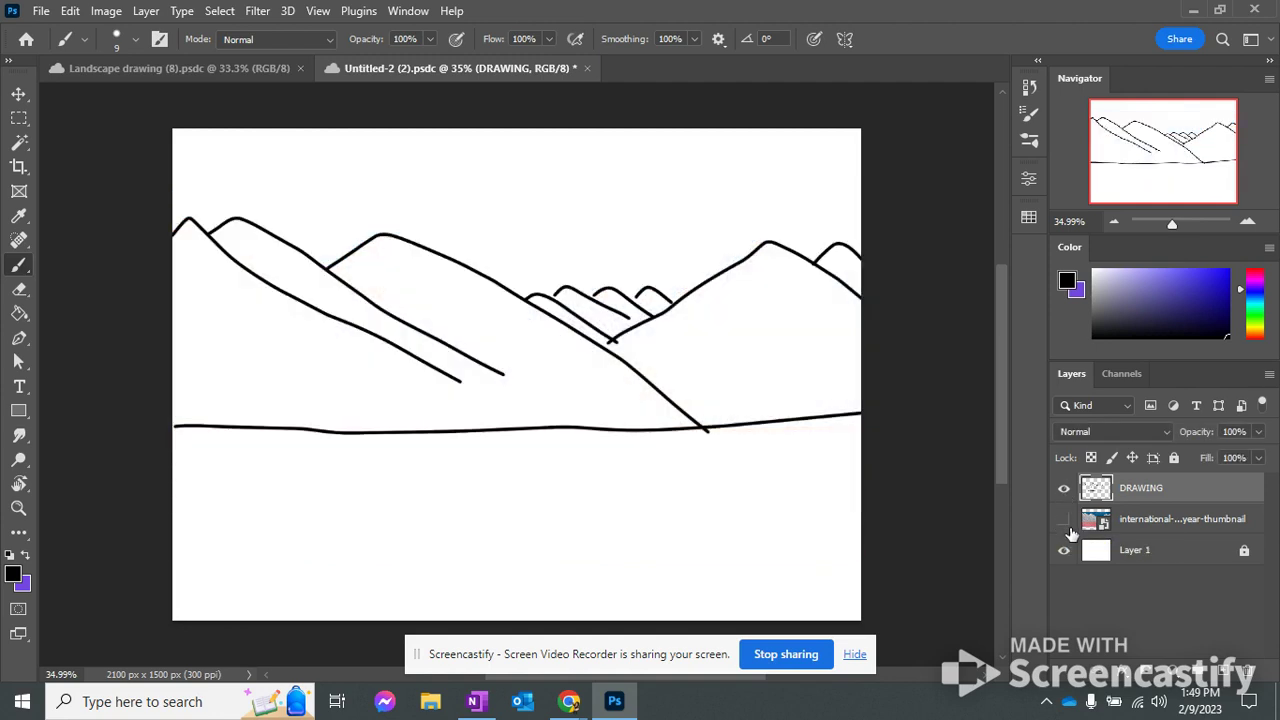
click(1064, 521)
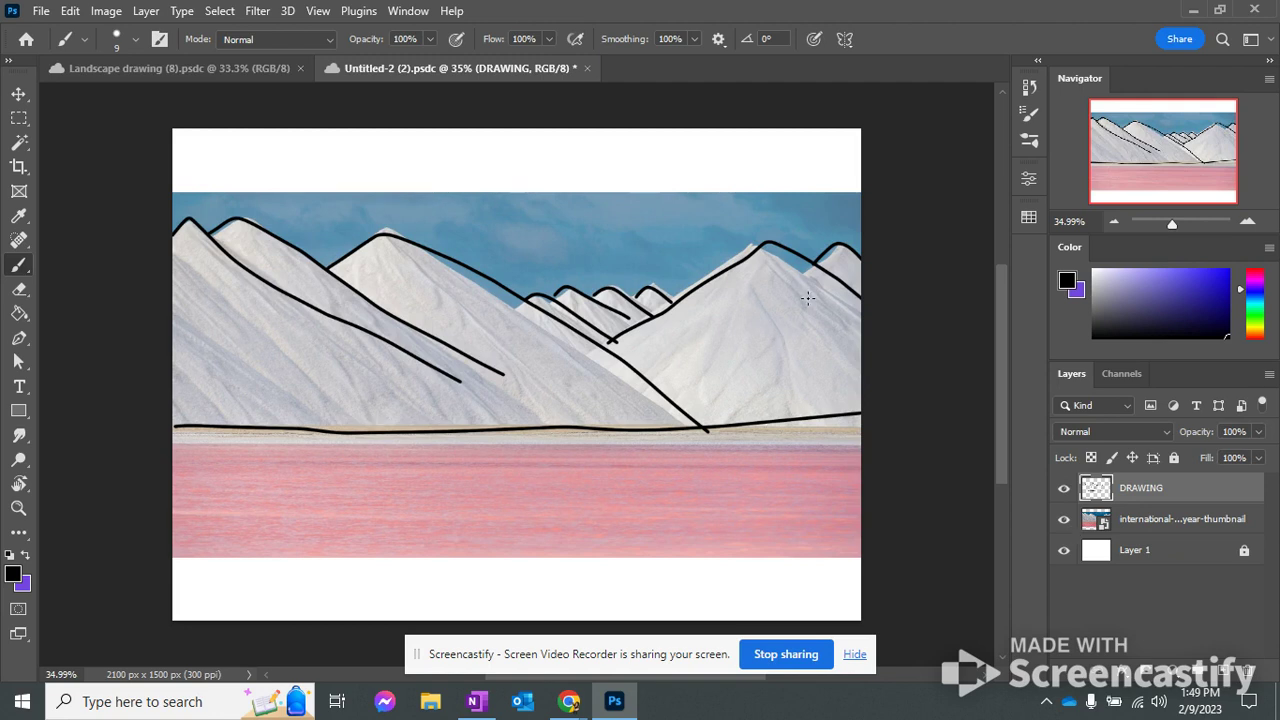
Step: With the photo hidden, brush a zigzag with a tall spike across the right mountain
click(1064, 519)
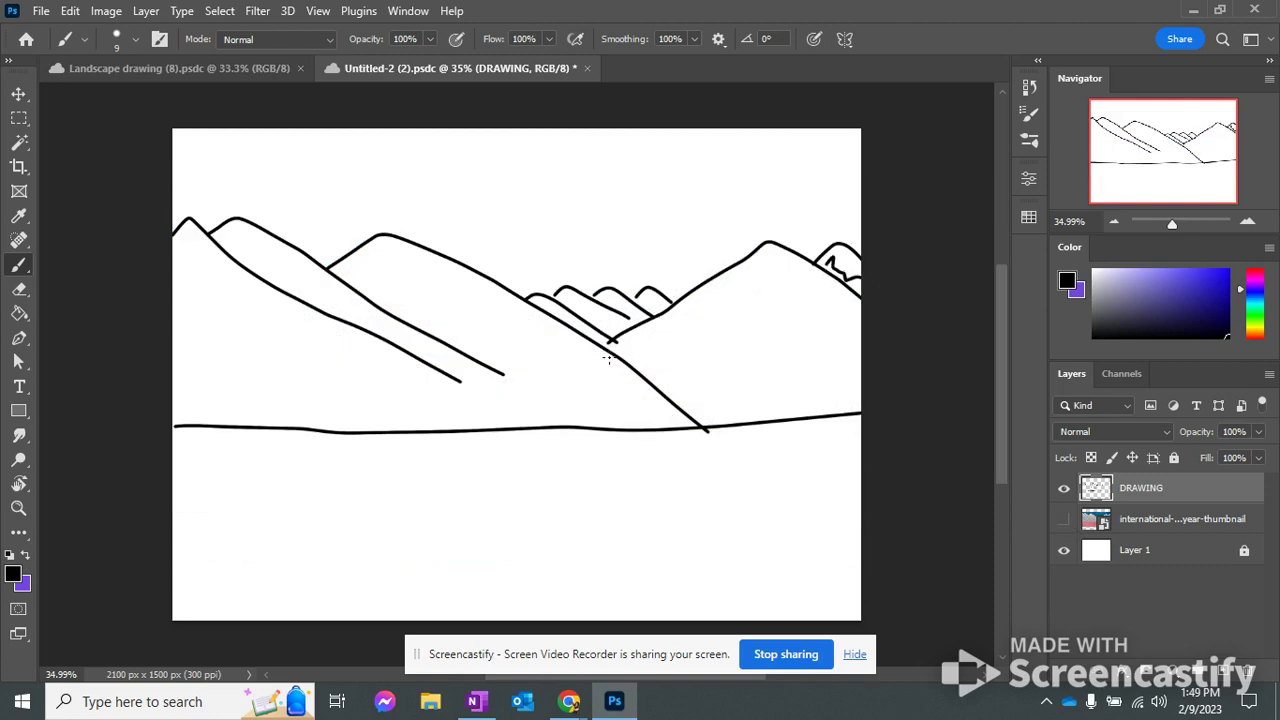
mouse_move(626, 338)
mouse_down()
mouse_move(714, 314)
mouse_move(774, 374)
mouse_move(778, 360)
mouse_up()
drag(784, 244, 815, 380)
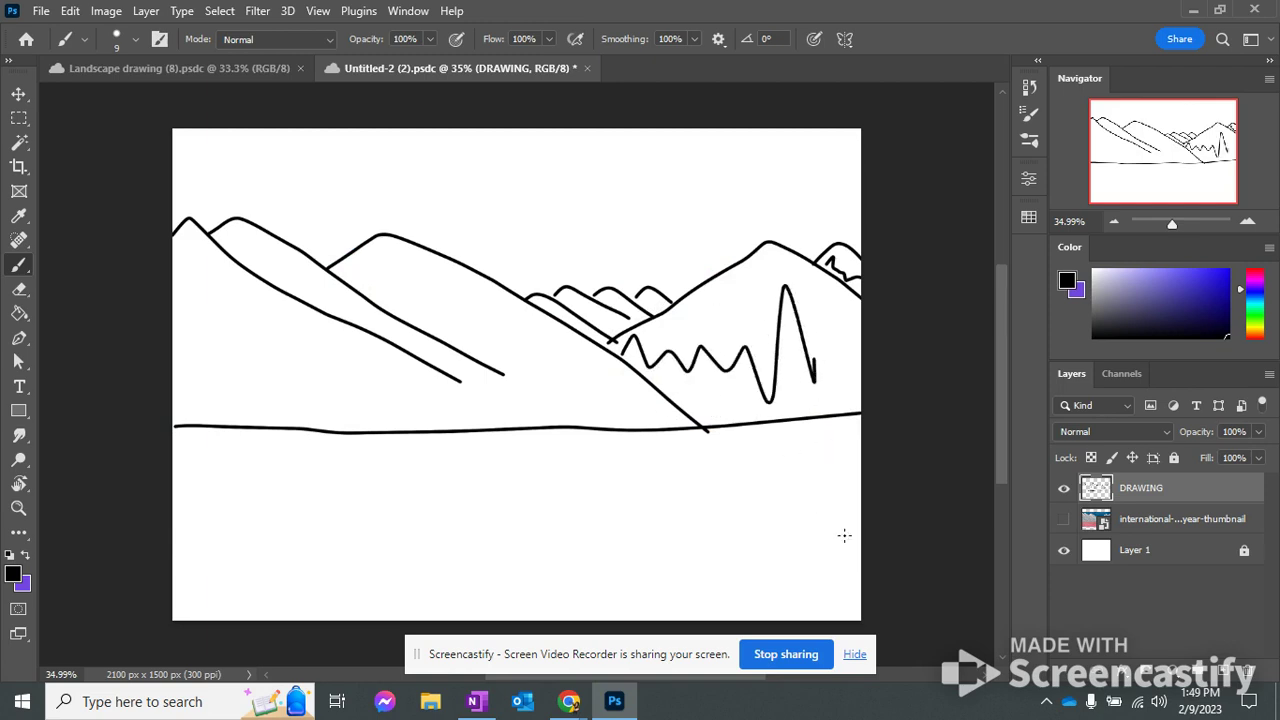
click(1064, 519)
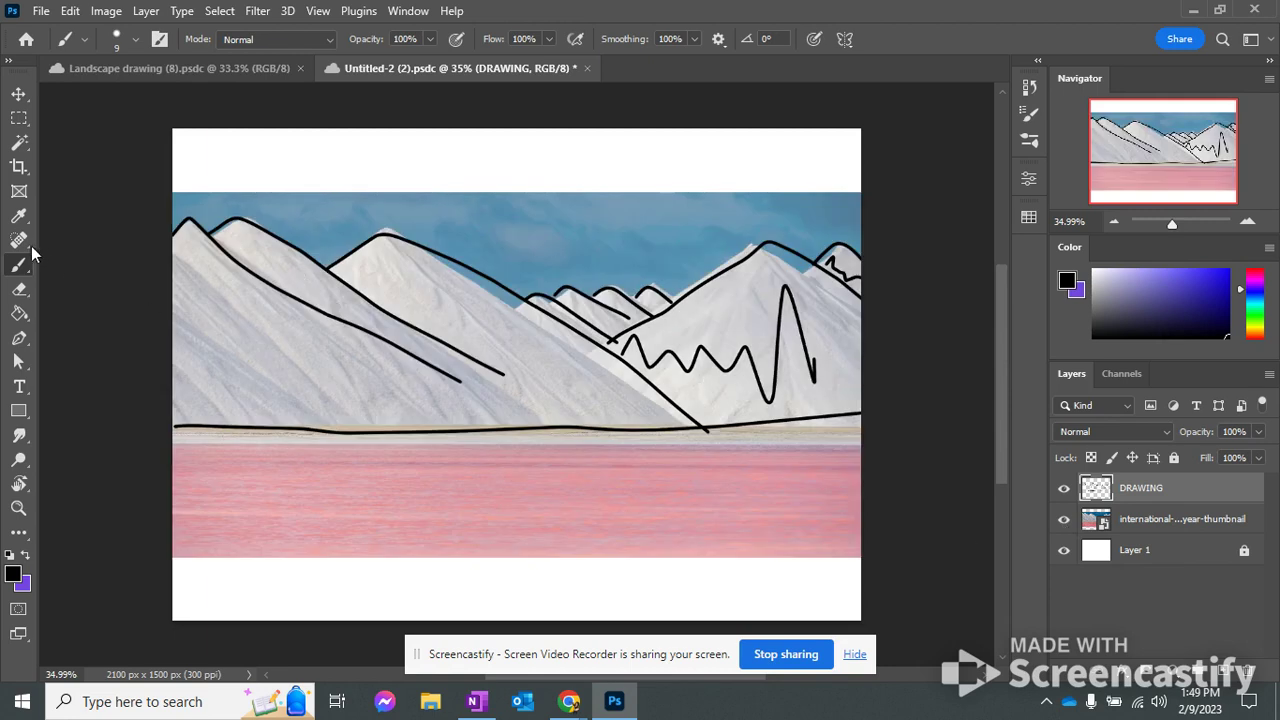
Step: Sample the white mountain's light grey with the Eyedropper and return to the Brush
click(17, 222)
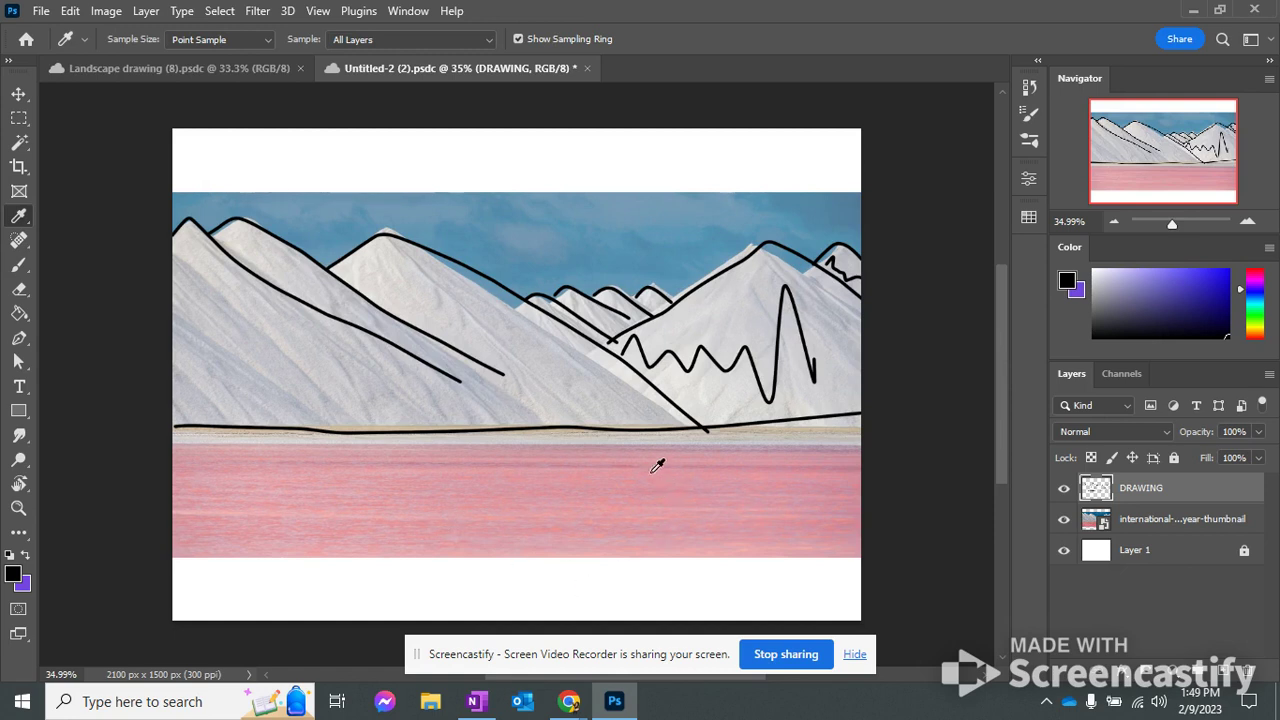
click(772, 297)
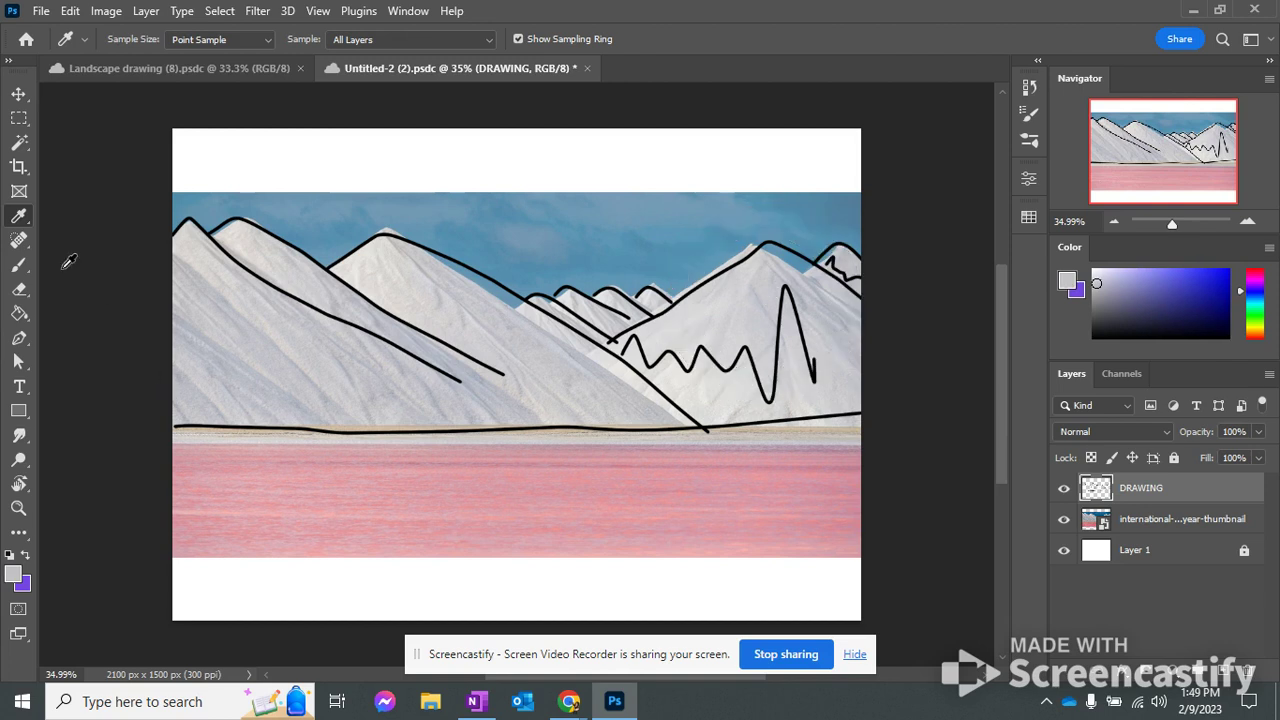
click(18, 266)
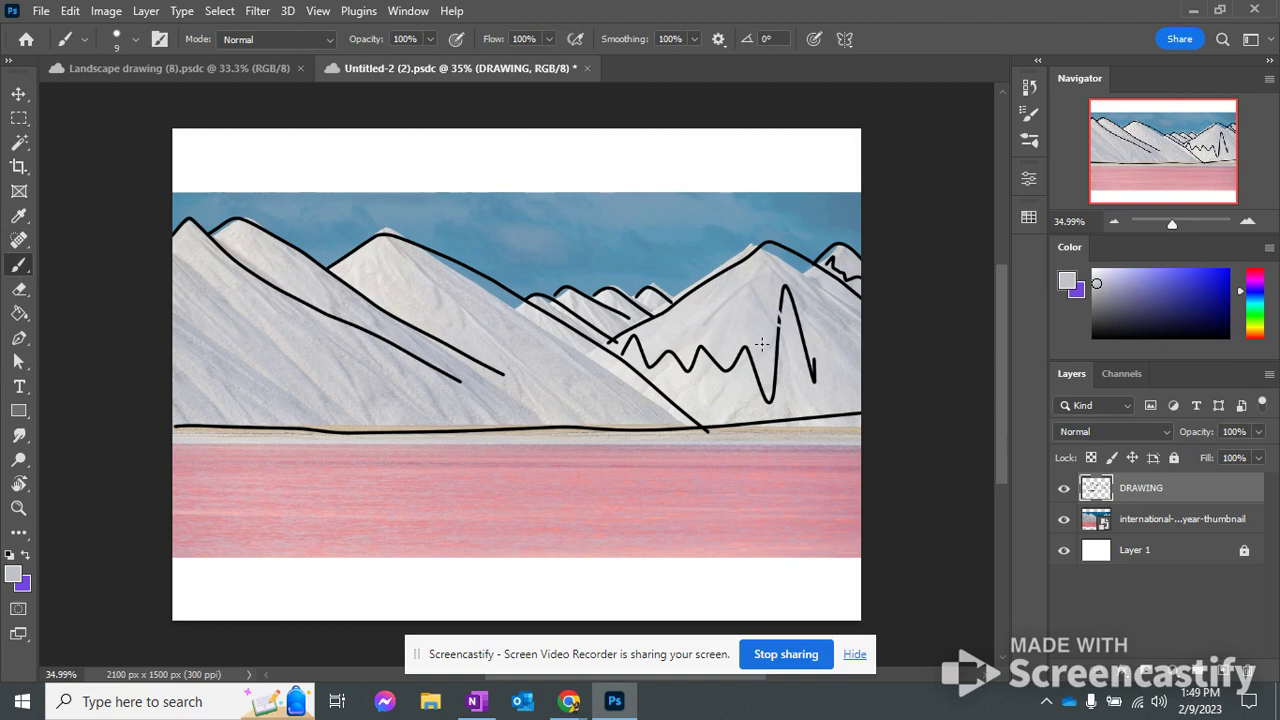
click(1062, 520)
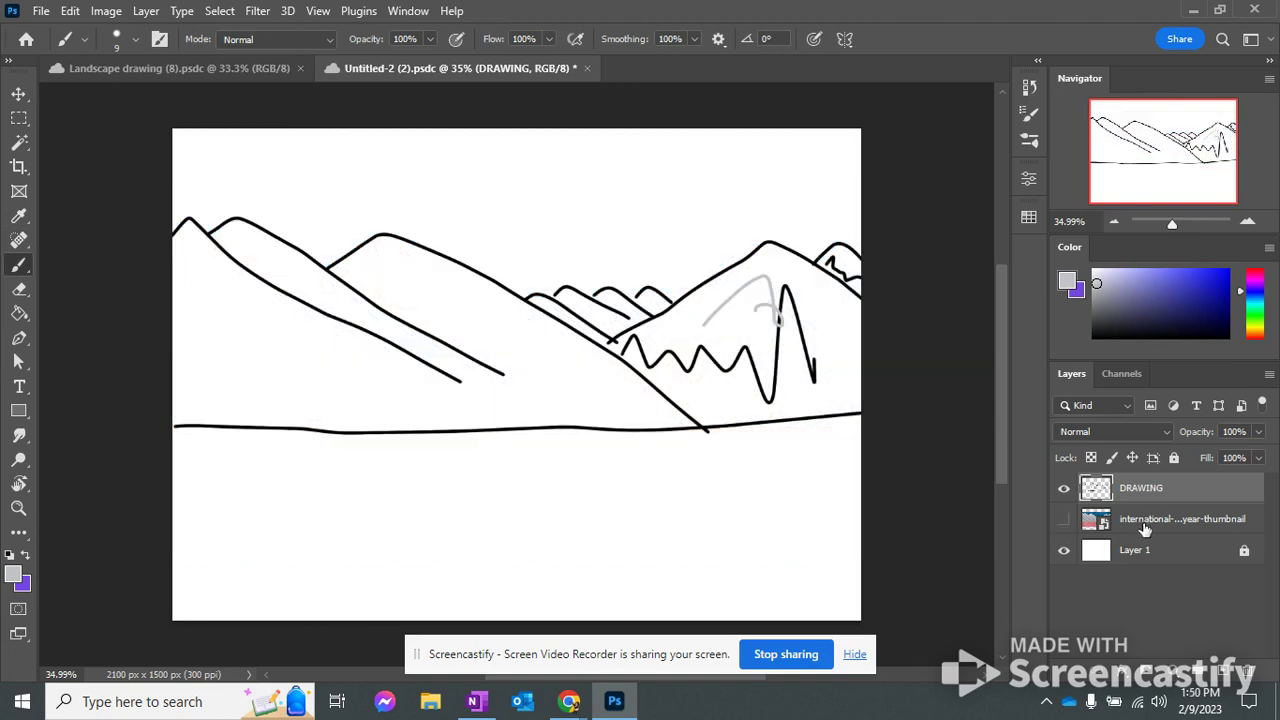
click(1063, 519)
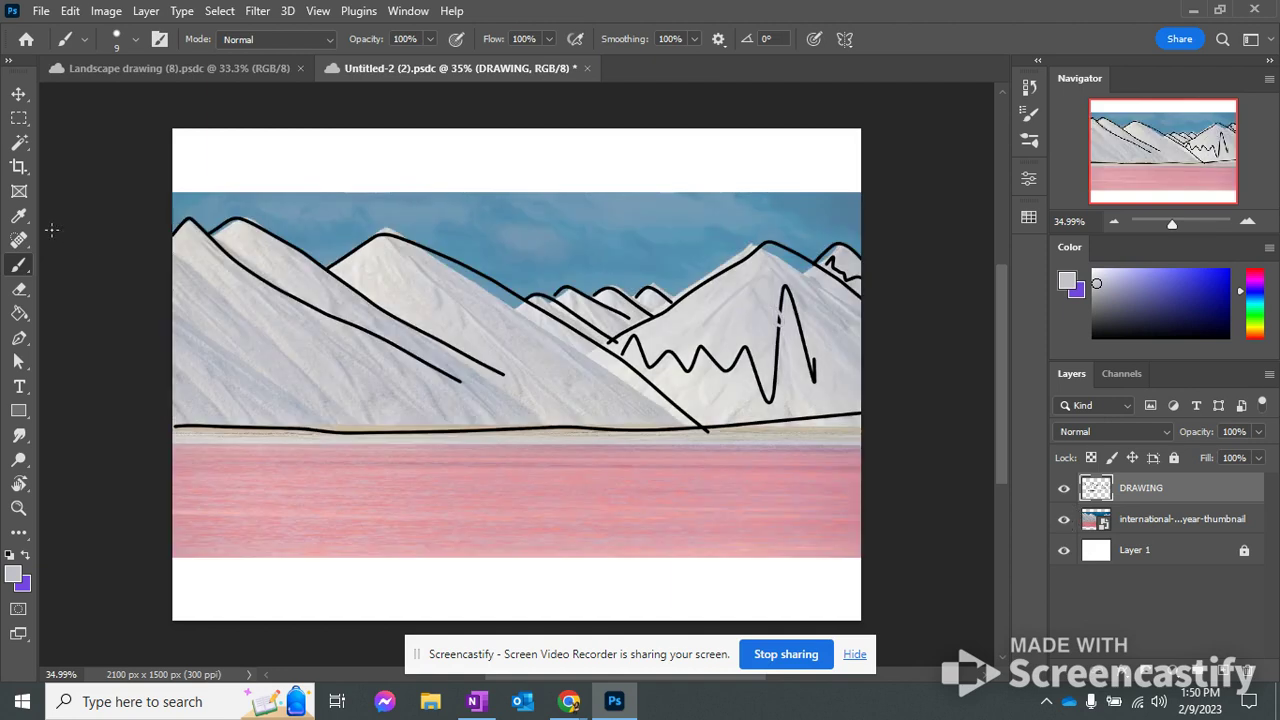
Step: Sample the sky's light blue and paint a double-hump cloud stroke
click(18, 216)
click(517, 233)
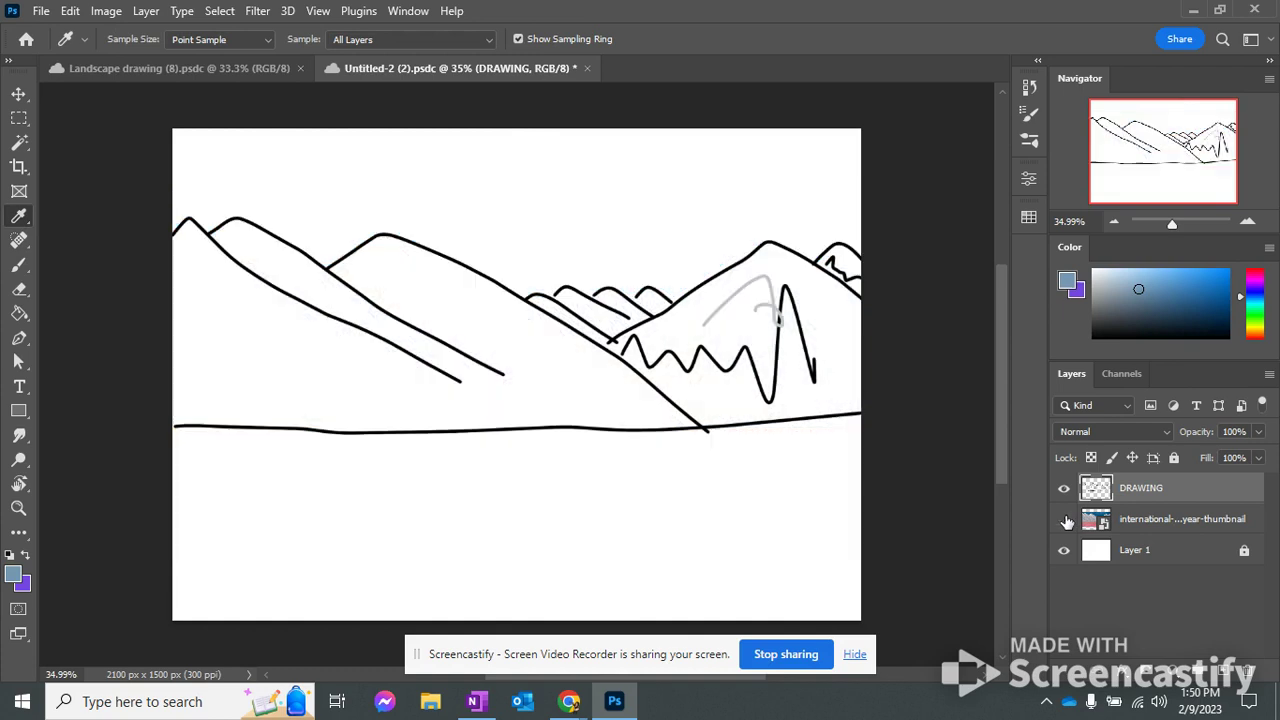
key(b)
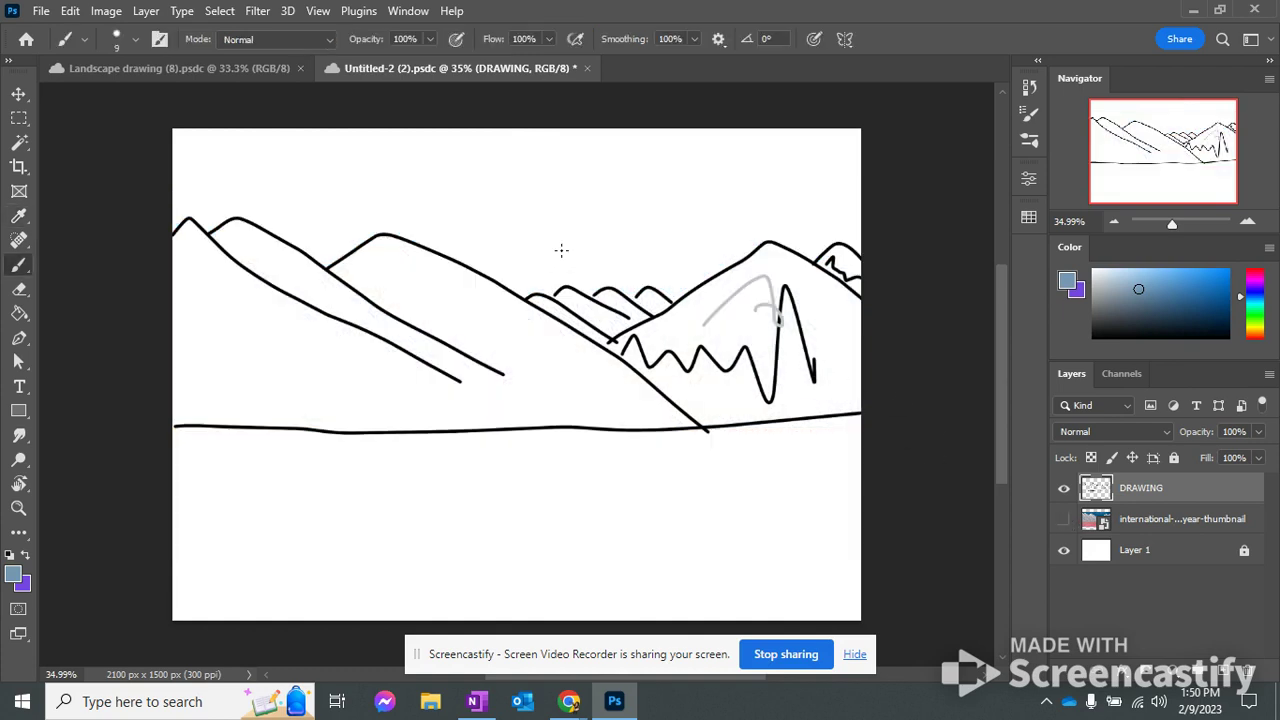
mouse_move(526, 233)
mouse_down()
mouse_move(634, 211)
mouse_move(678, 252)
mouse_up()
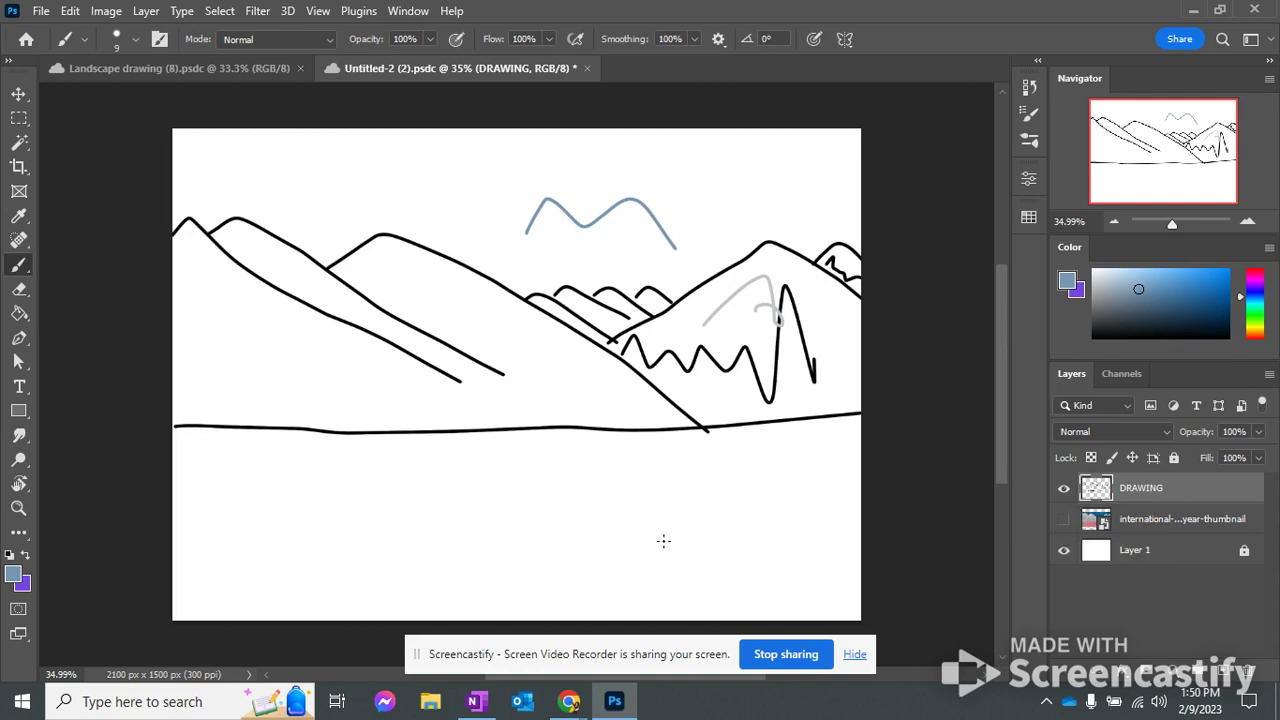
Step: Show the salt-mountain reference photo and sample the pink of its lake with the Eyedropper
key(i)
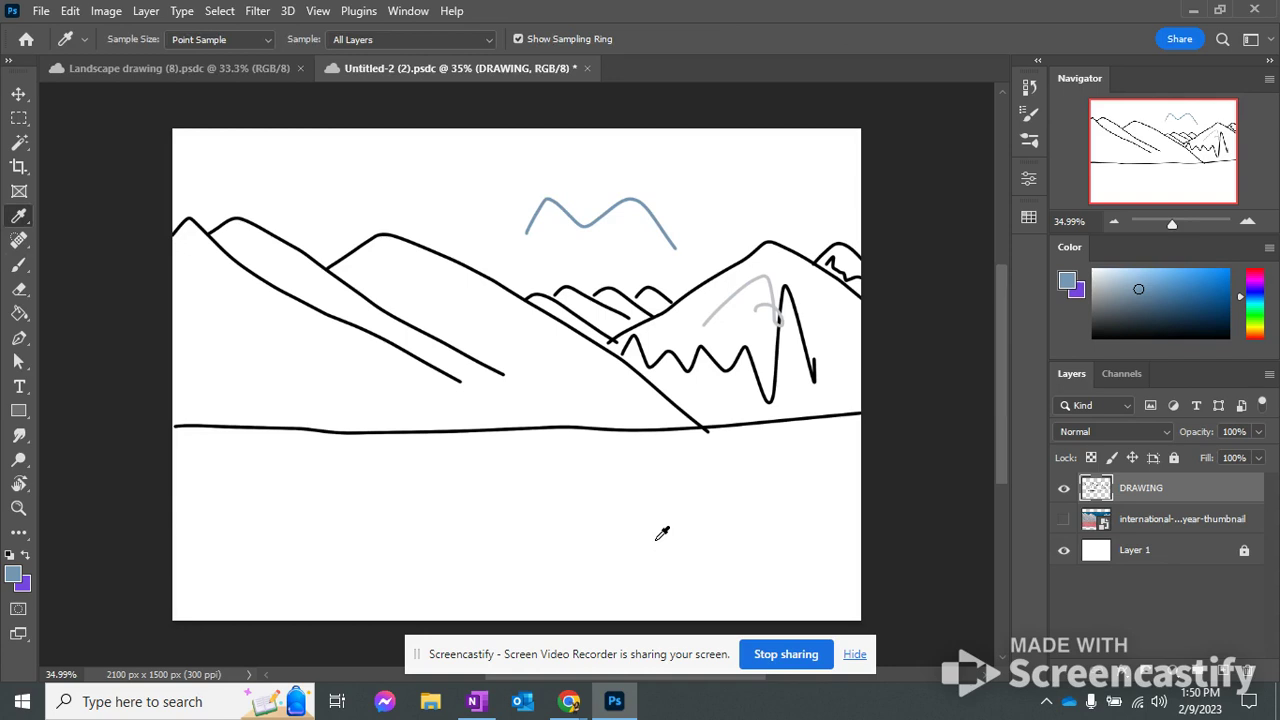
key(b)
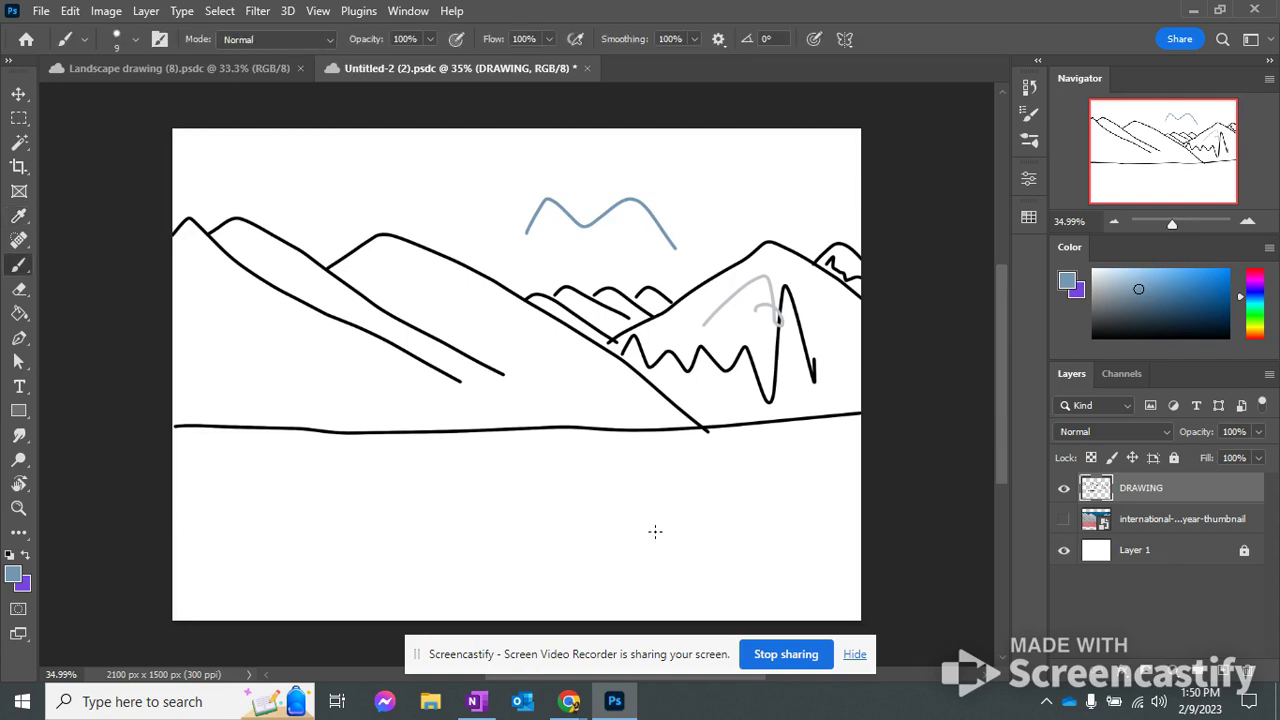
click(1063, 519)
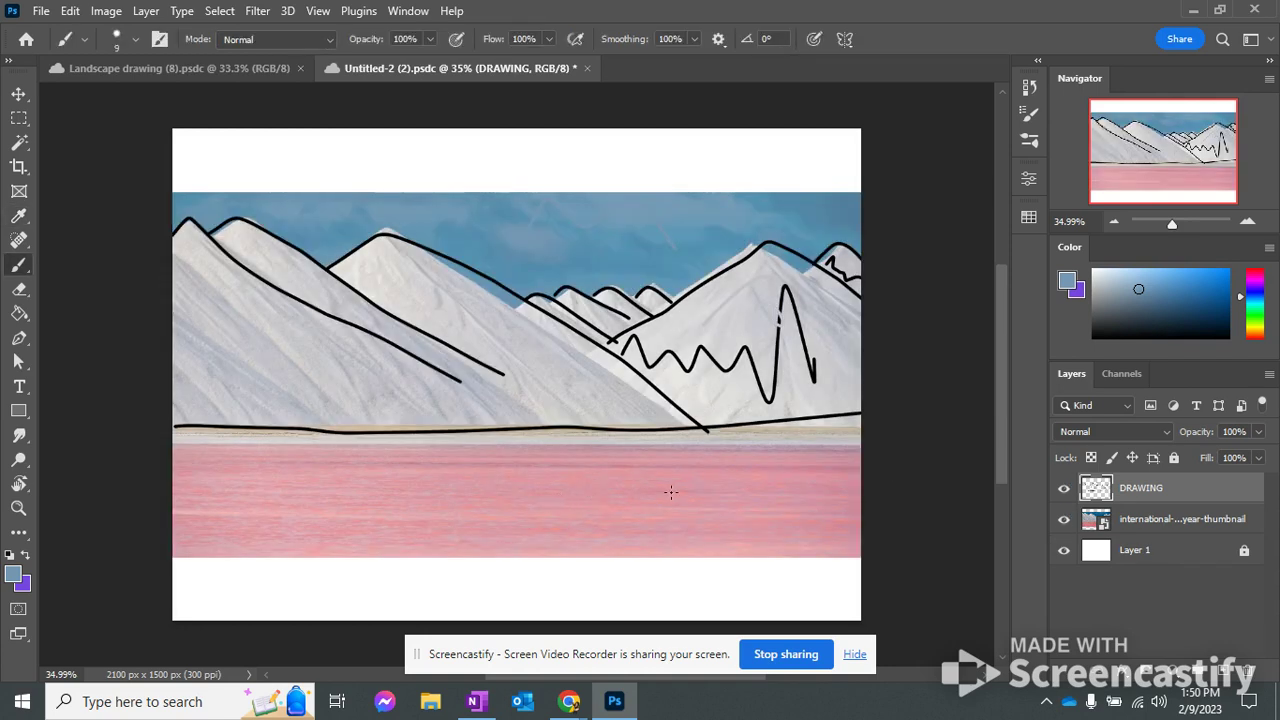
key(i)
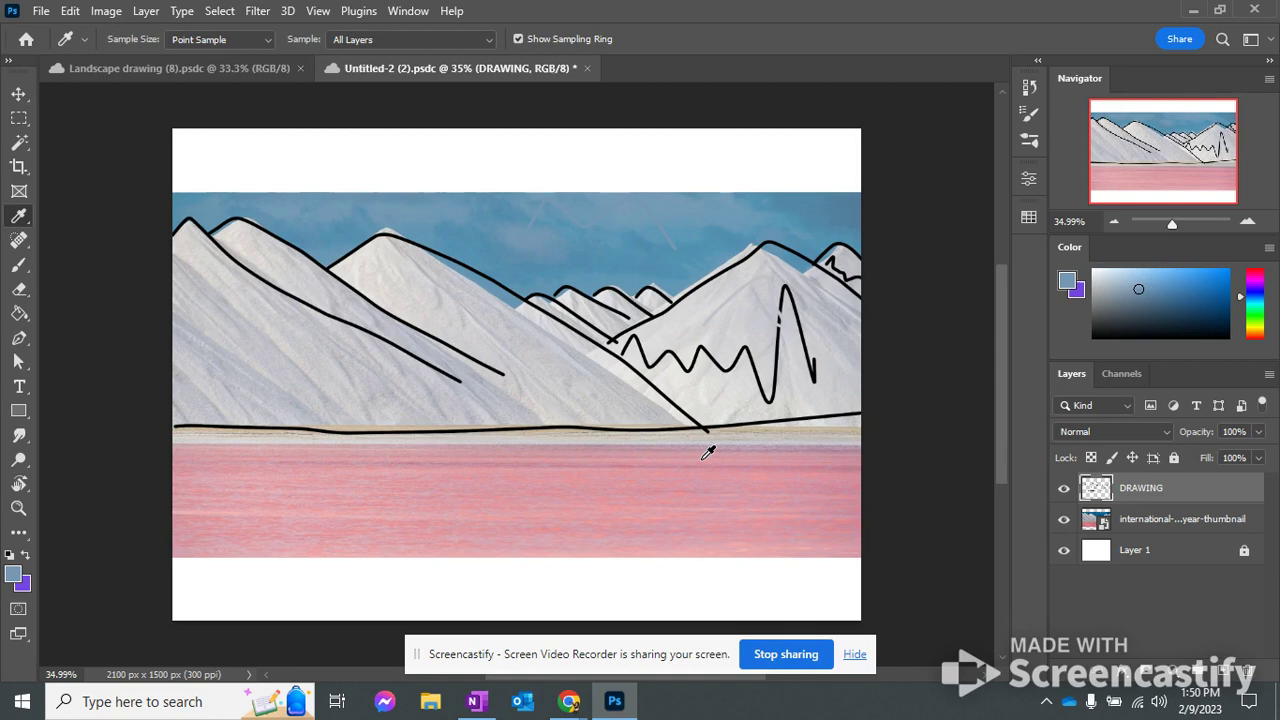
key(b)
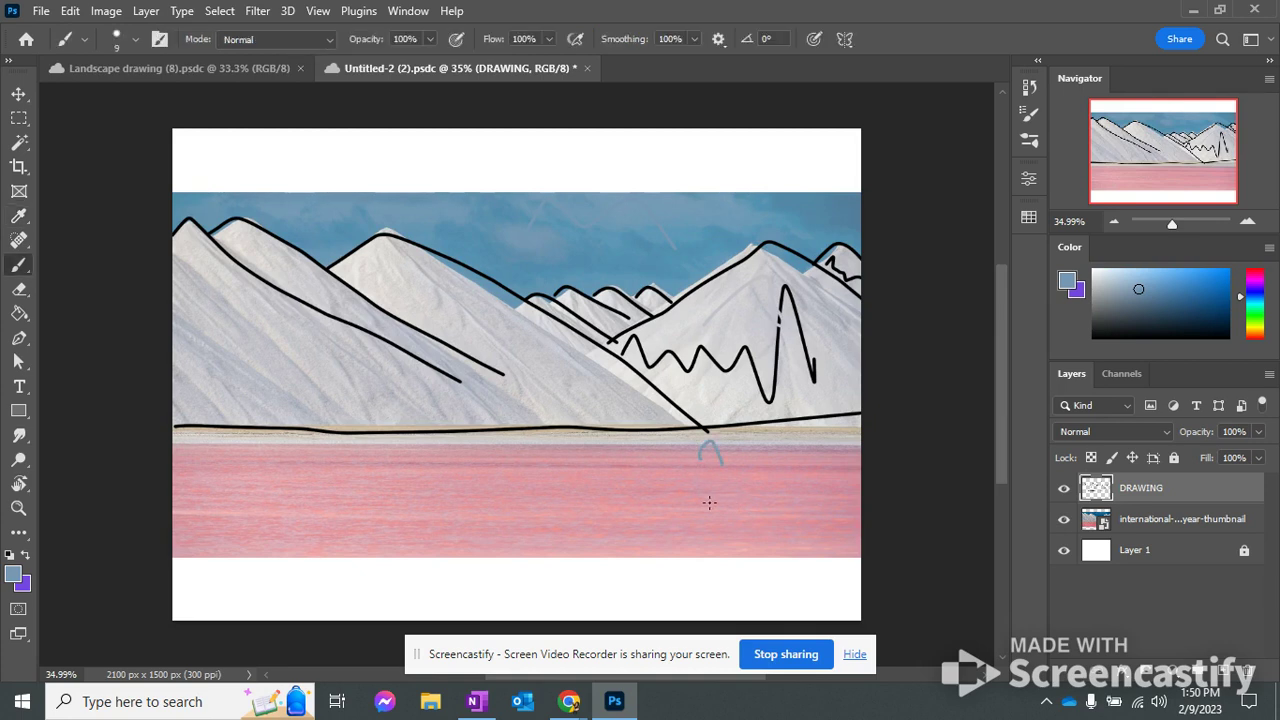
click(21, 220)
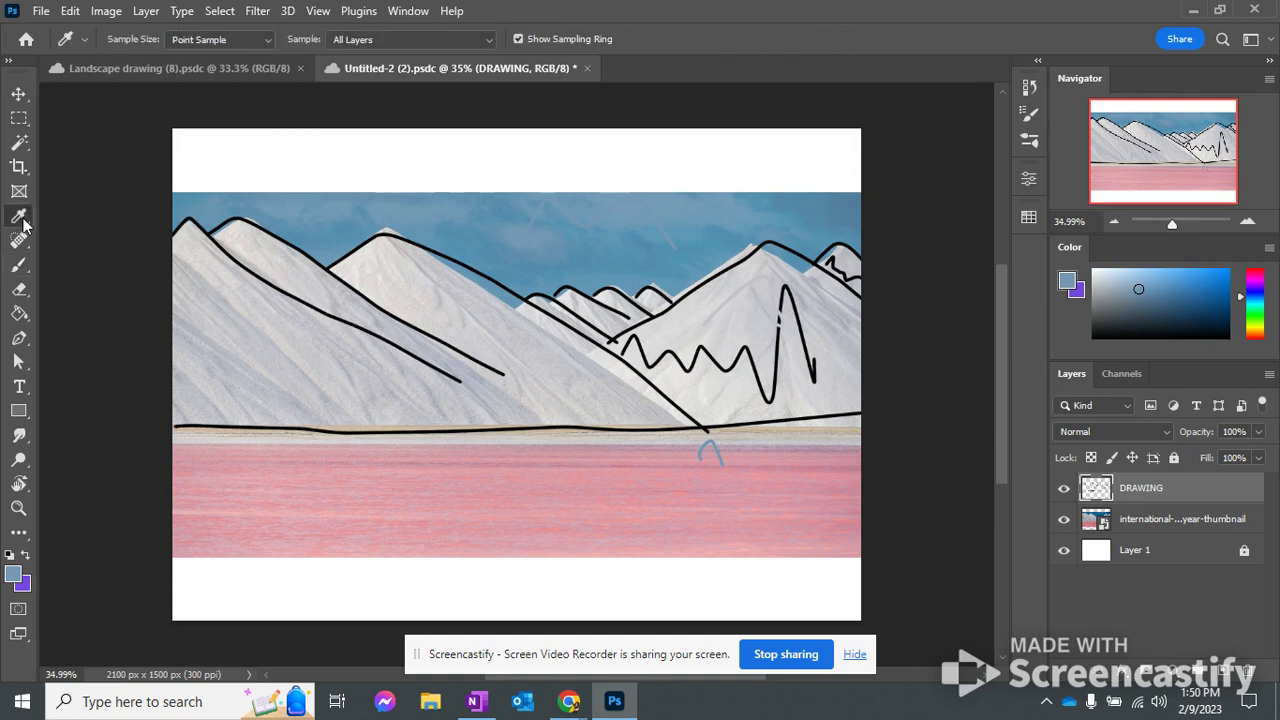
click(632, 516)
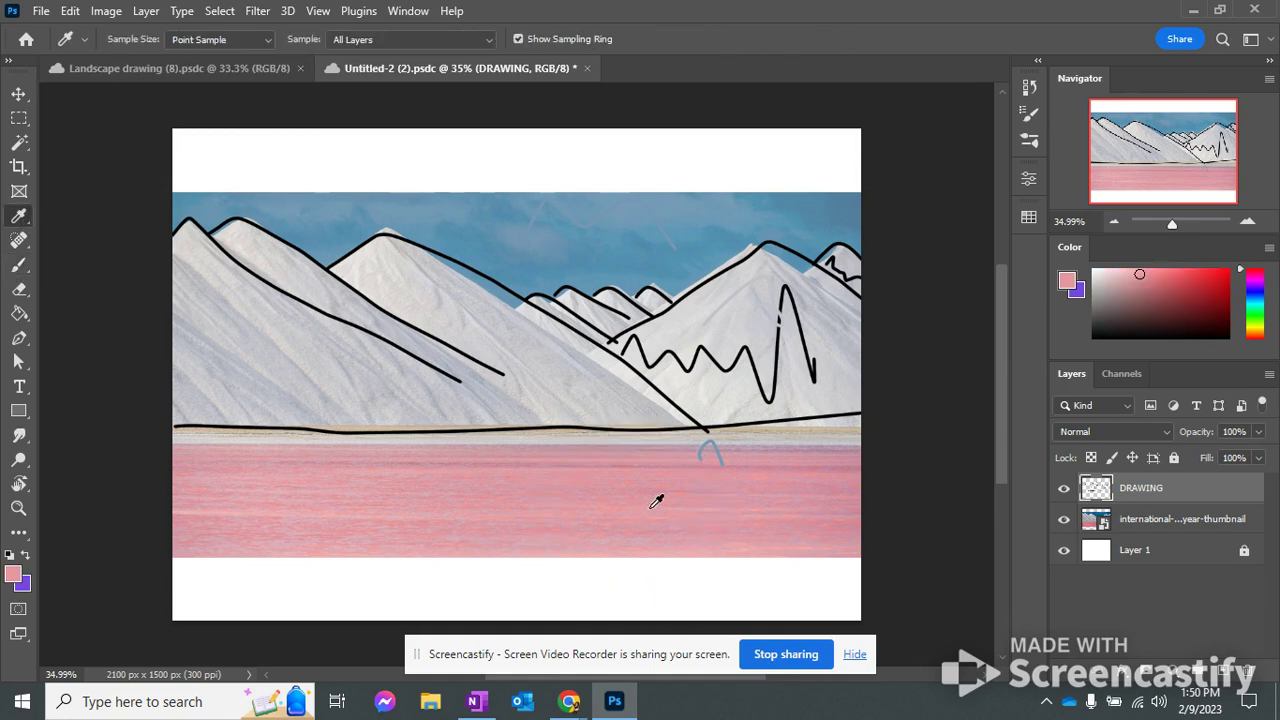
key(b)
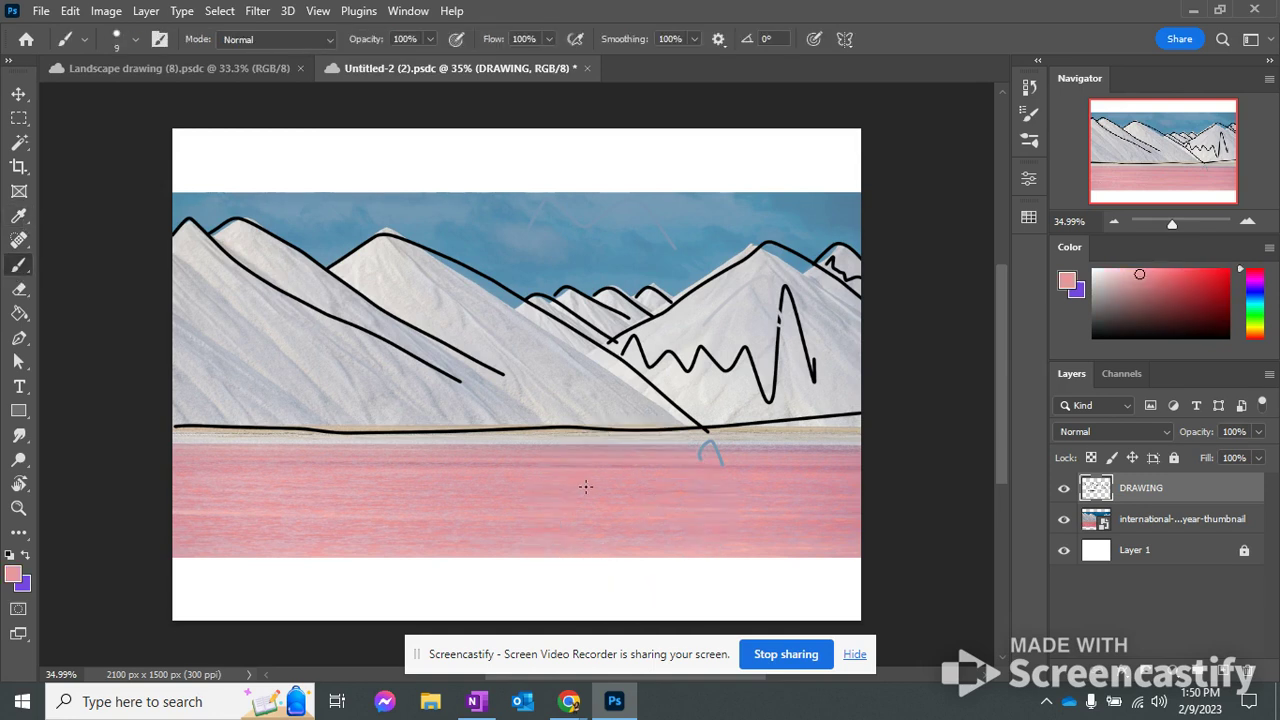
Step: Hide the photo and brush a pink swirl below the horizon of the line drawing
key(alt)
click(1063, 519)
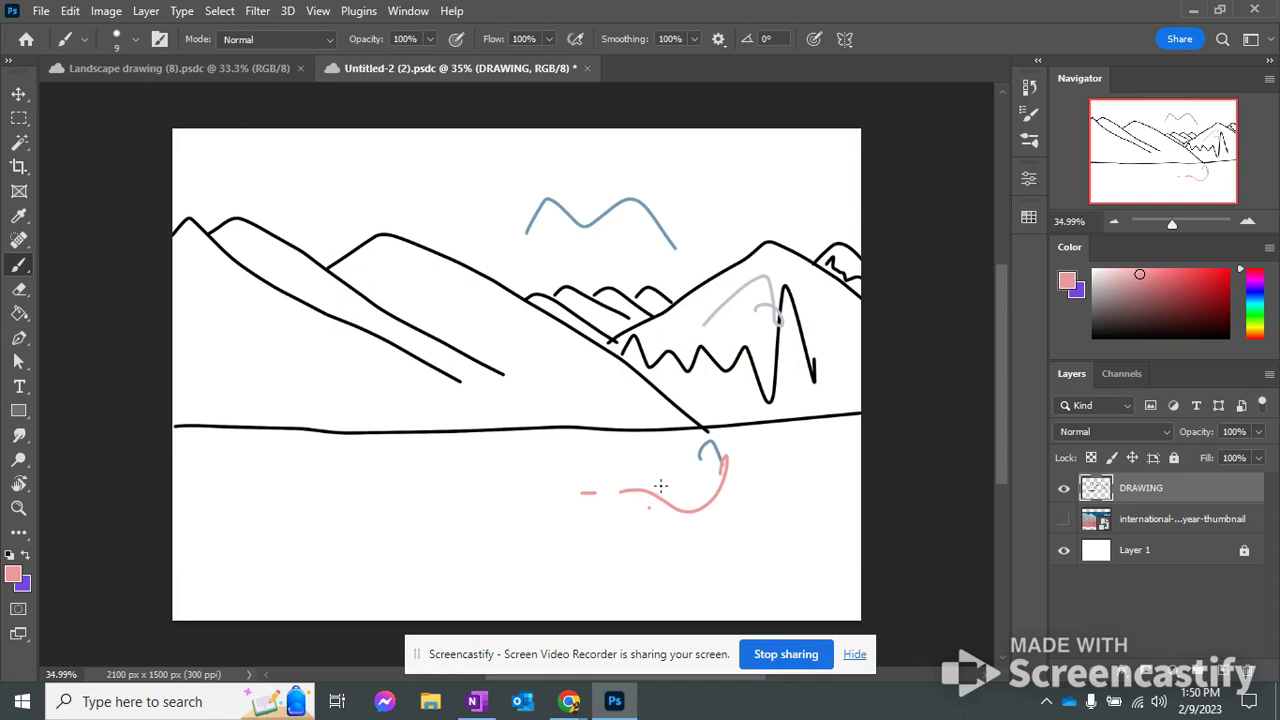
mouse_move(660, 486)
mouse_down()
mouse_move(689, 454)
mouse_move(773, 443)
mouse_up()
click(213, 69)
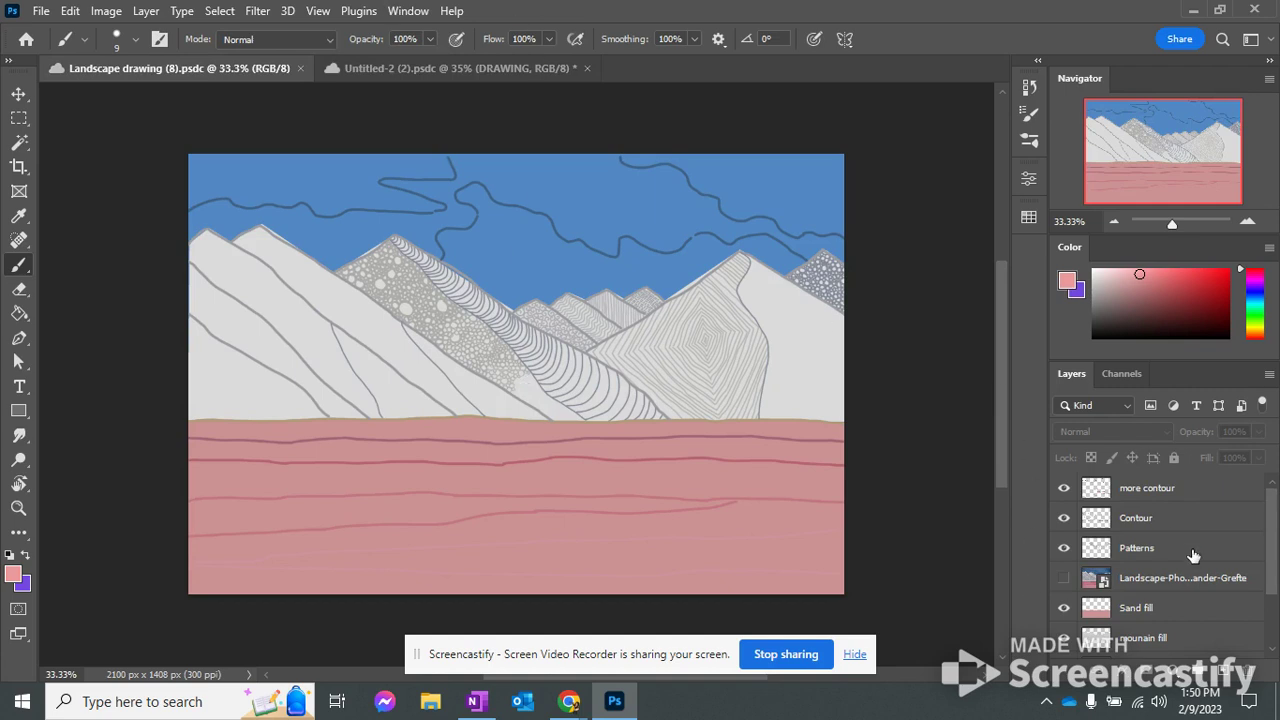
click(433, 70)
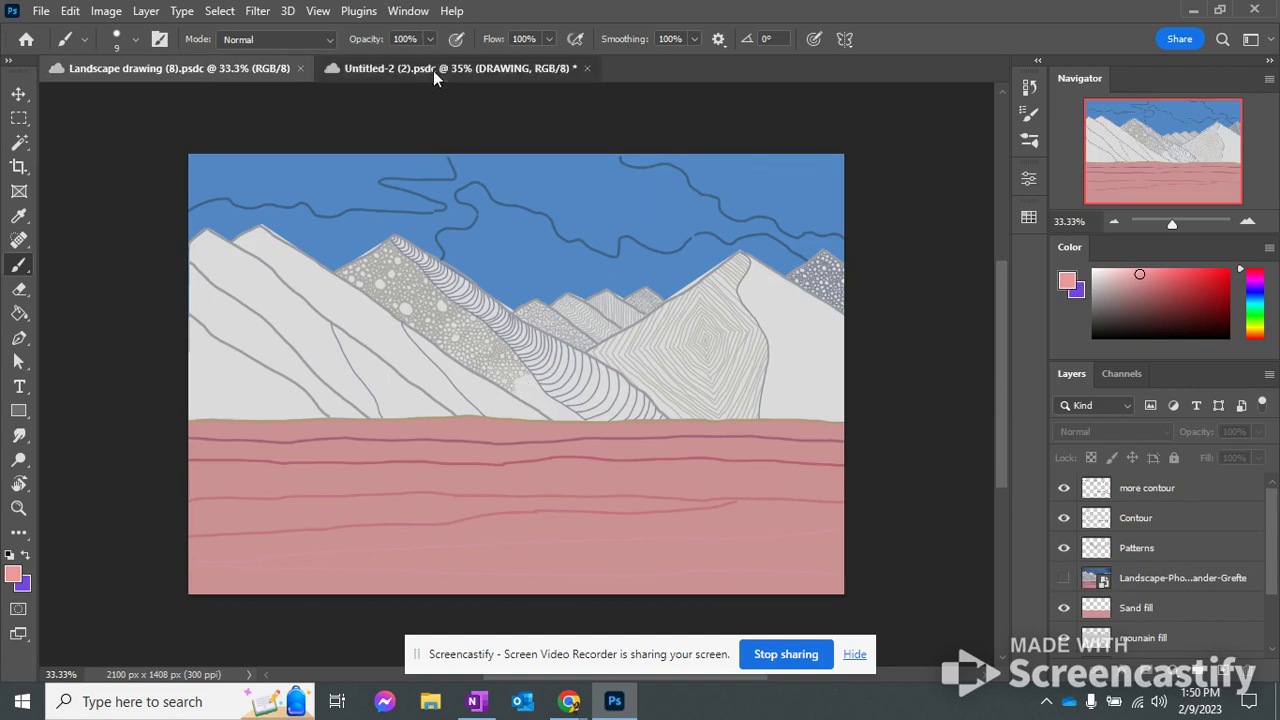
click(205, 68)
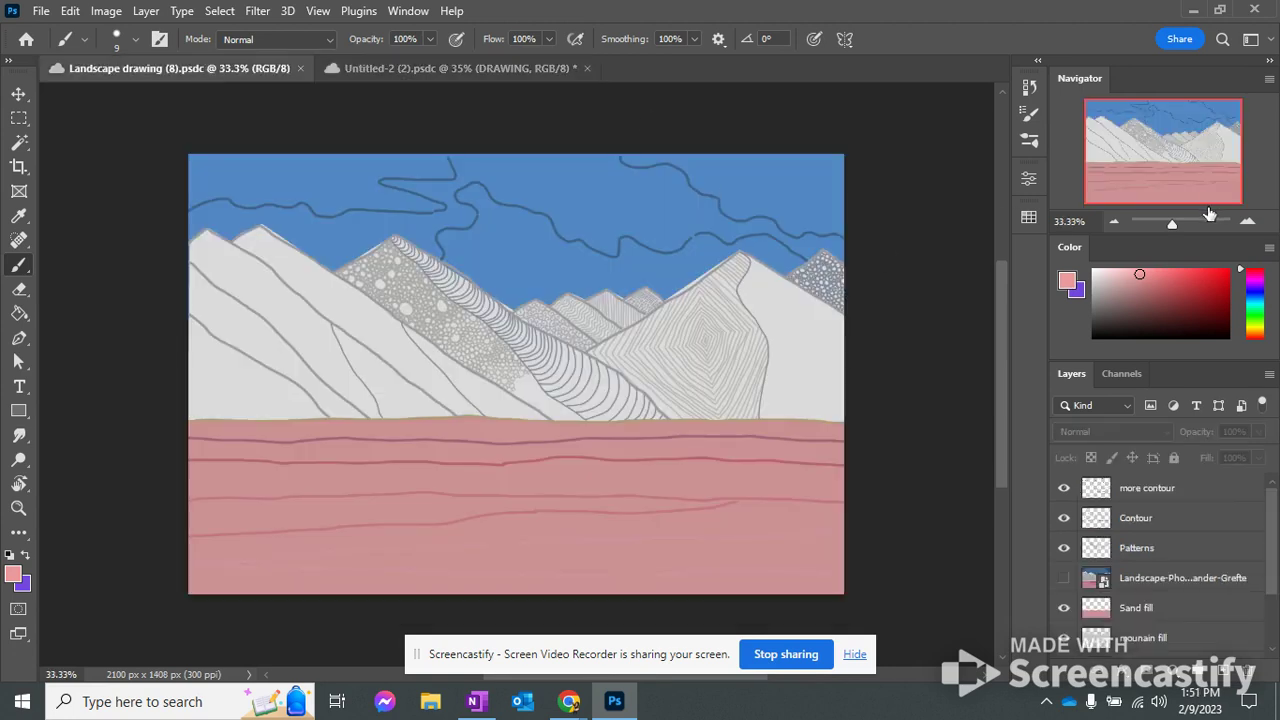
drag(1171, 221, 1184, 222)
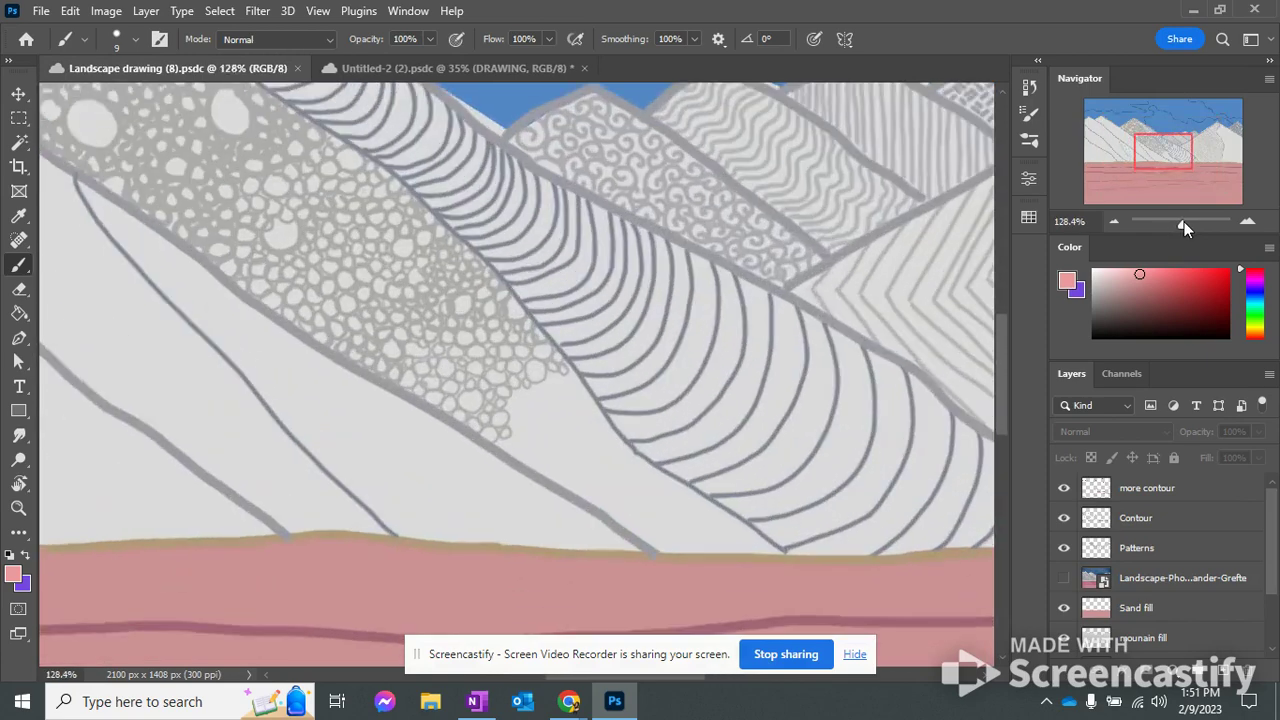
drag(1164, 150, 1190, 141)
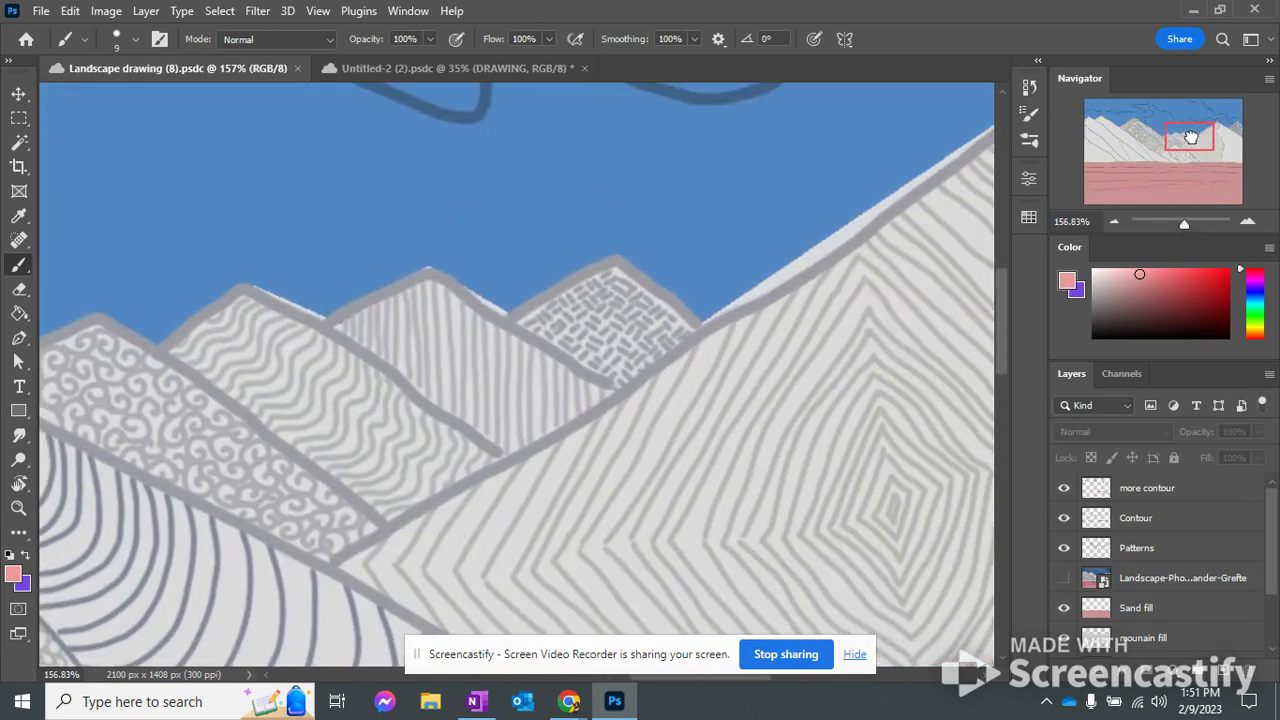
drag(1184, 224, 1189, 227)
drag(1183, 147, 1078, 128)
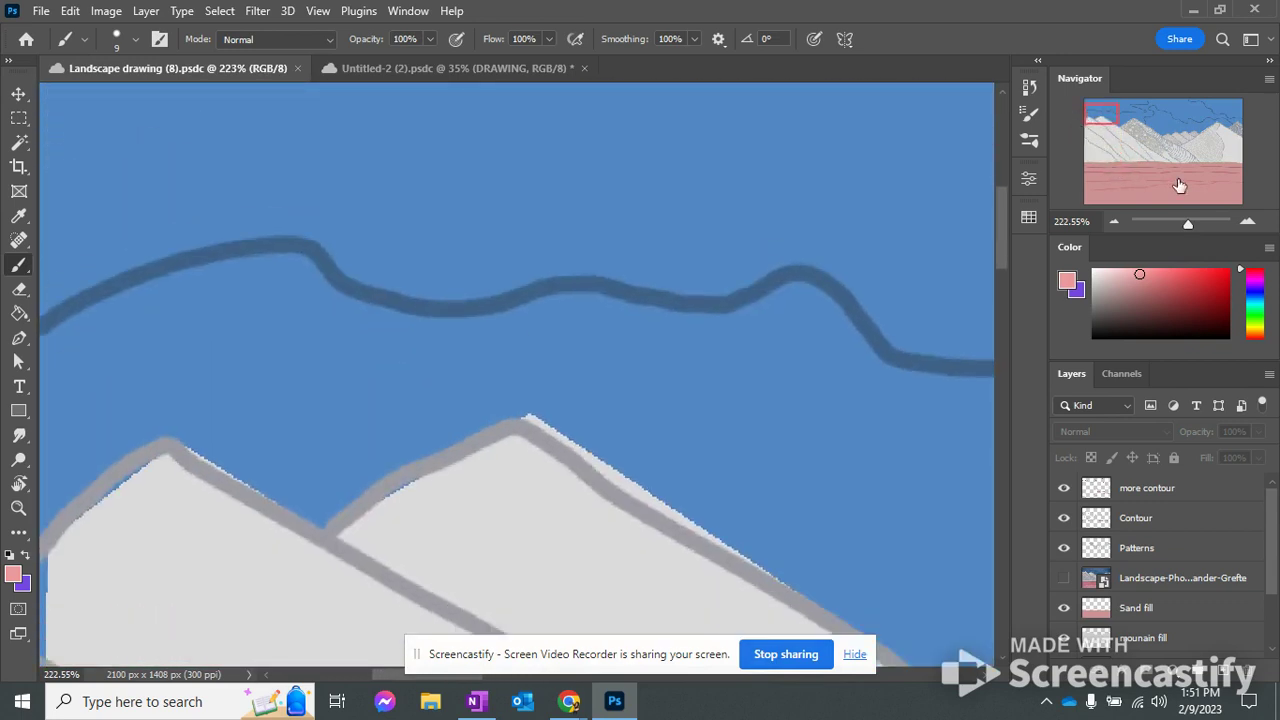
drag(1188, 224, 1172, 220)
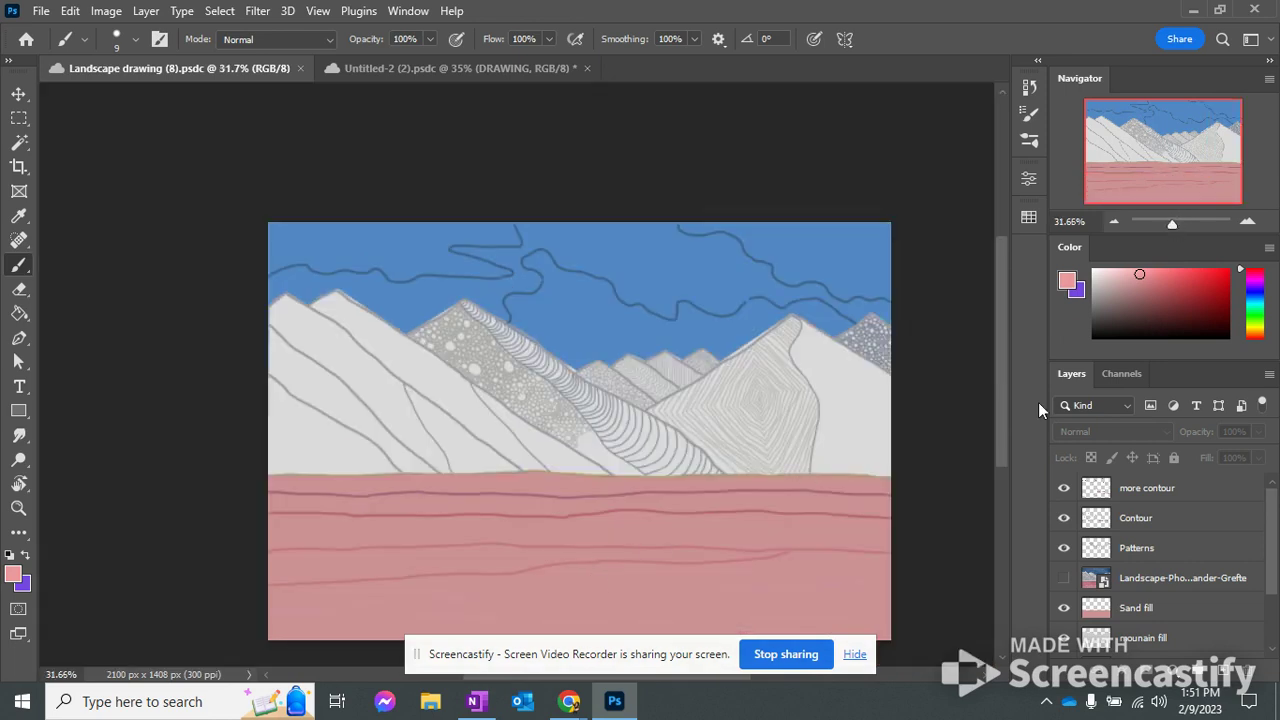
drag(1170, 221, 1174, 224)
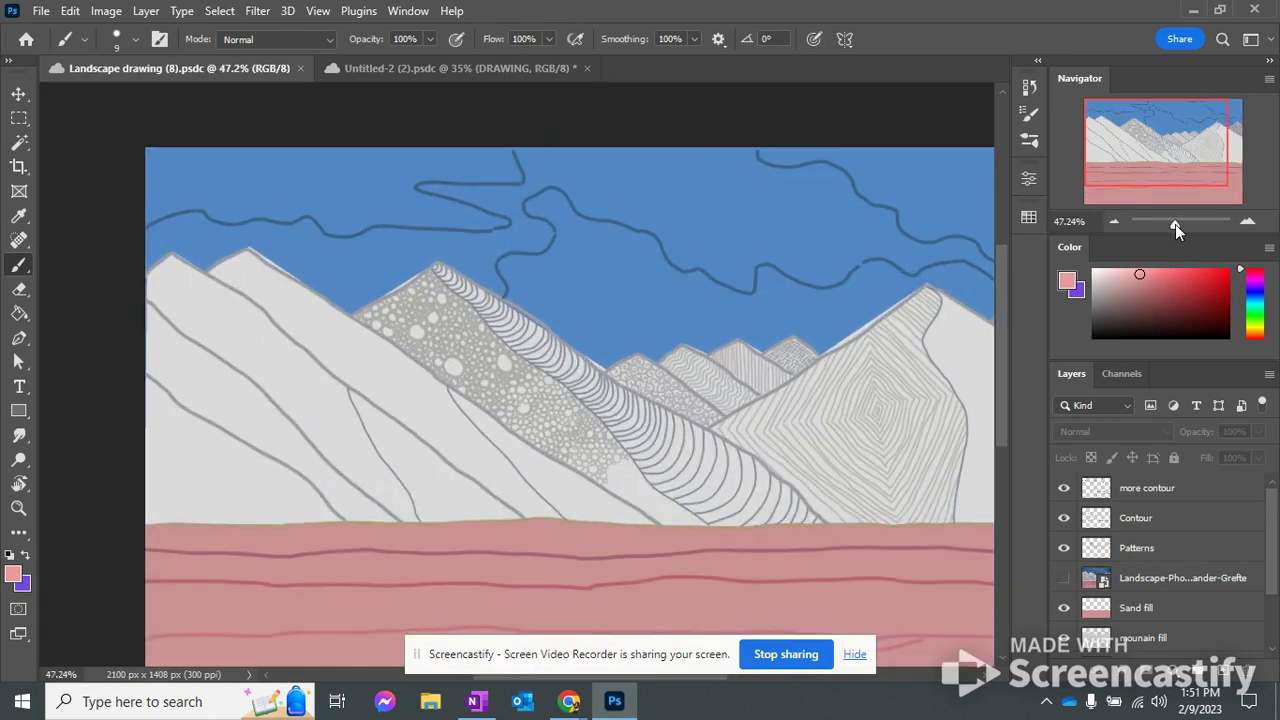
drag(1172, 150, 1185, 165)
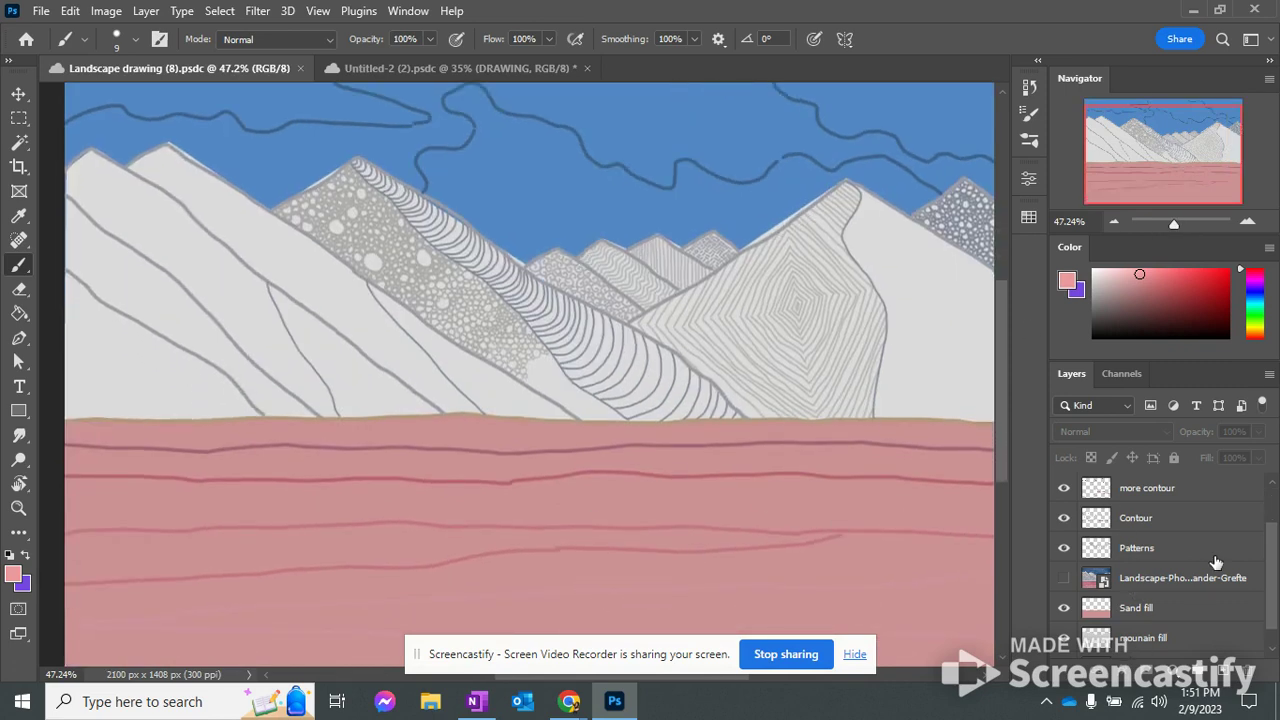
scroll(1140, 648, down, 2)
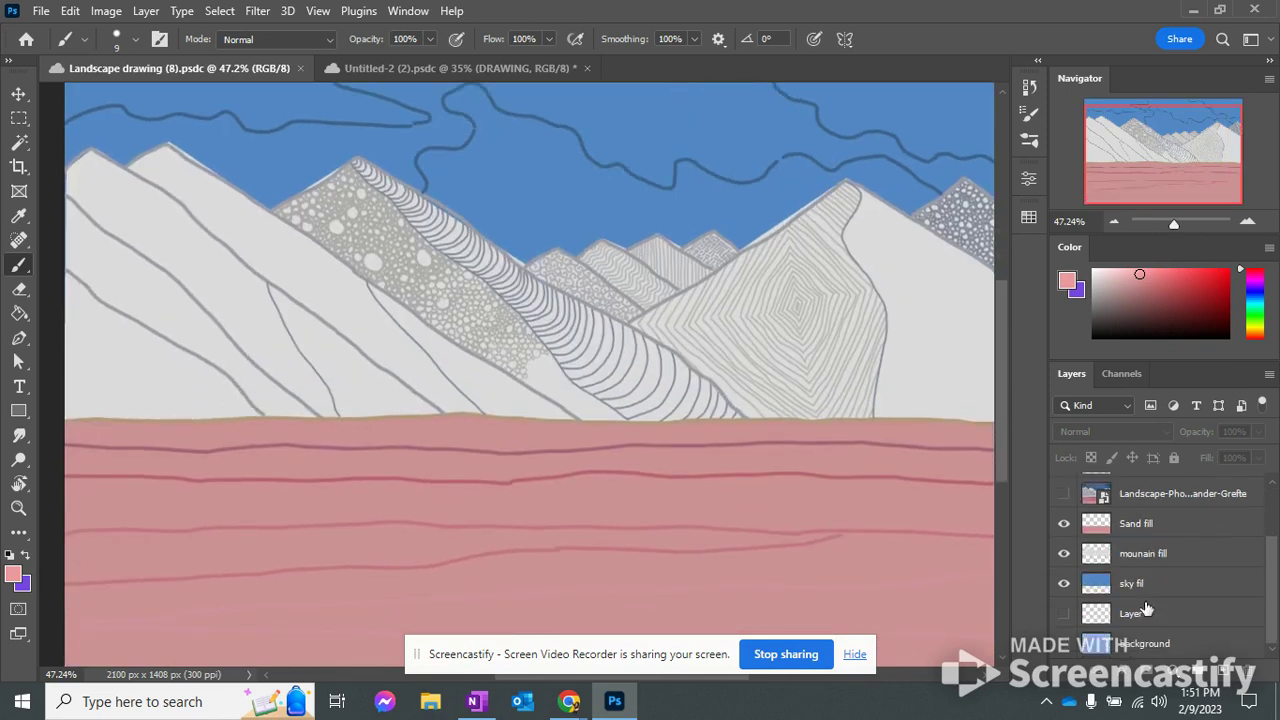
Step: Turn on Layer 1's visibility, then select Layer 1 and the Background layer
click(1065, 645)
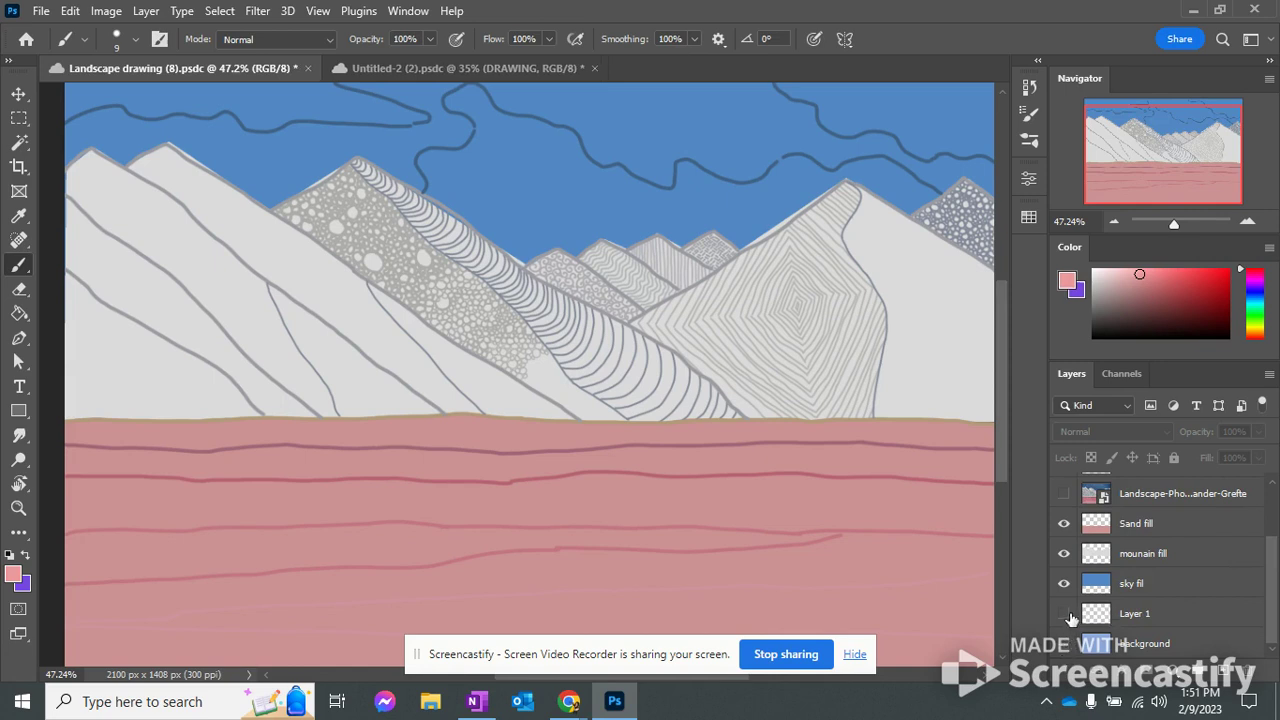
click(1064, 614)
click(1128, 622)
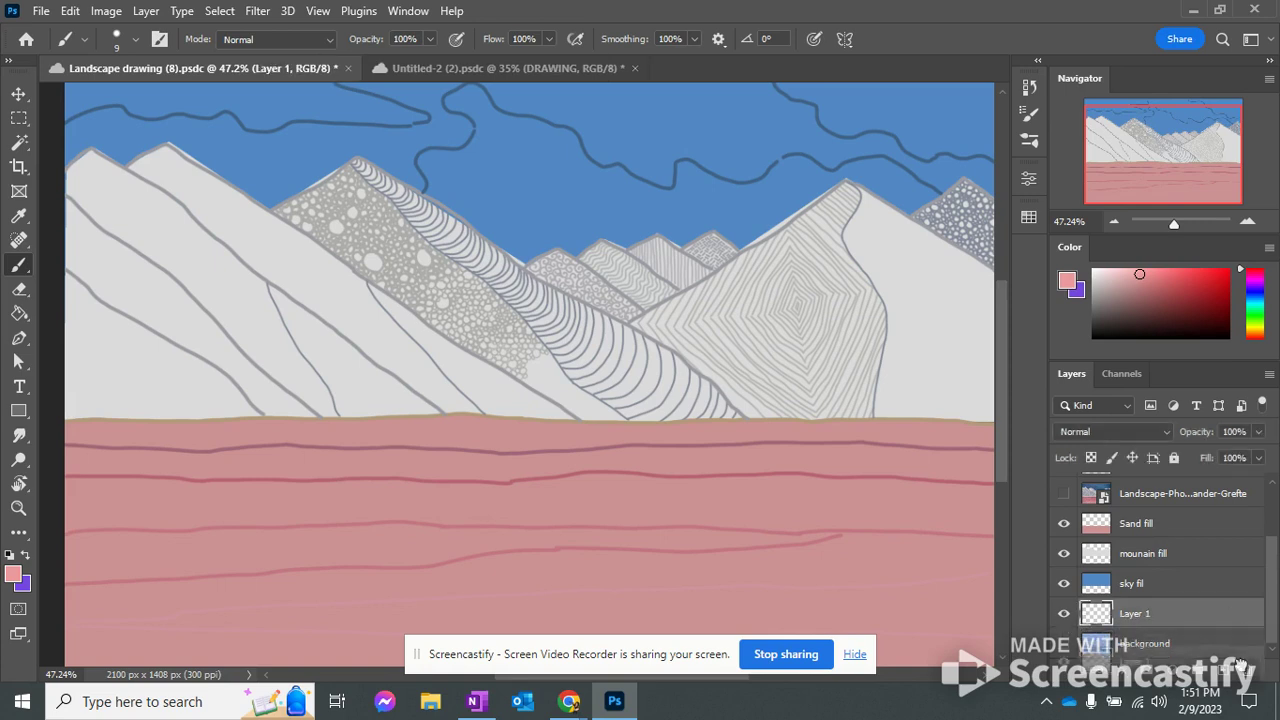
click(1238, 648)
scroll(1165, 587, up, 3)
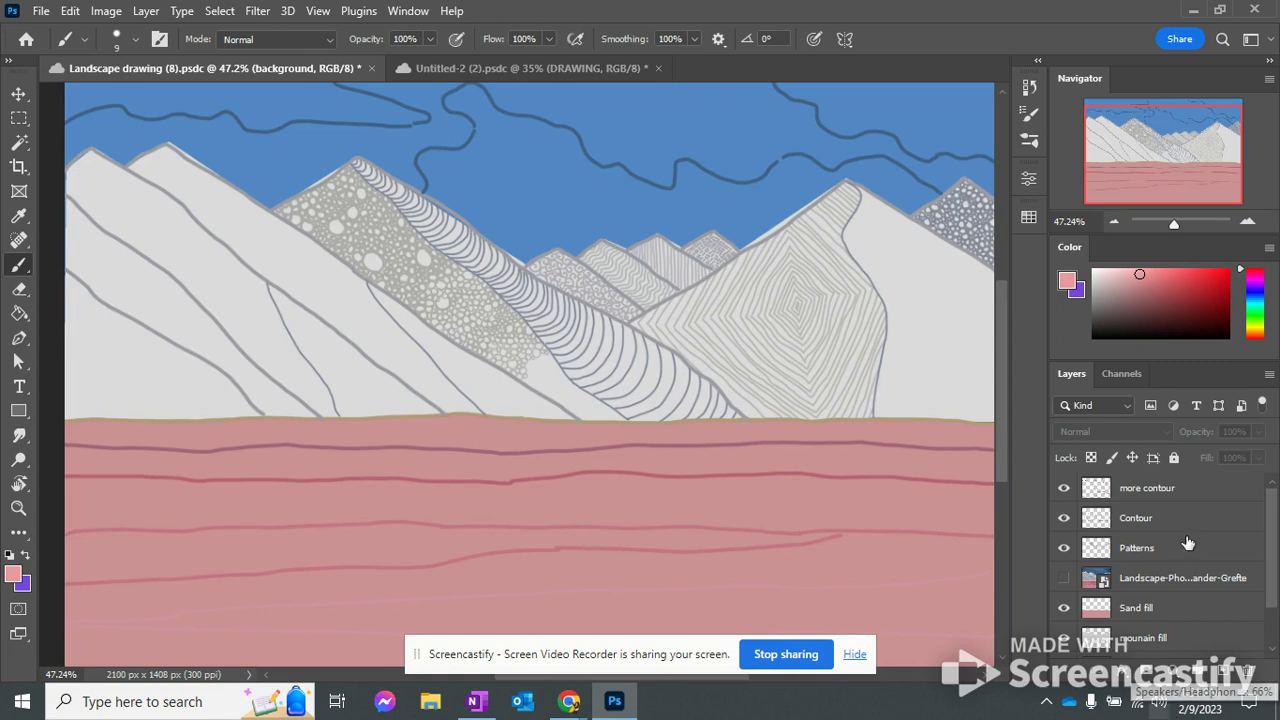
Step: Hide the more contour, Patterns, Sand fill, mountain fill and sky fill layers, leaving the light blue background
click(1172, 216)
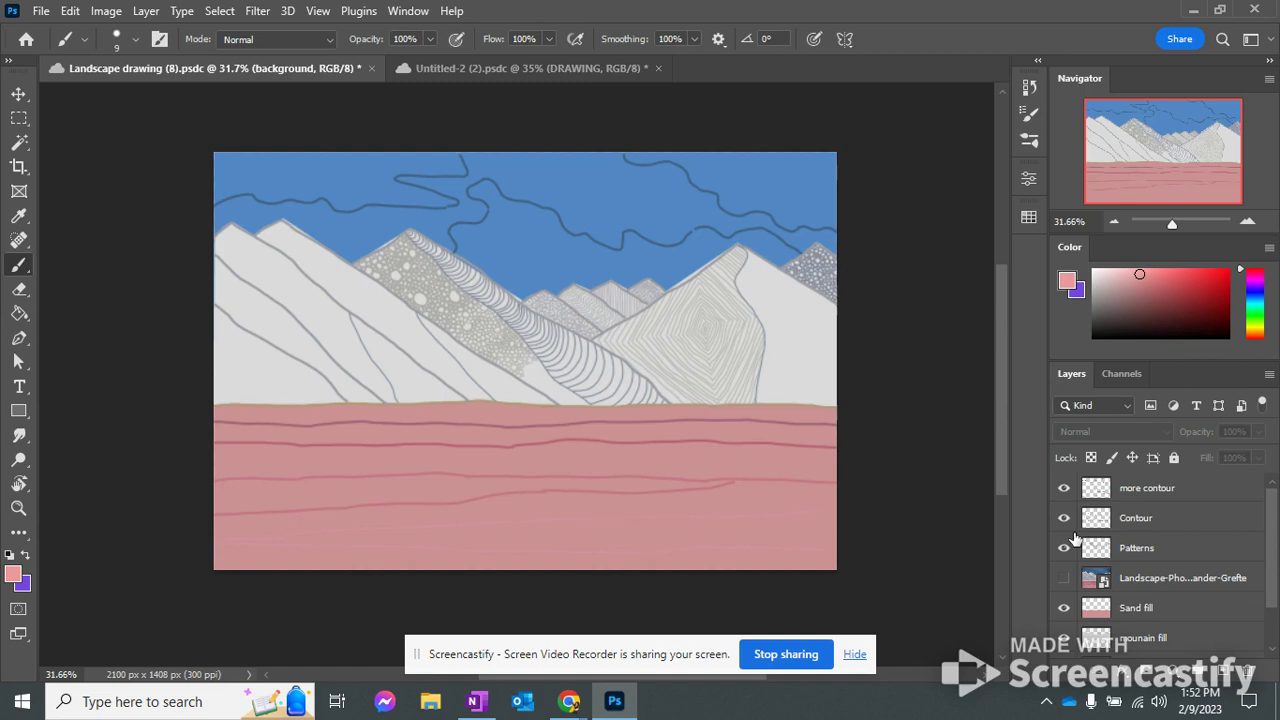
click(1063, 487)
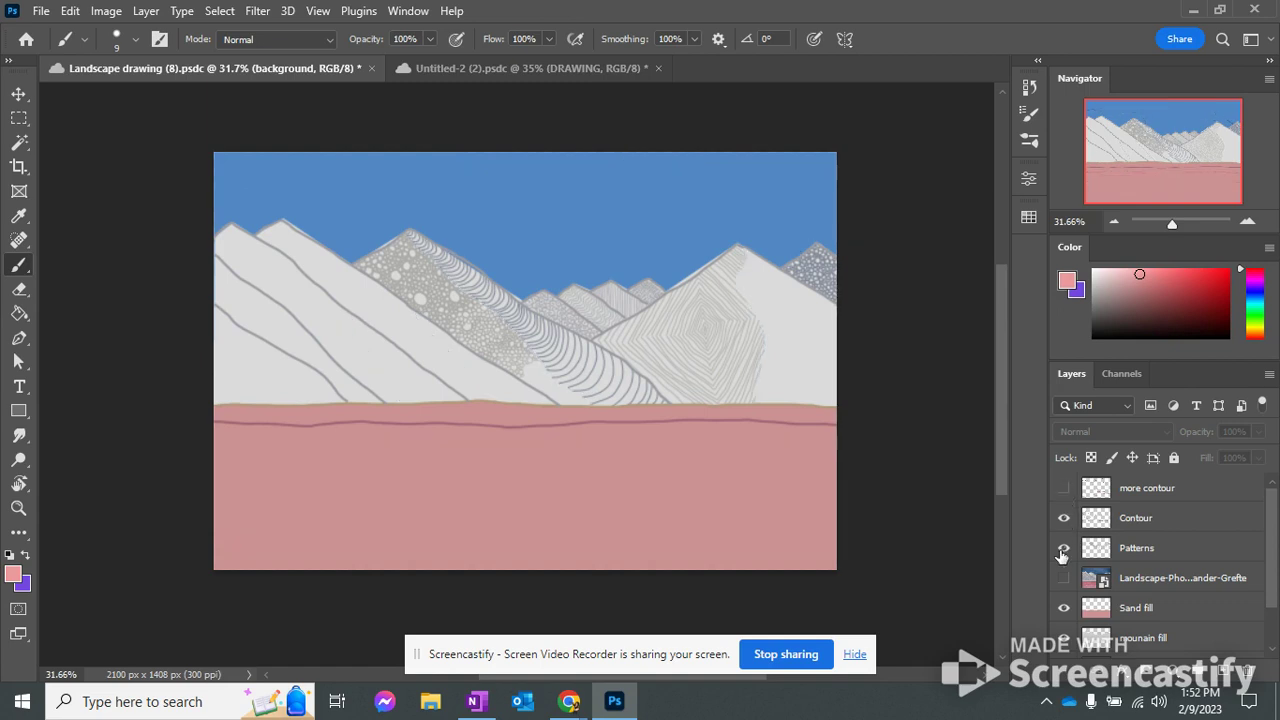
click(1063, 547)
click(1063, 607)
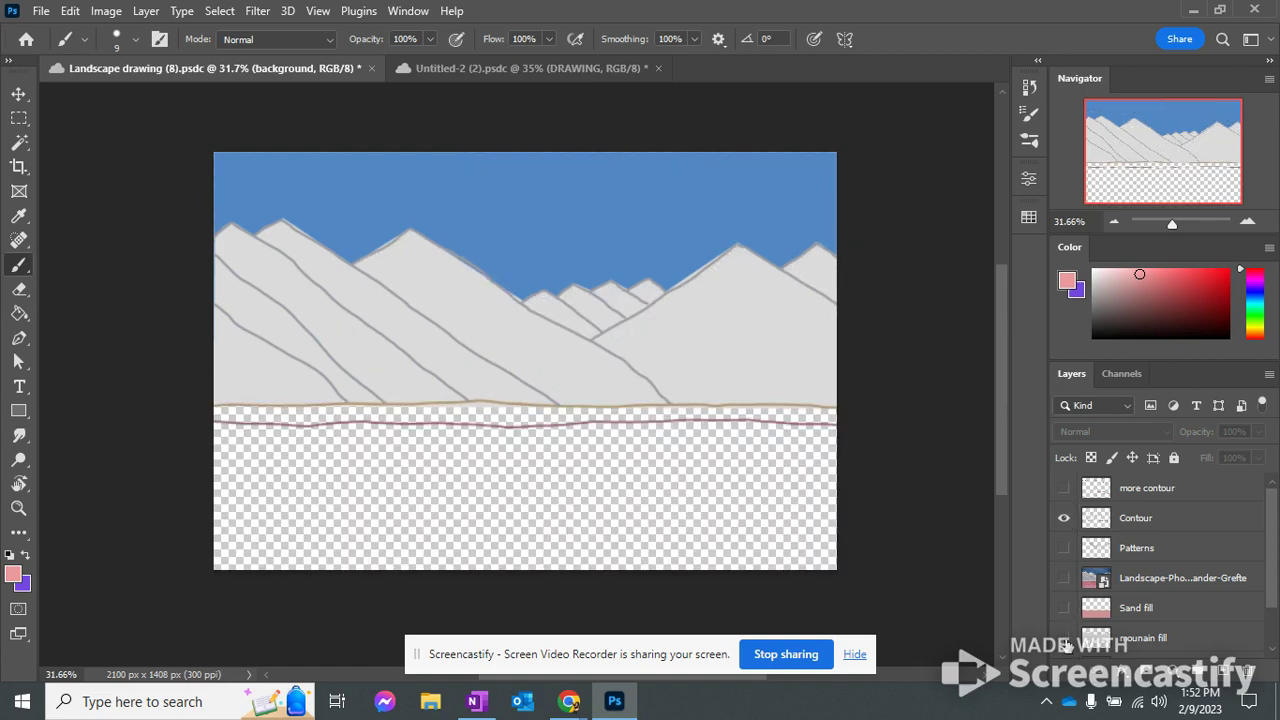
click(1063, 637)
scroll(1068, 630, down, 1)
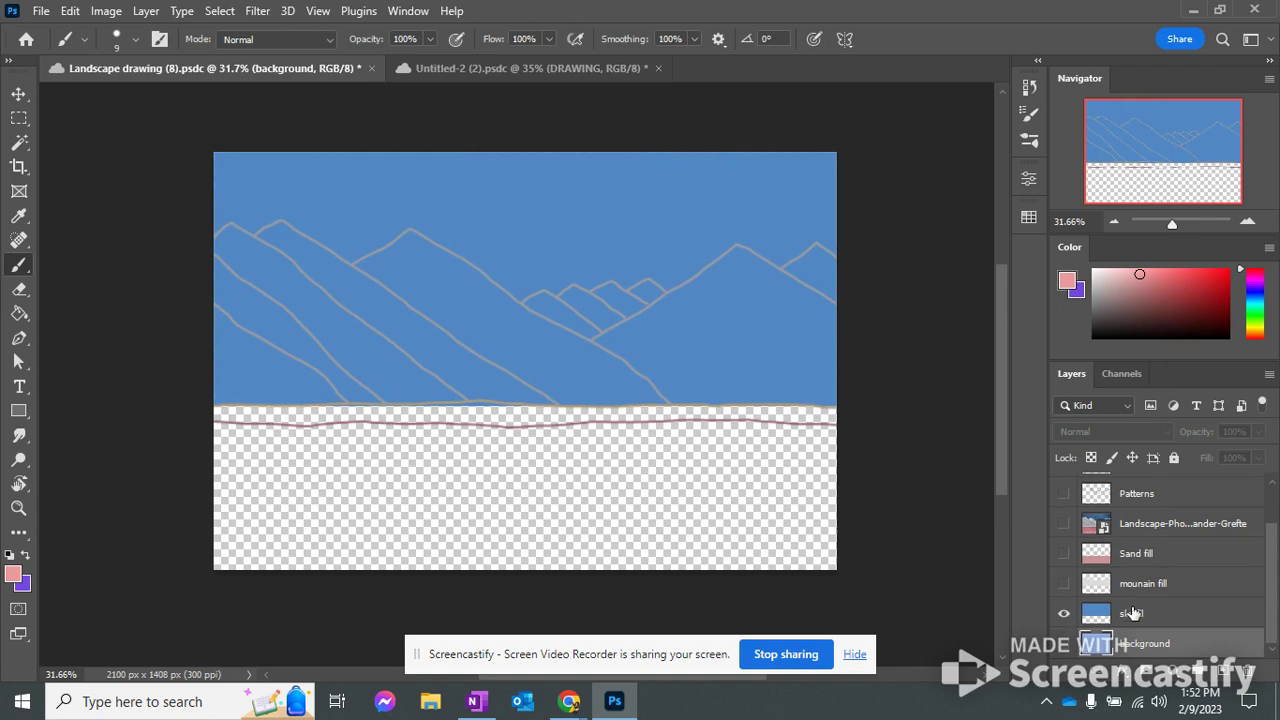
click(1063, 613)
click(1063, 644)
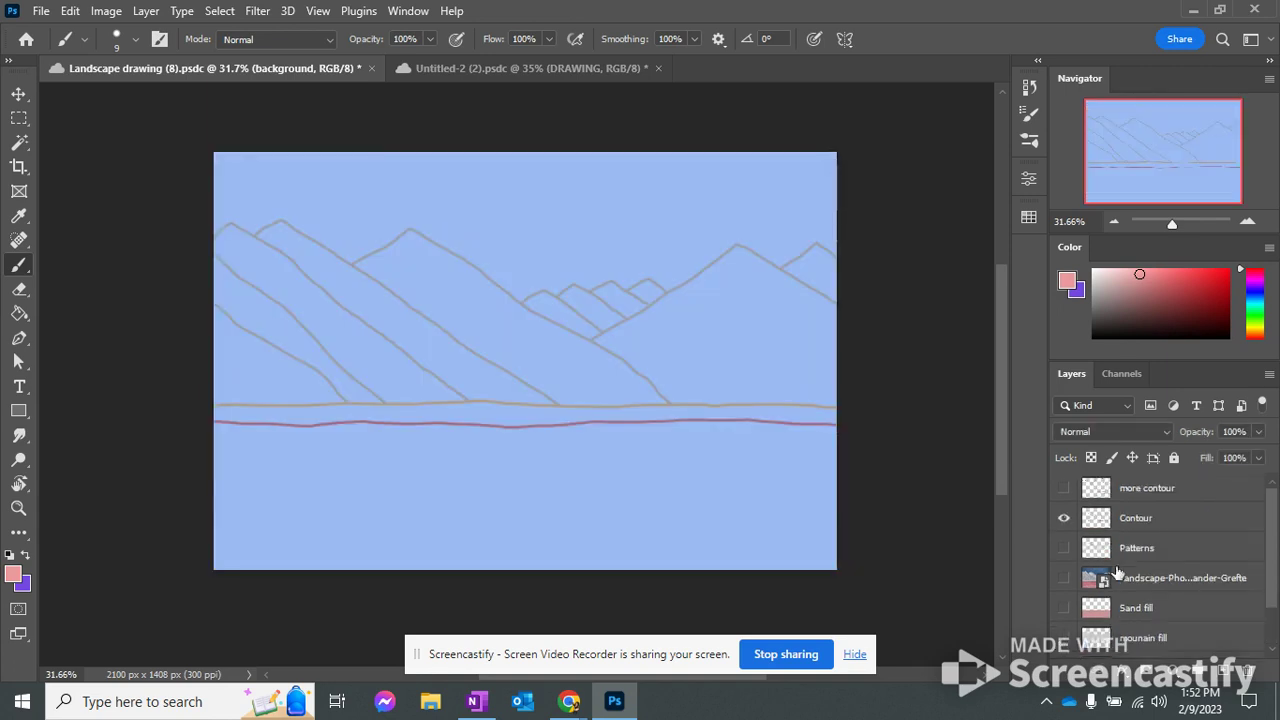
scroll(1117, 574, up, 1)
Step: Recheck the Contour and more contour outlines, then show the Landscape-Photo reference layer
click(1063, 518)
click(1063, 518)
scroll(1115, 551, down, 2)
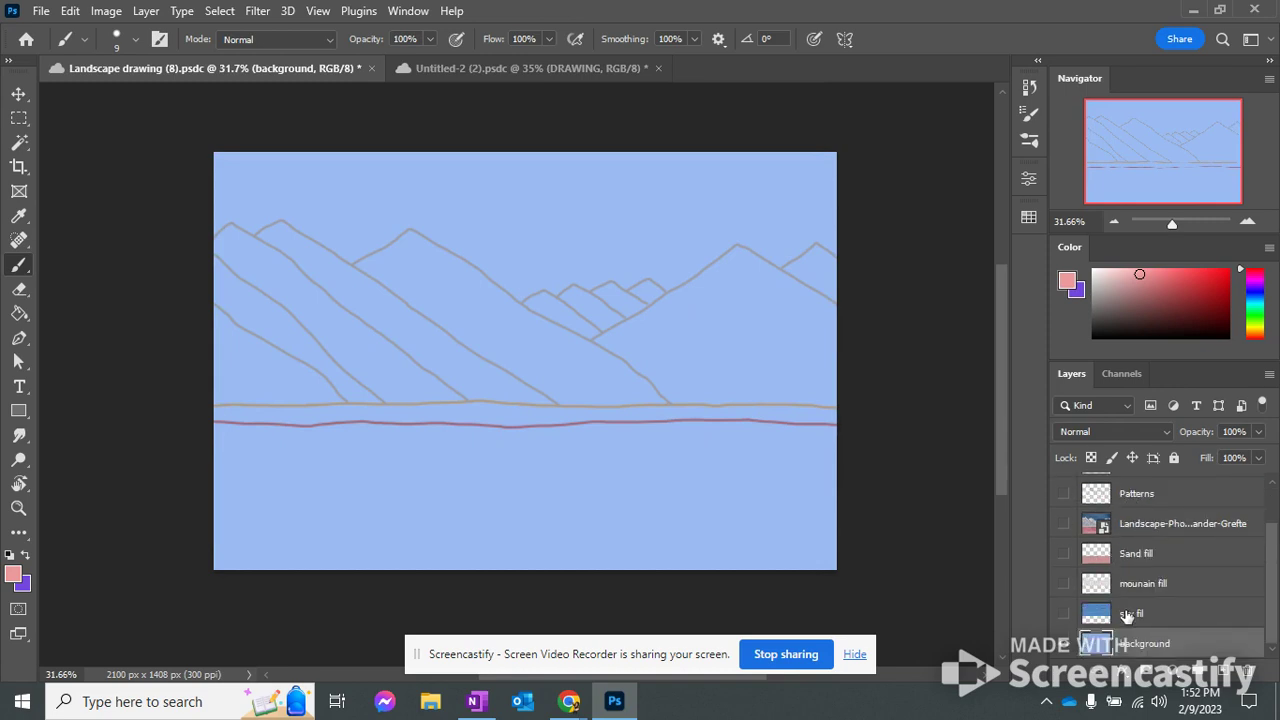
scroll(1127, 615, up, 2)
scroll(1163, 612, down, 2)
scroll(1117, 611, up, 2)
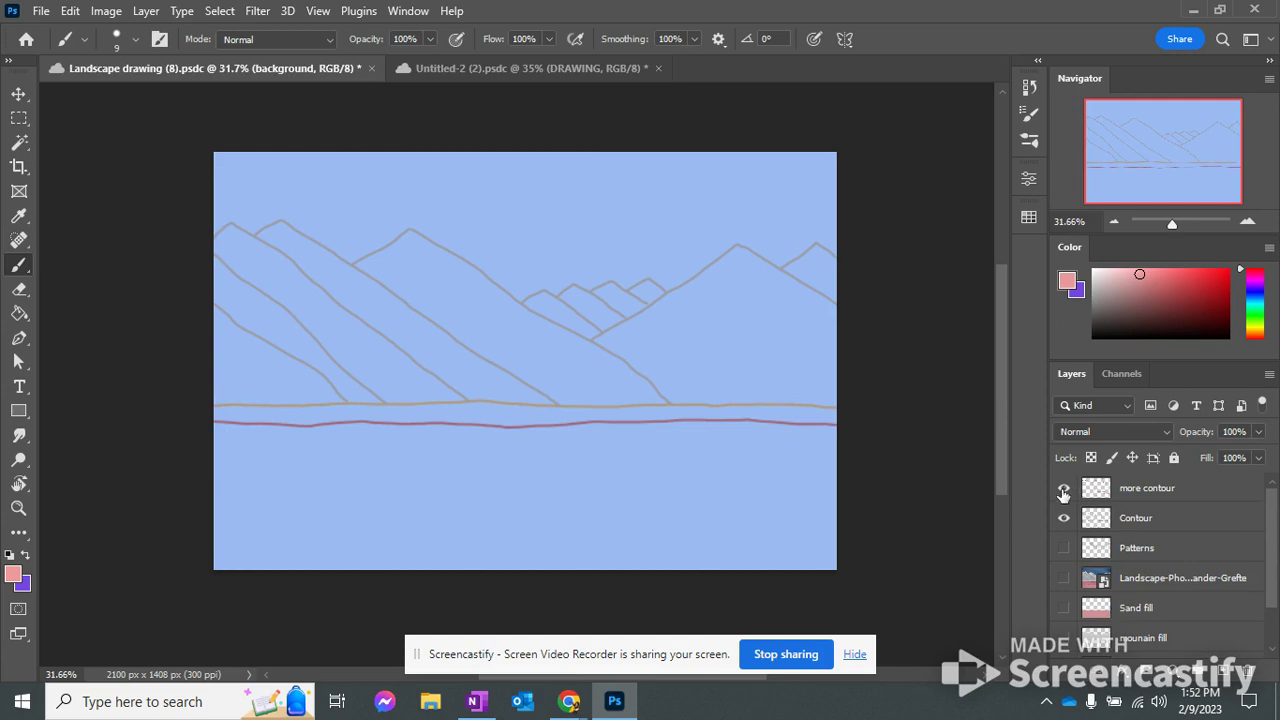
click(1063, 489)
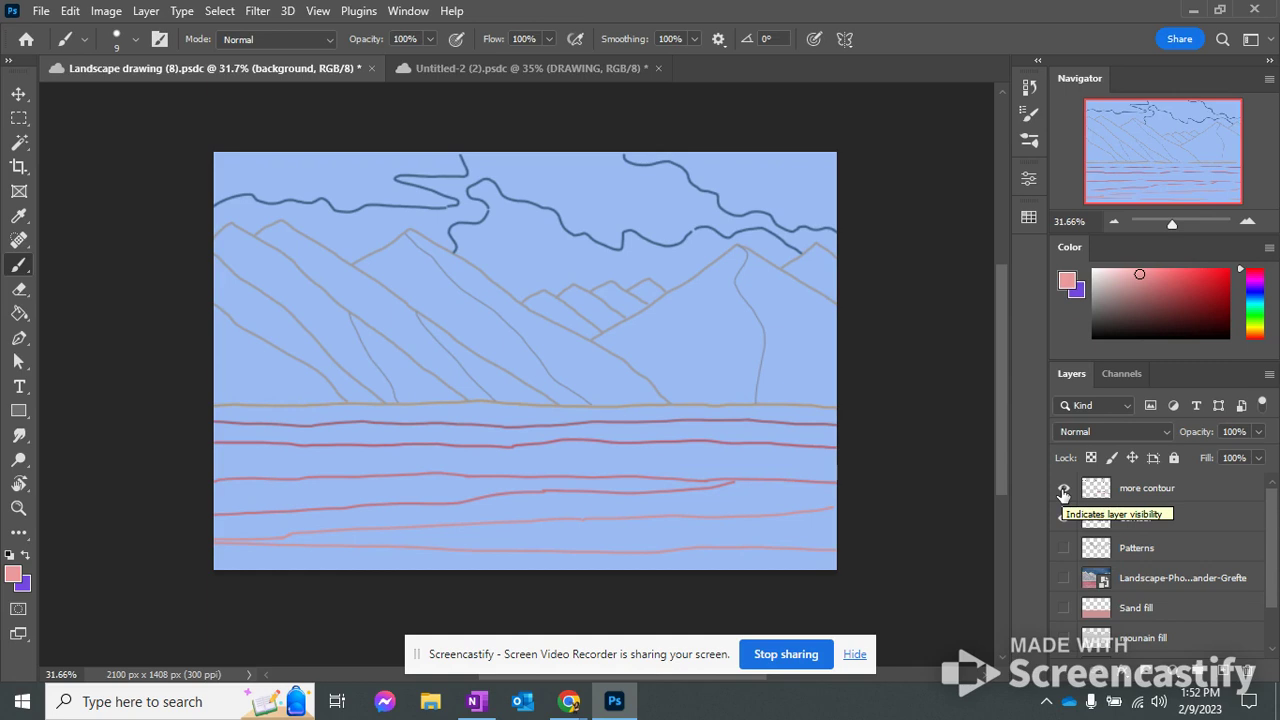
click(1063, 489)
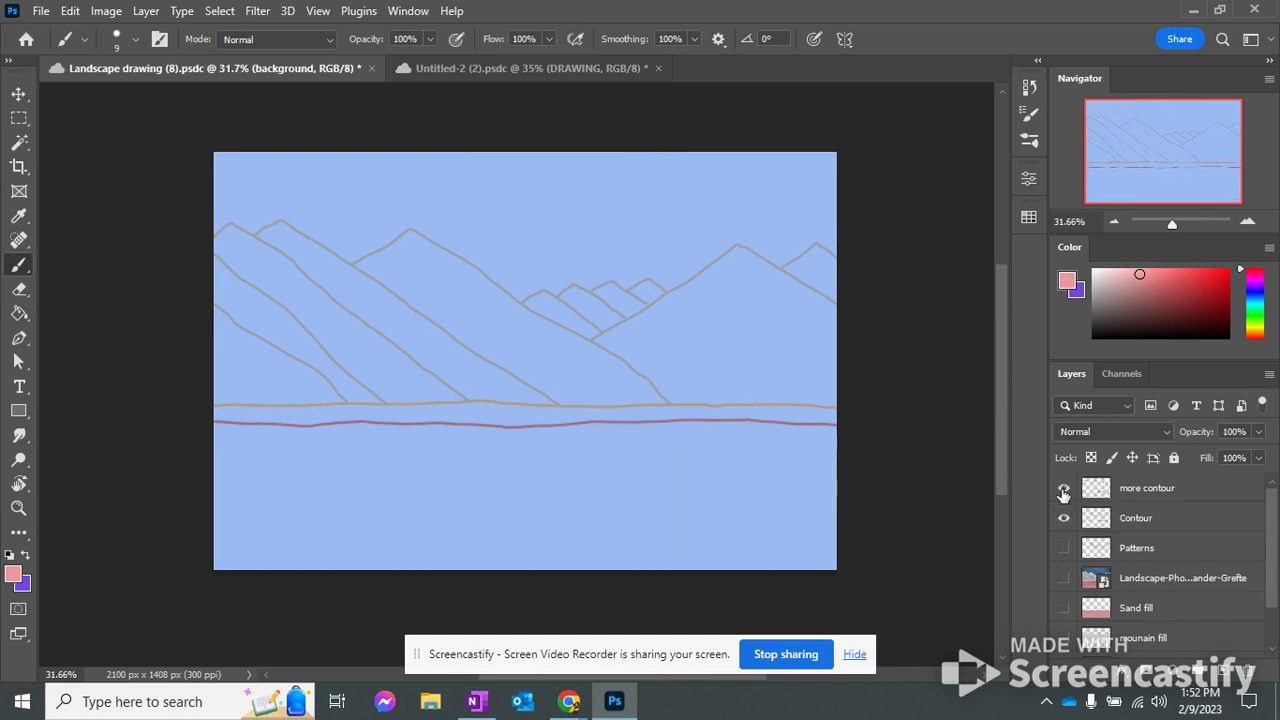
click(1063, 489)
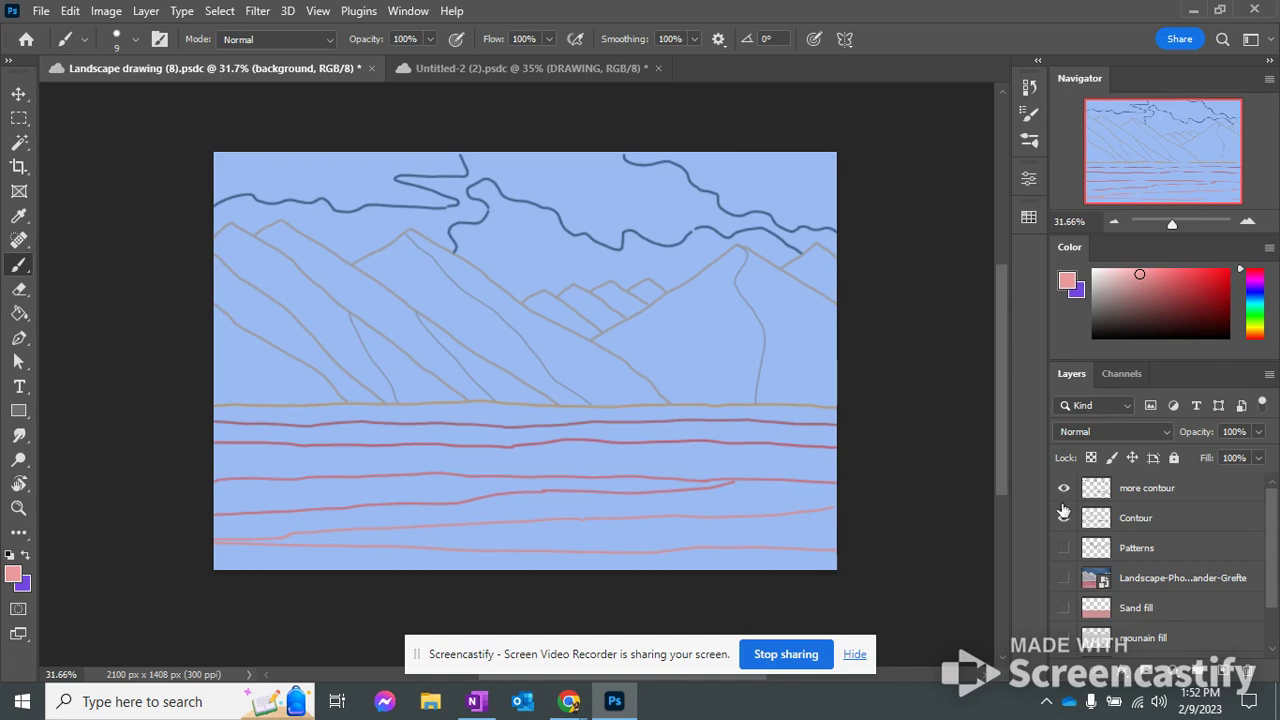
click(1064, 579)
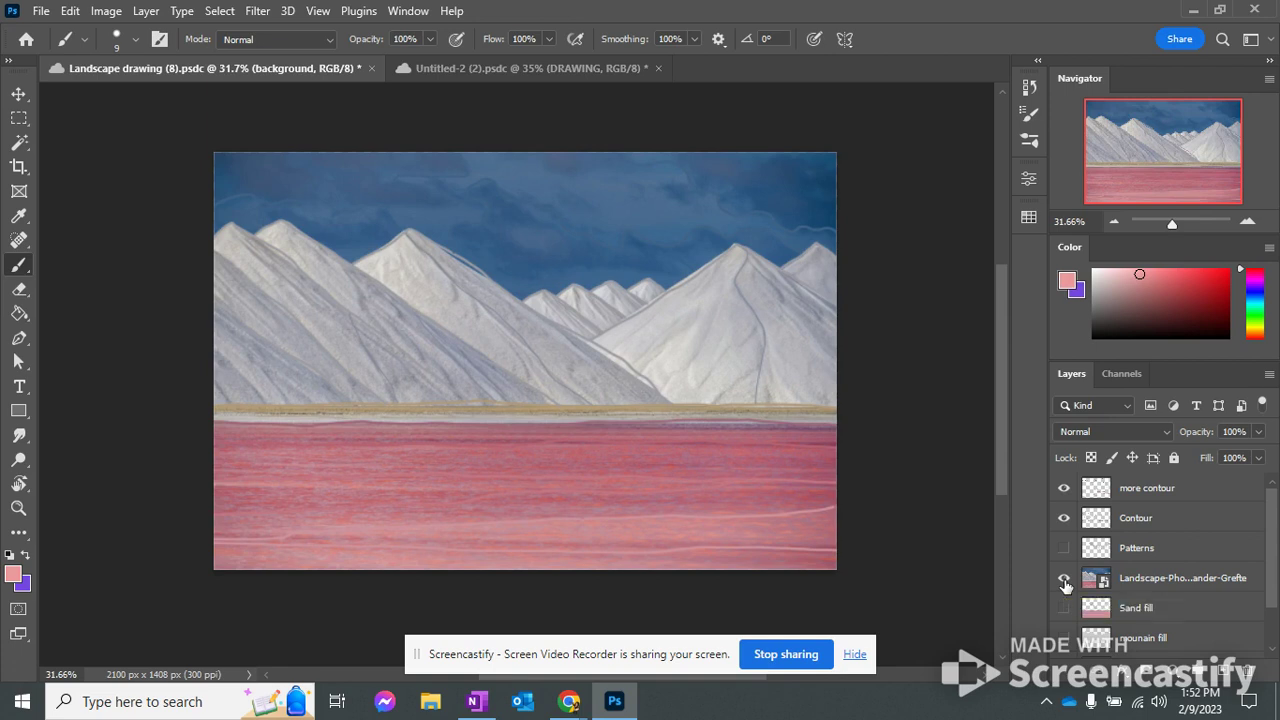
Step: Compare by toggling the reference photo, leave it hidden, and turn on the Patterns layer
click(1064, 579)
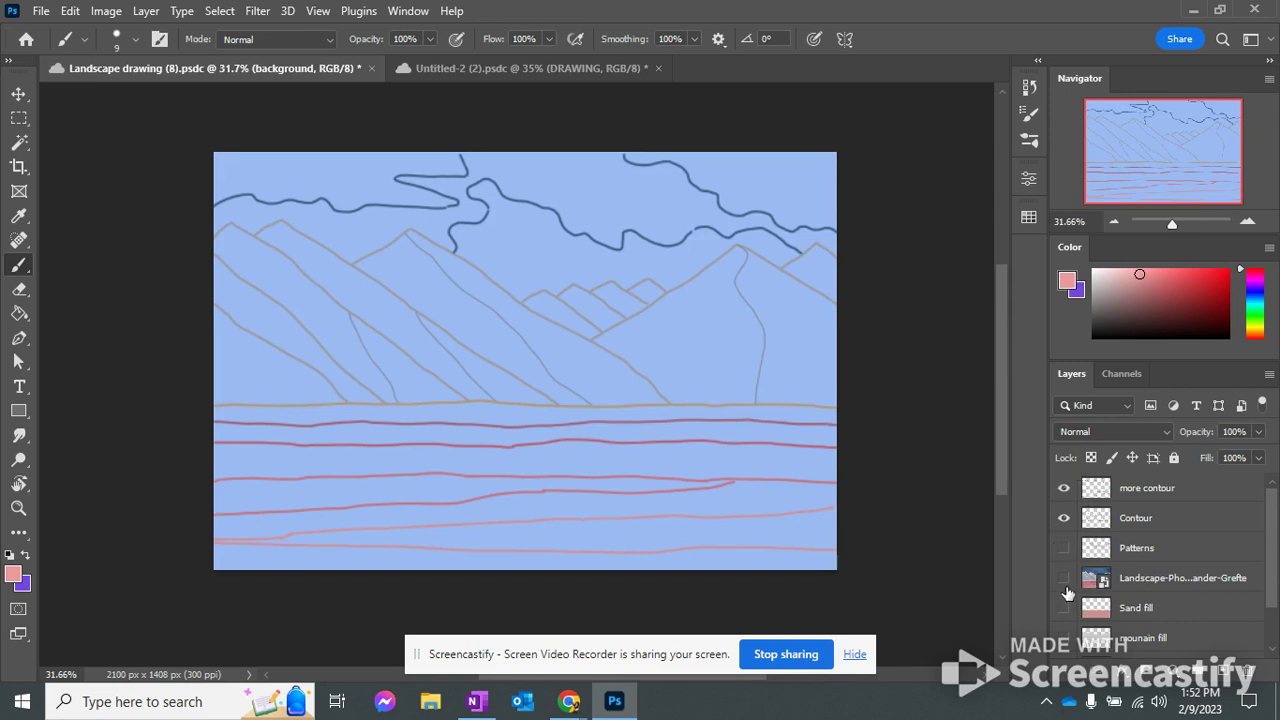
click(1064, 579)
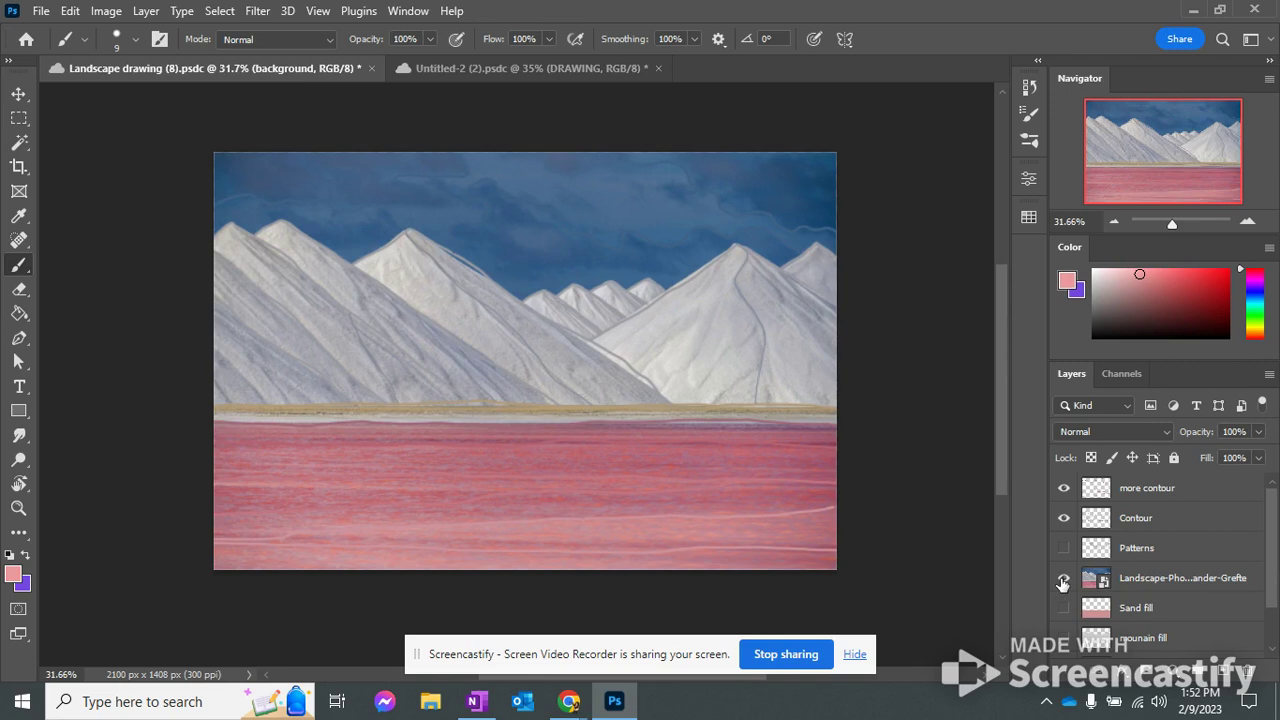
click(1064, 579)
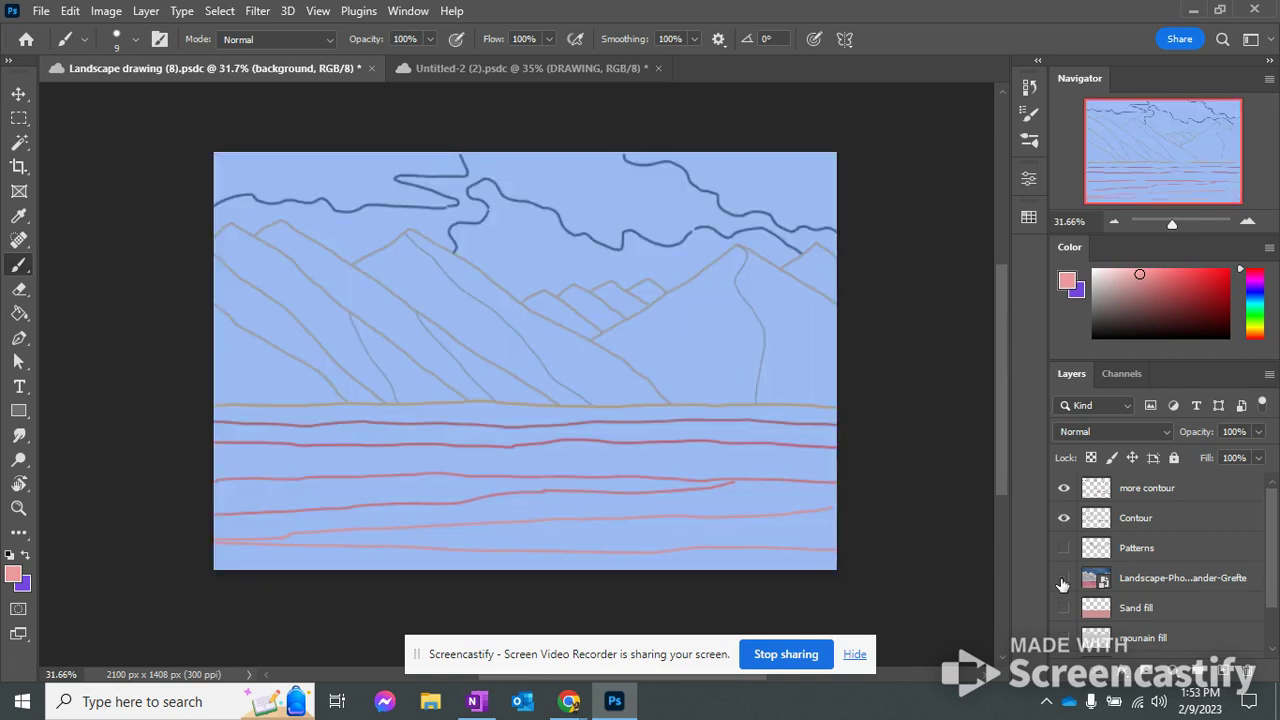
click(1064, 580)
click(1064, 580)
click(1062, 554)
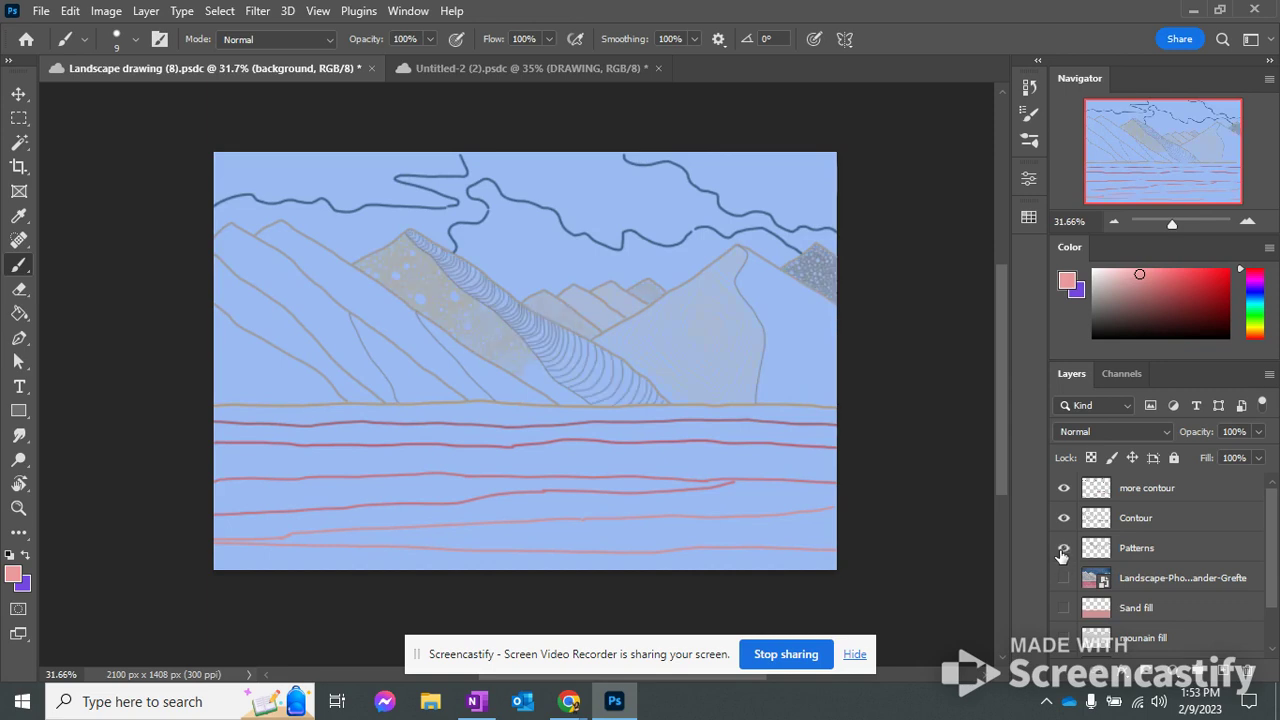
scroll(1116, 625, down, 2)
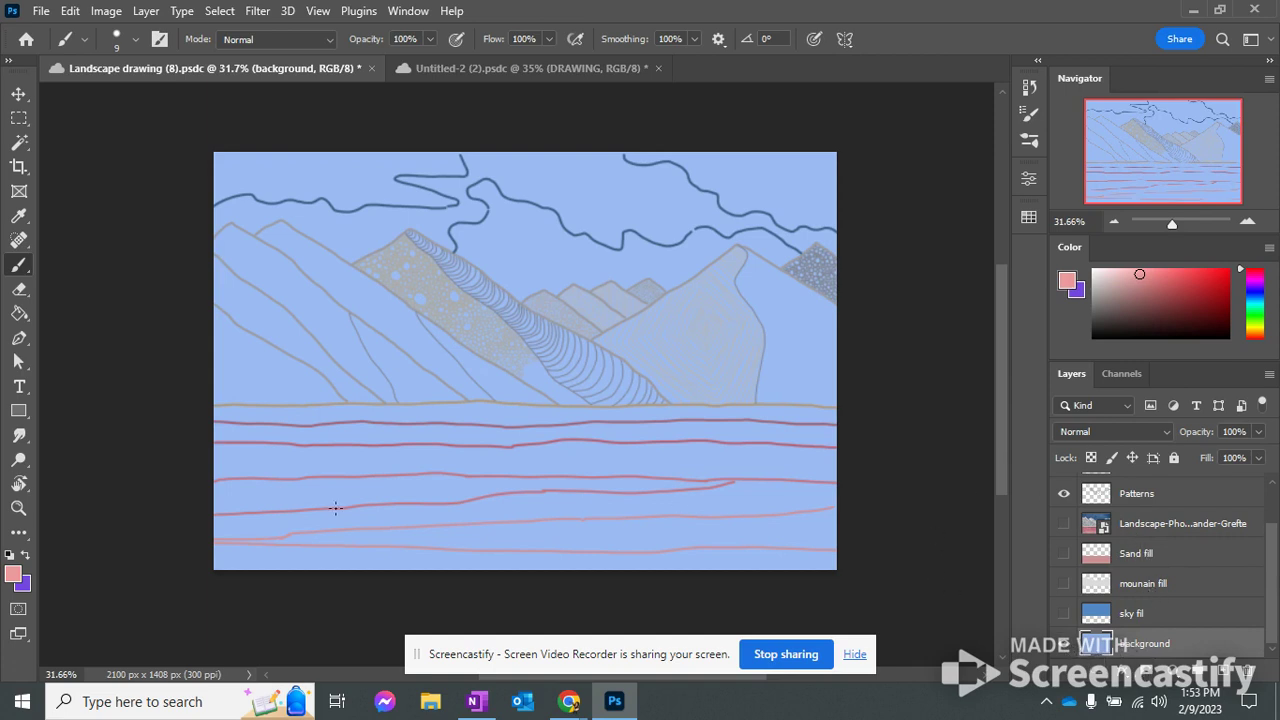
Step: Fill the light blue canvas background with white using the Paint Bucket
click(19, 315)
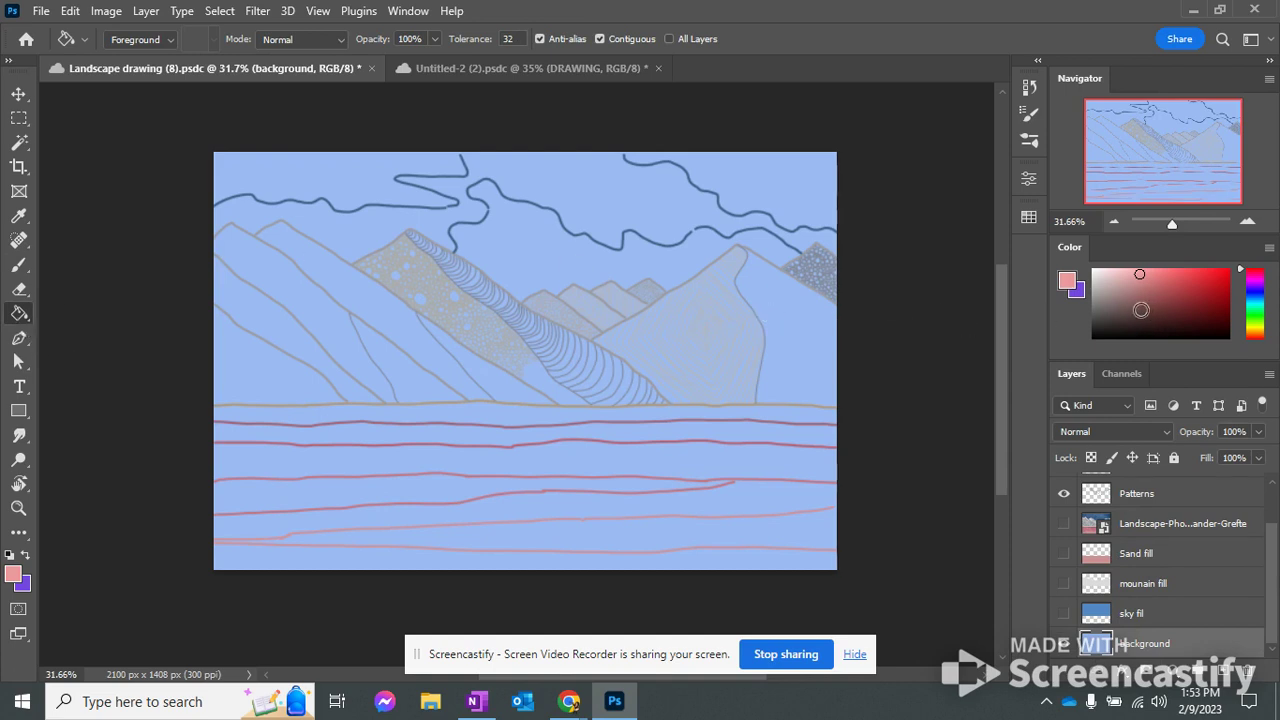
click(1094, 270)
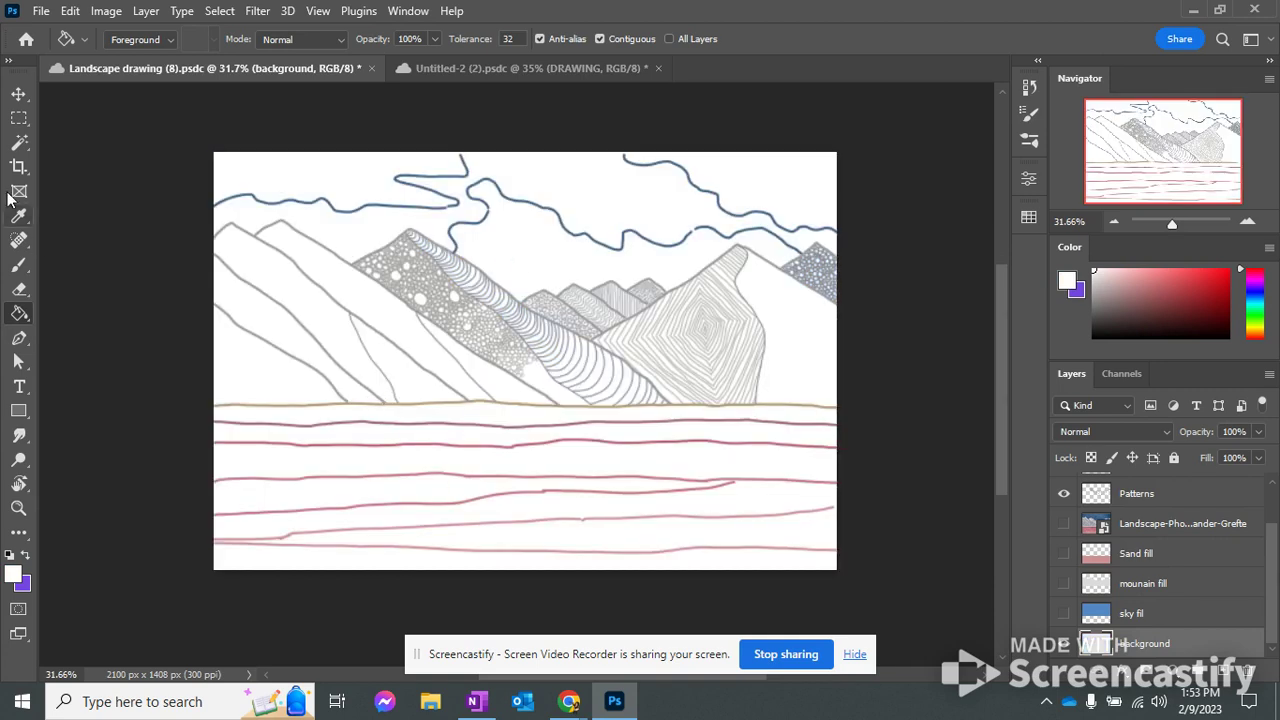
click(18, 96)
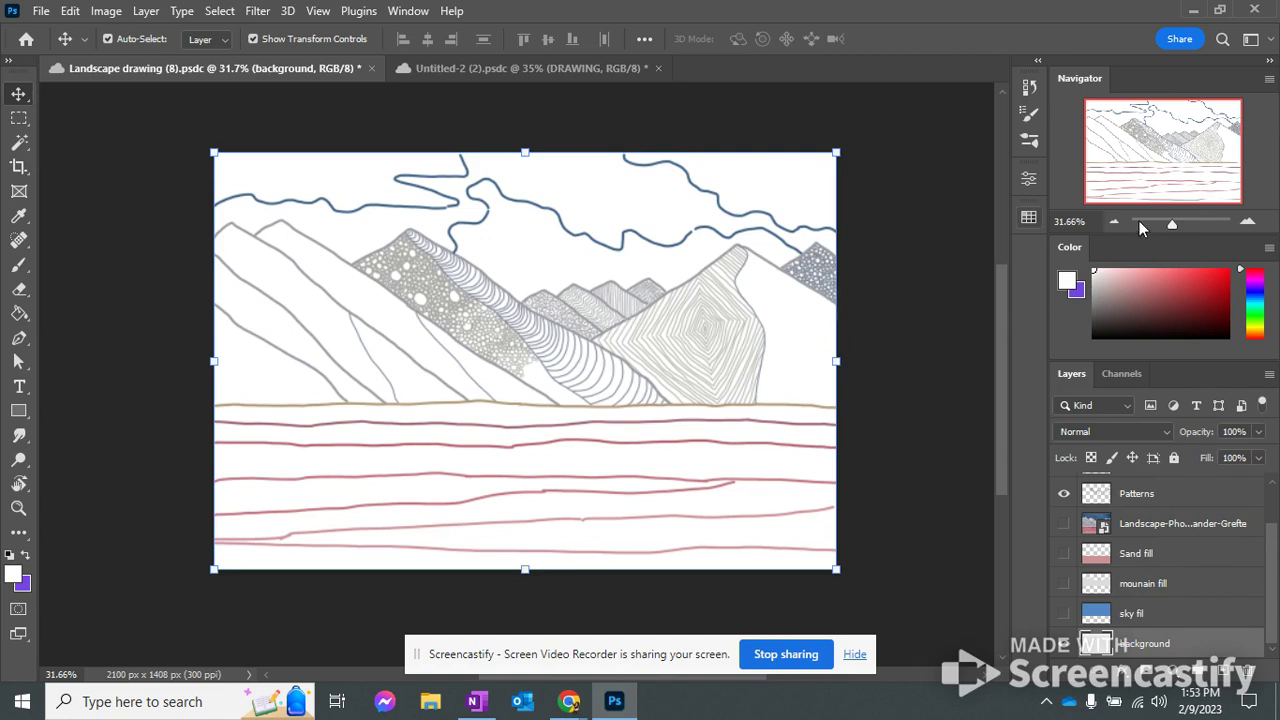
Step: Inspect the mountain patterns zoomed in, zoom back out, then show and select the mountain fill layer
drag(1172, 222, 1187, 223)
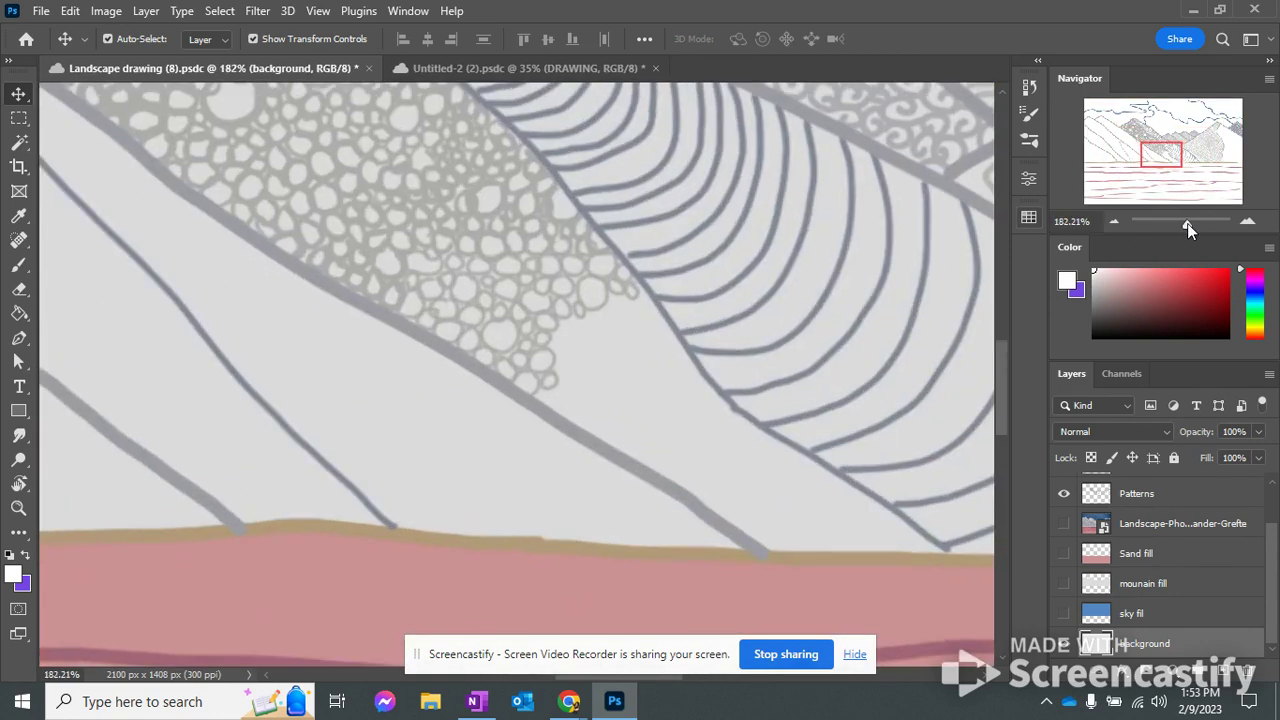
drag(1175, 178, 1179, 150)
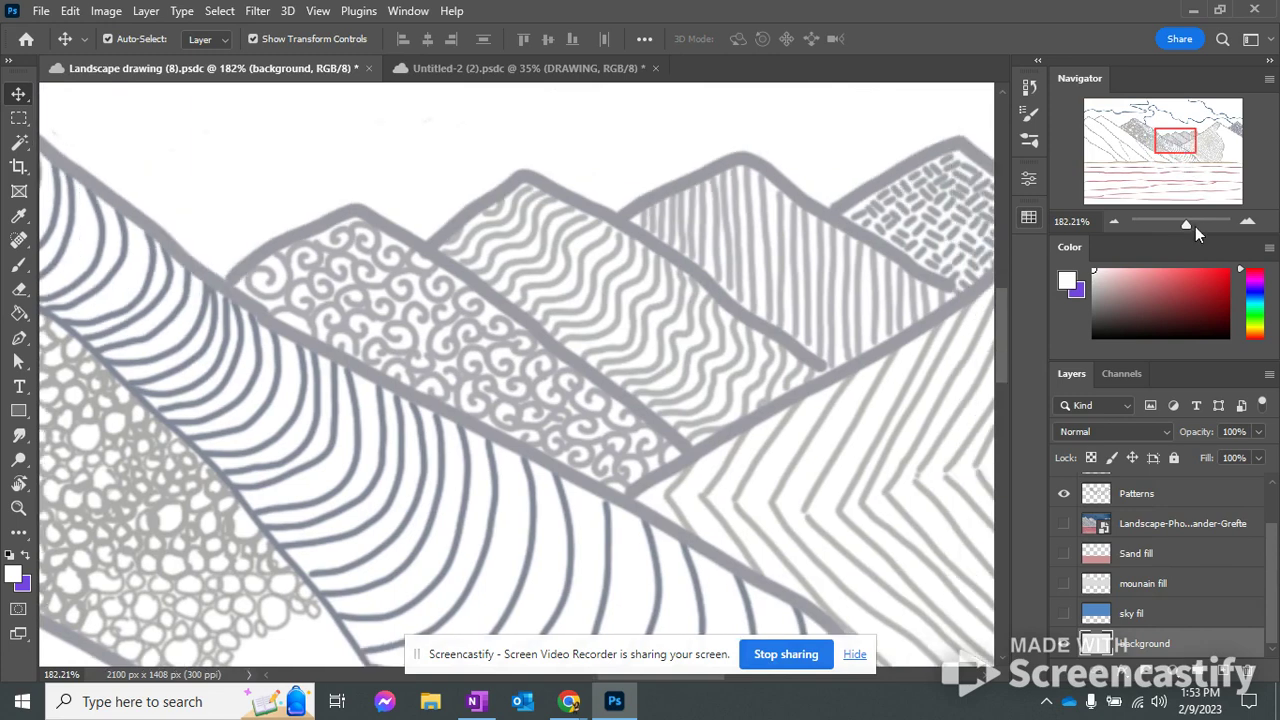
drag(1195, 226, 1173, 222)
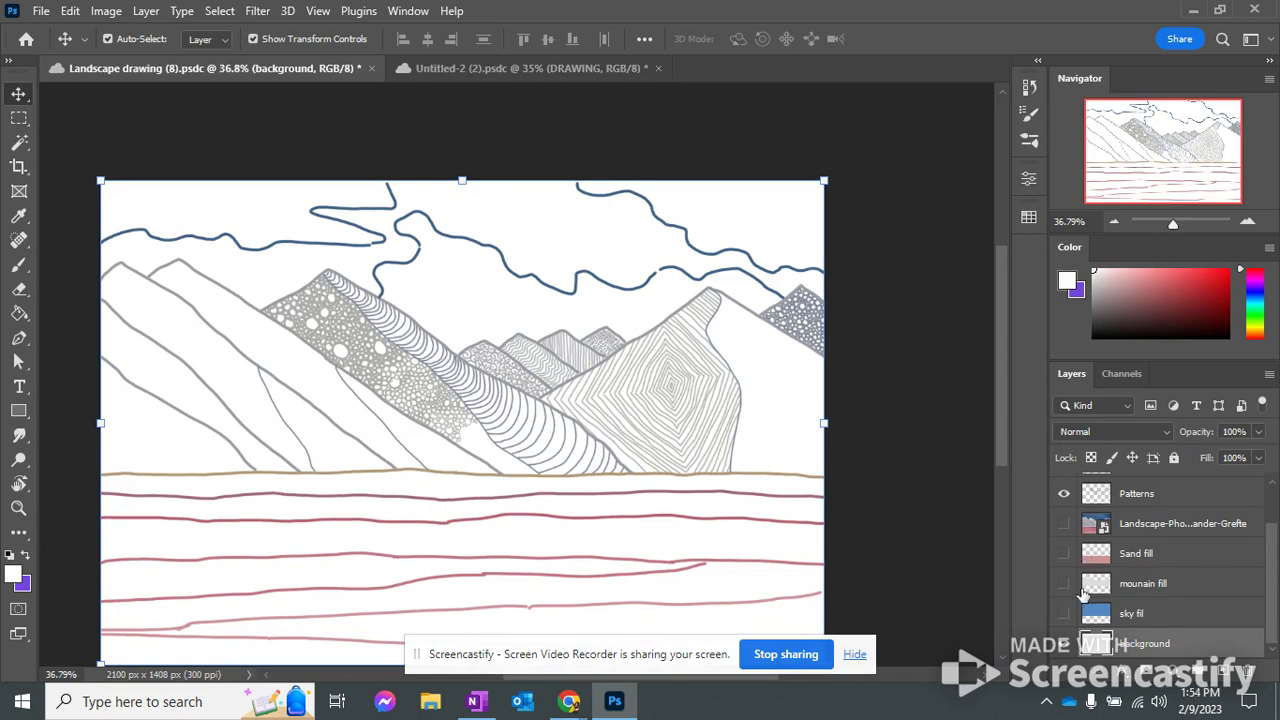
click(1064, 584)
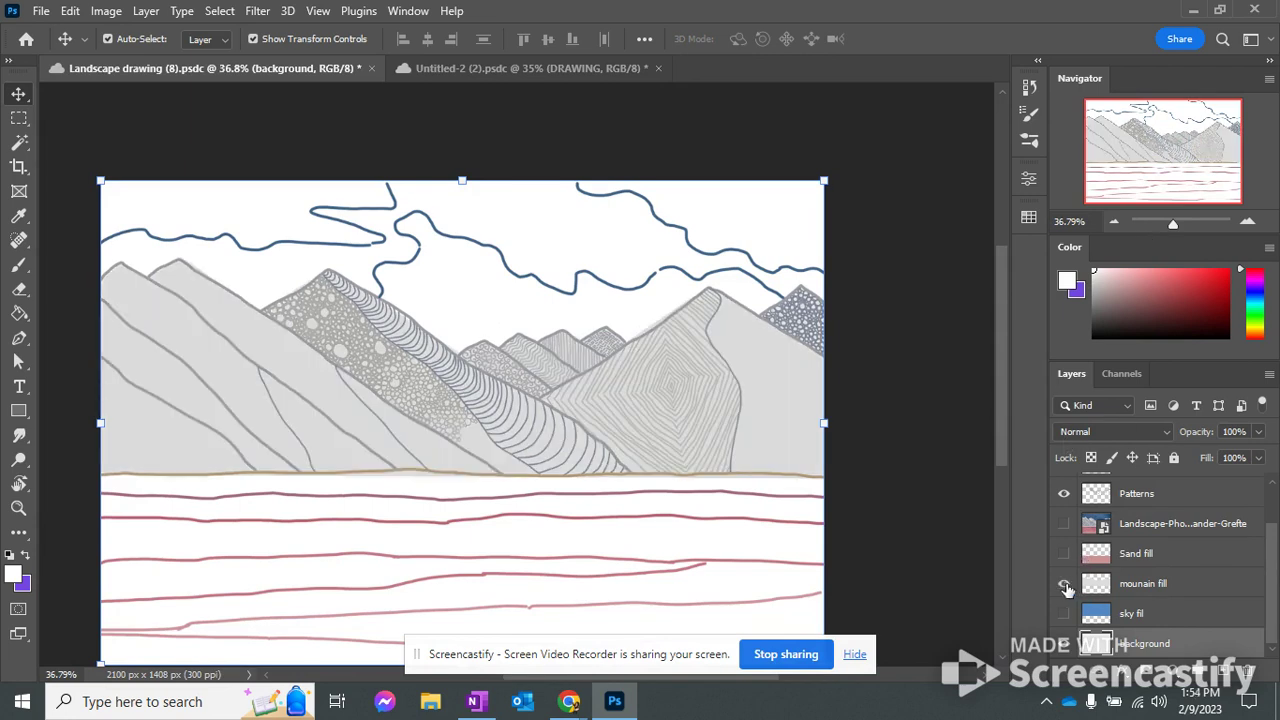
click(1131, 583)
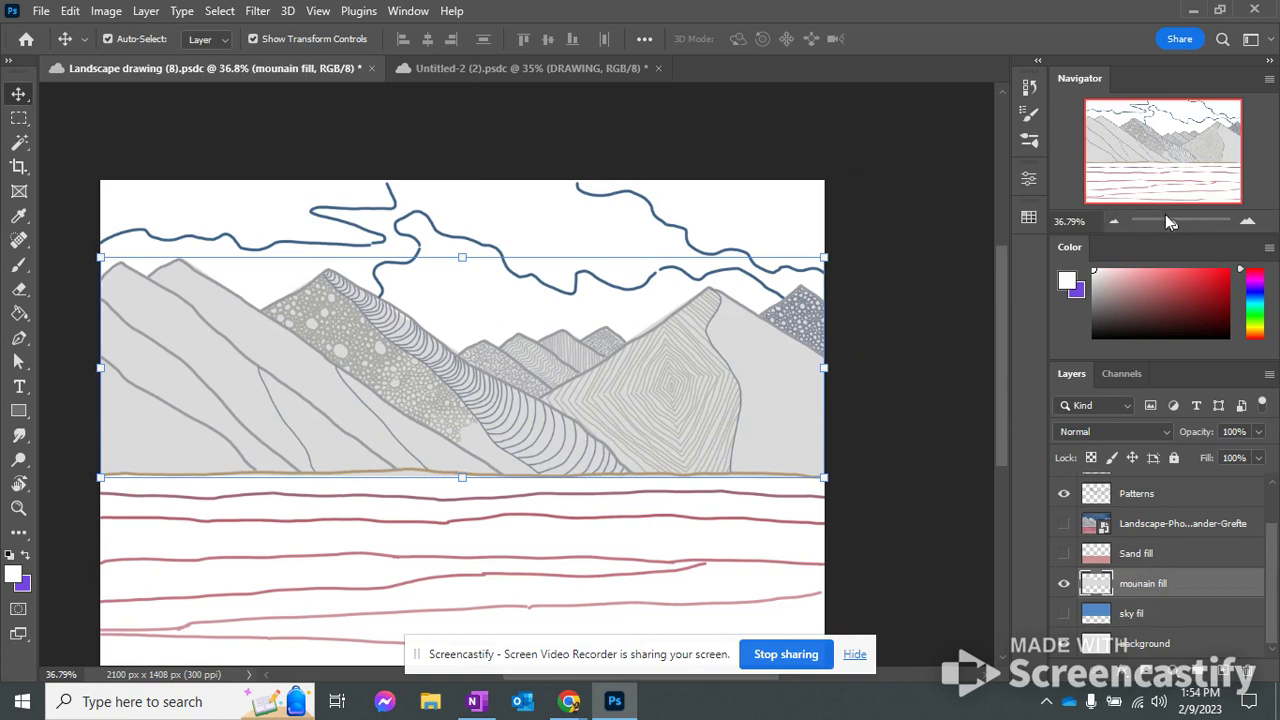
Step: Show the Sand fill and sky fill layers and stack the mountain fill above both
click(1064, 553)
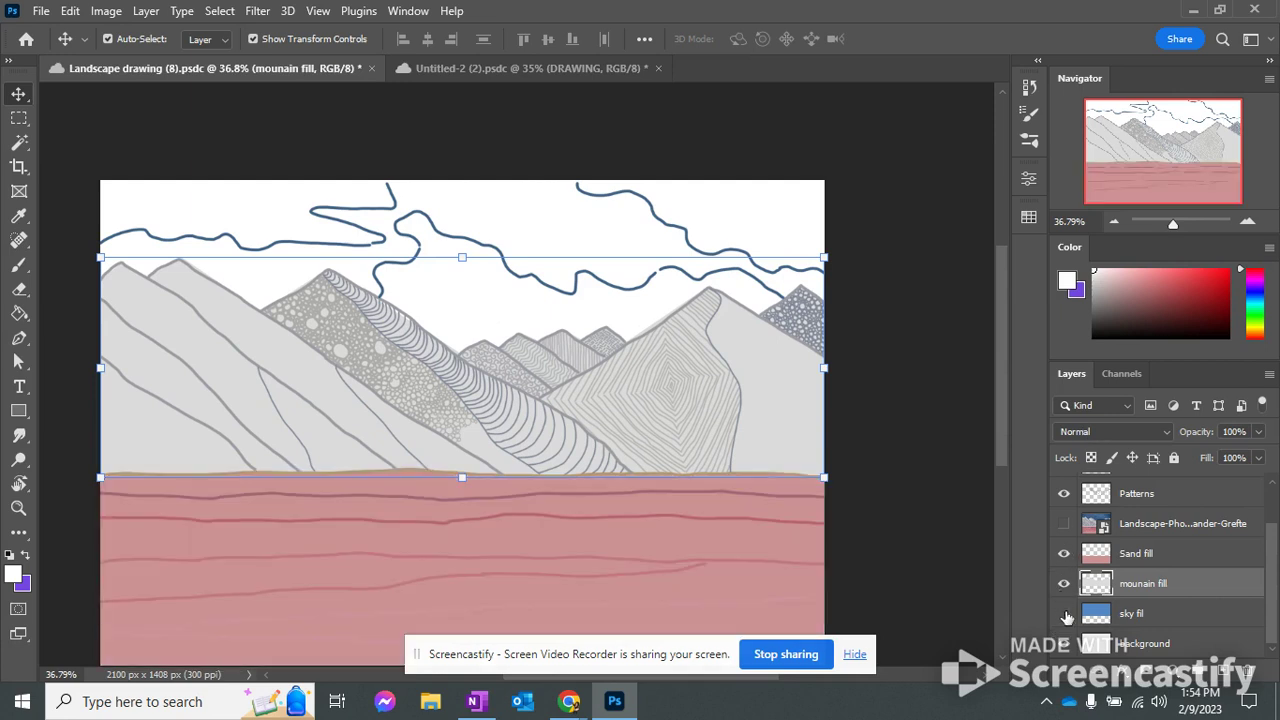
click(1064, 613)
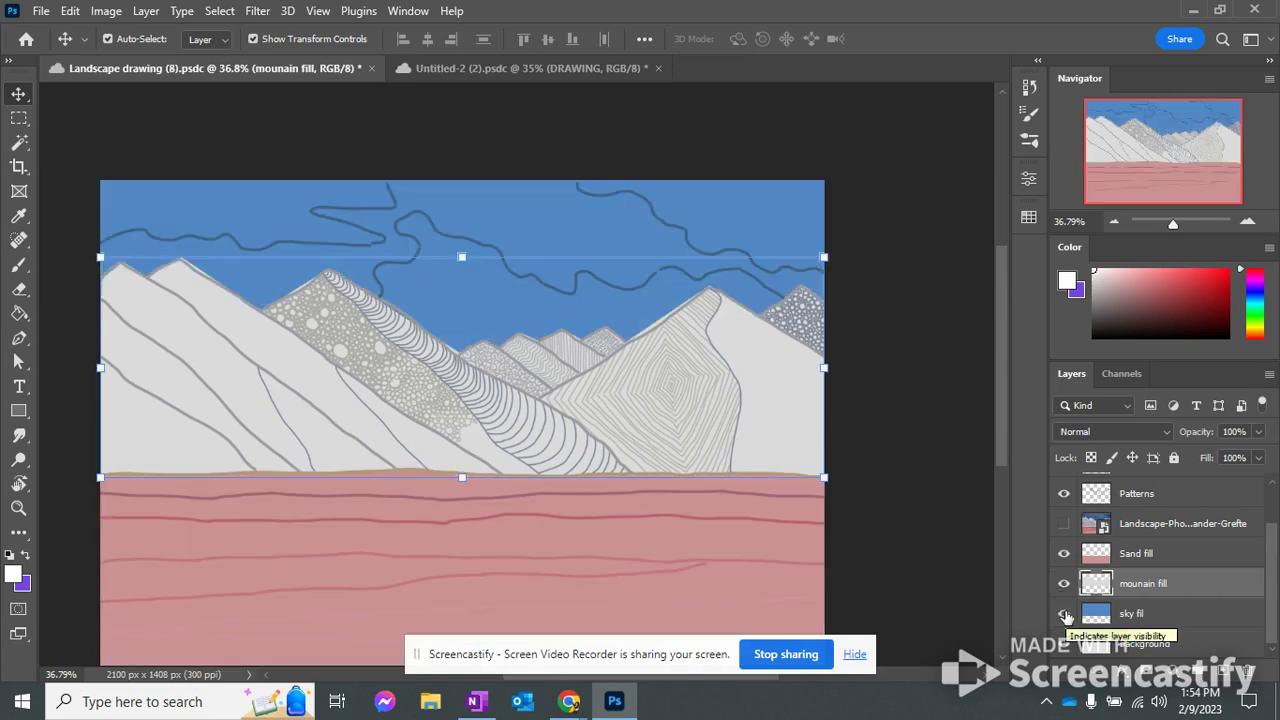
click(1064, 584)
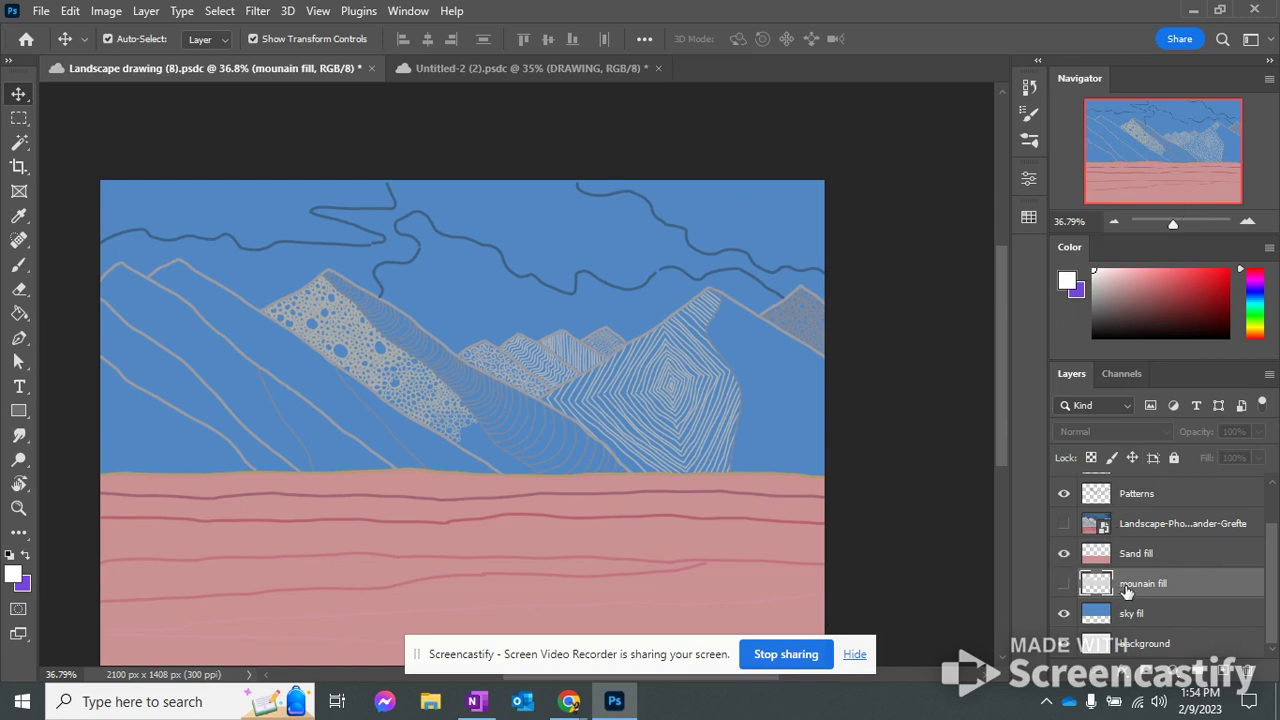
drag(1121, 592, 1125, 557)
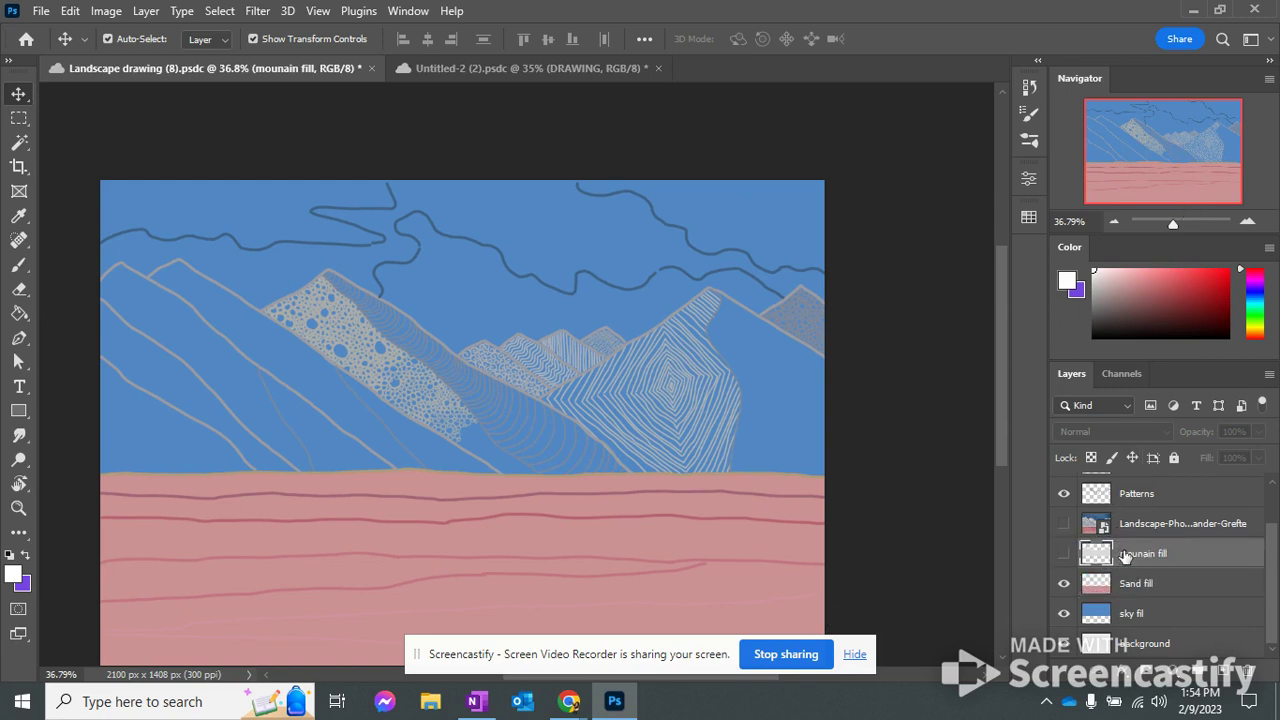
click(1062, 555)
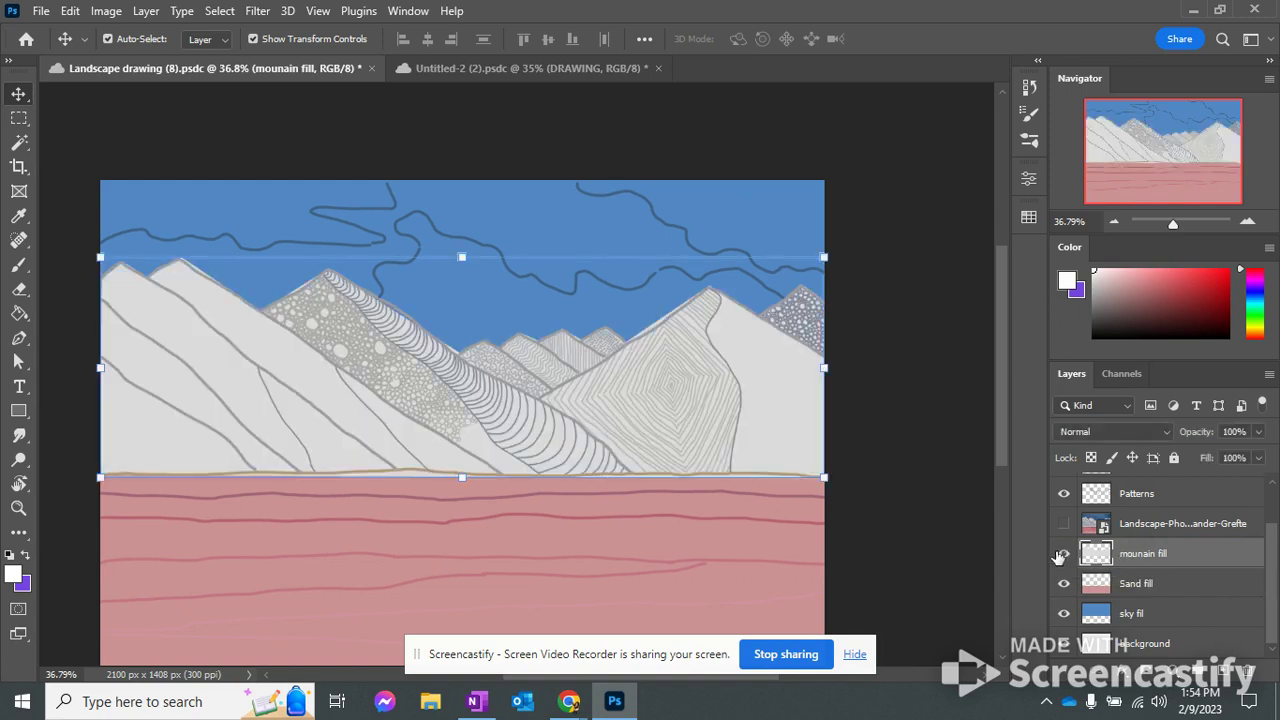
drag(1140, 557, 1136, 630)
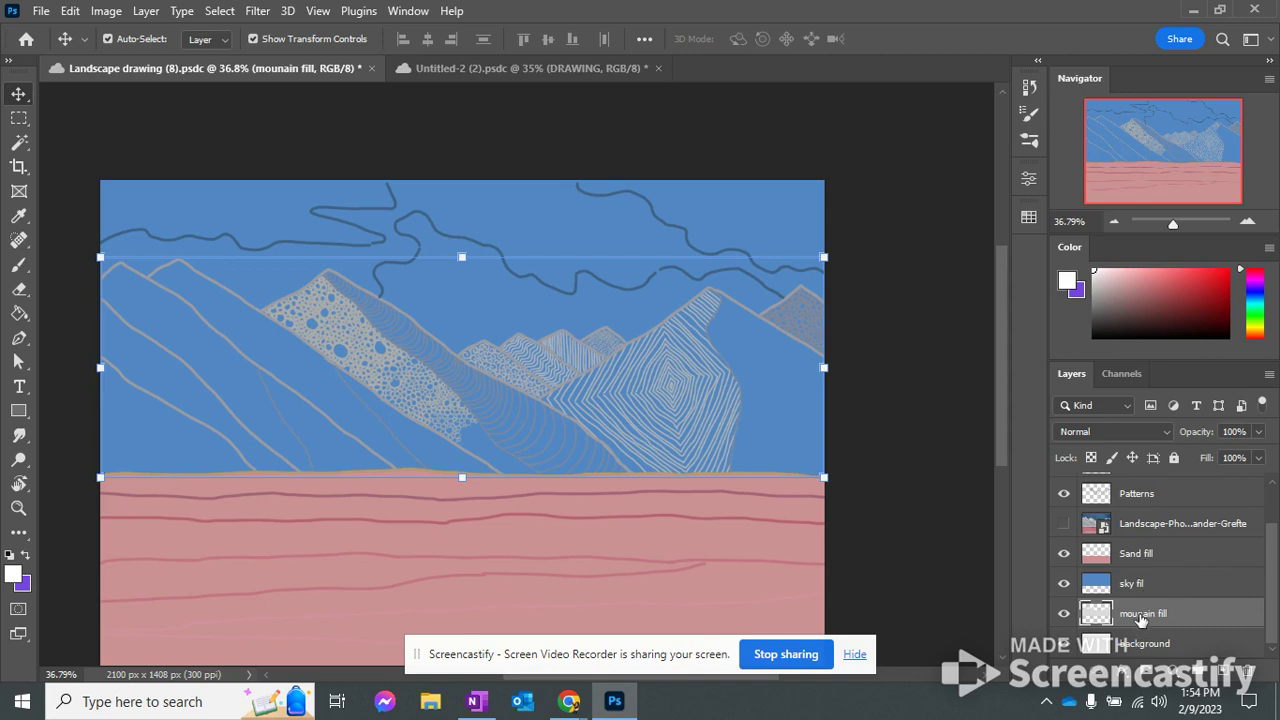
drag(1140, 620, 1133, 540)
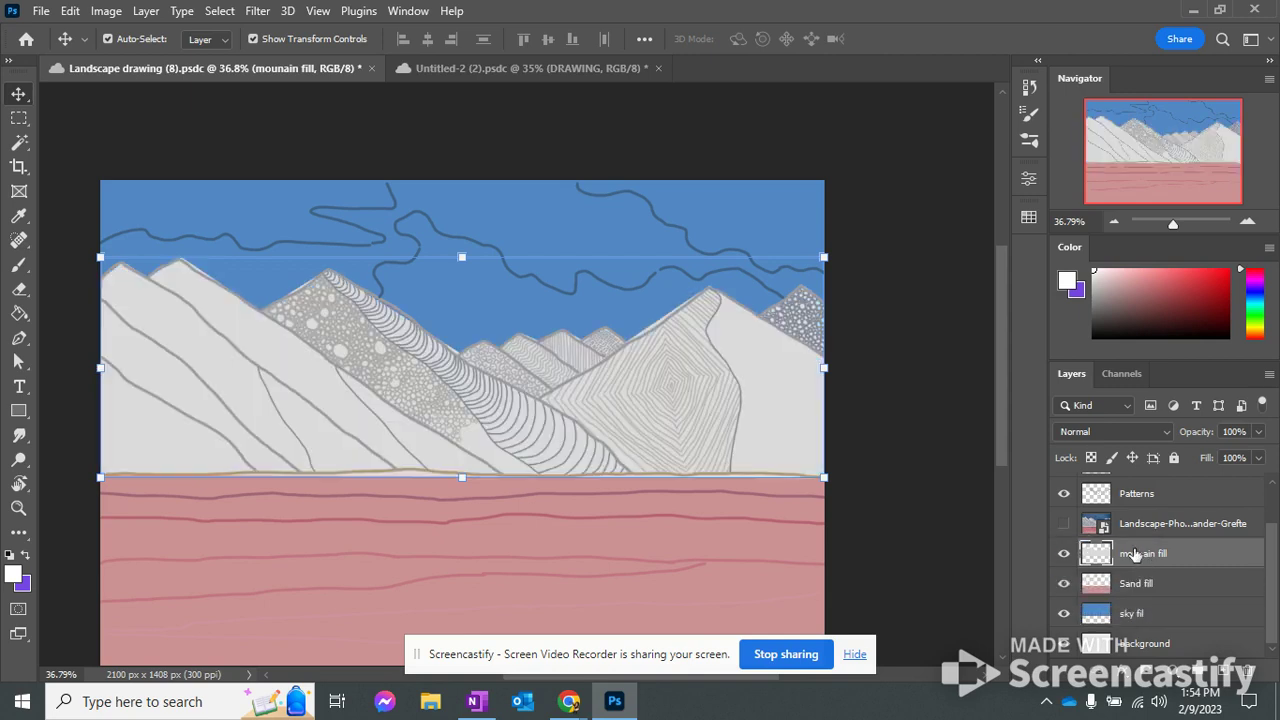
click(1134, 614)
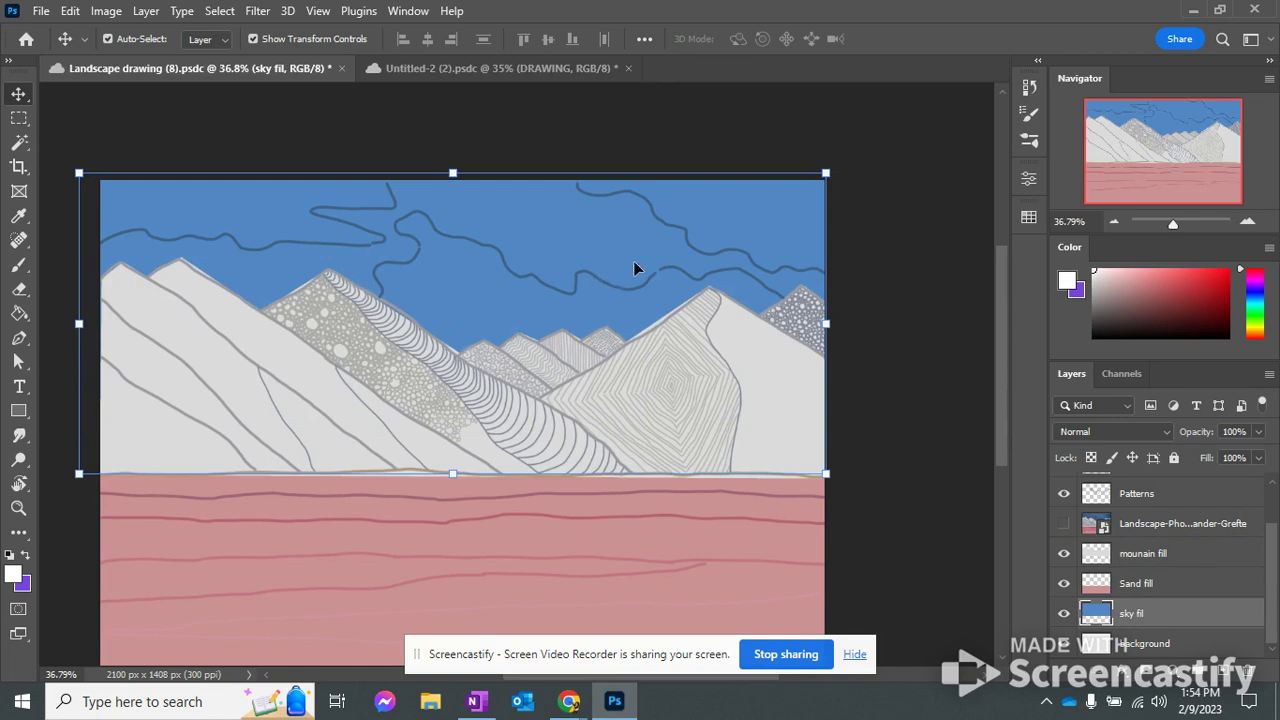
click(1147, 560)
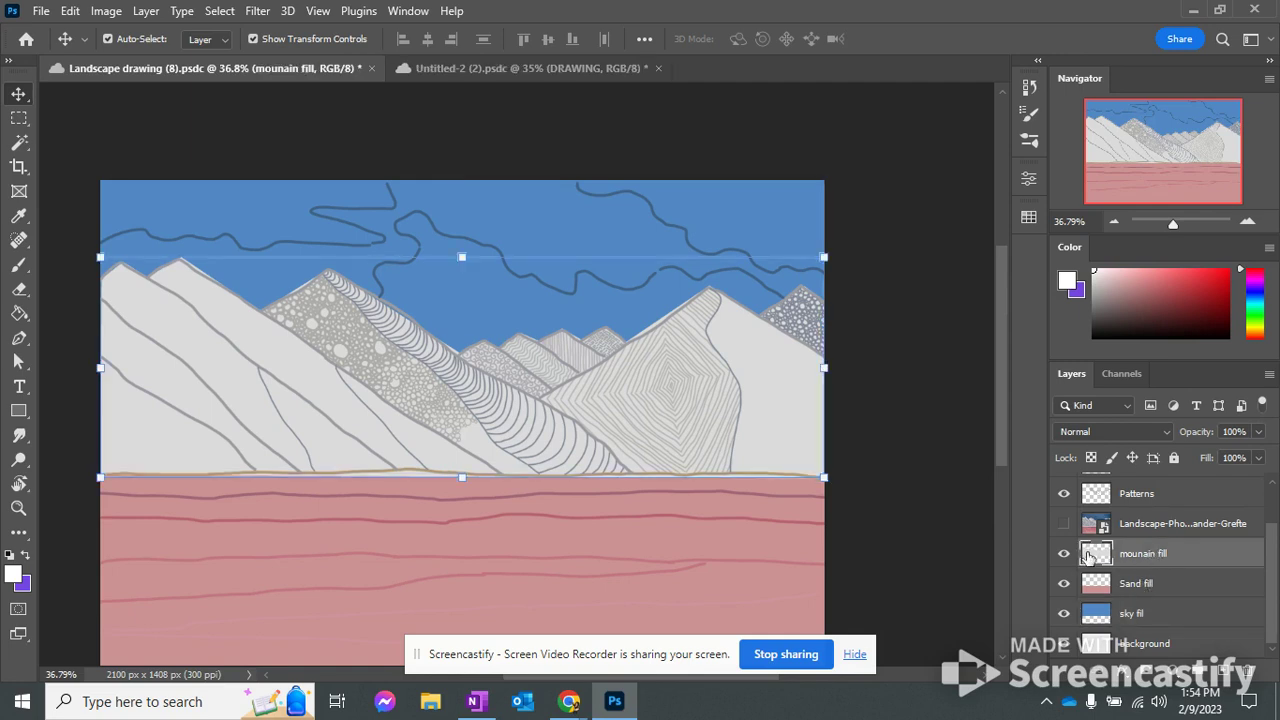
click(1065, 556)
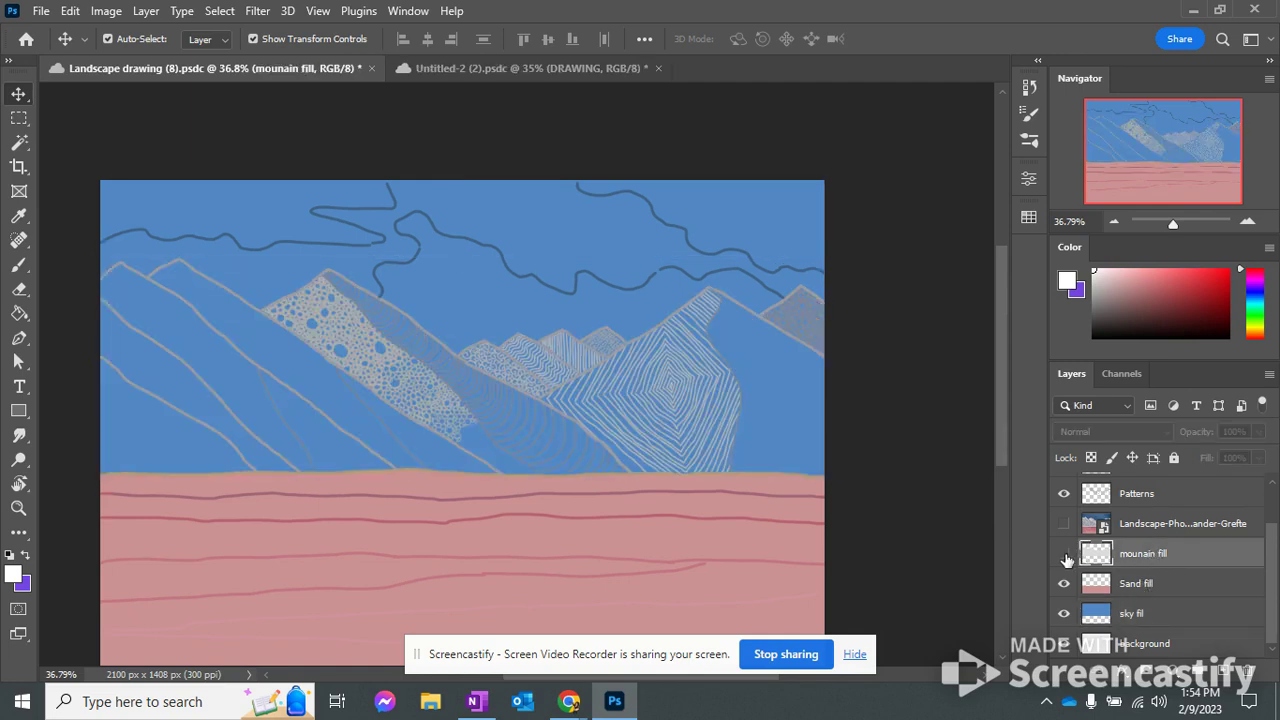
click(1065, 556)
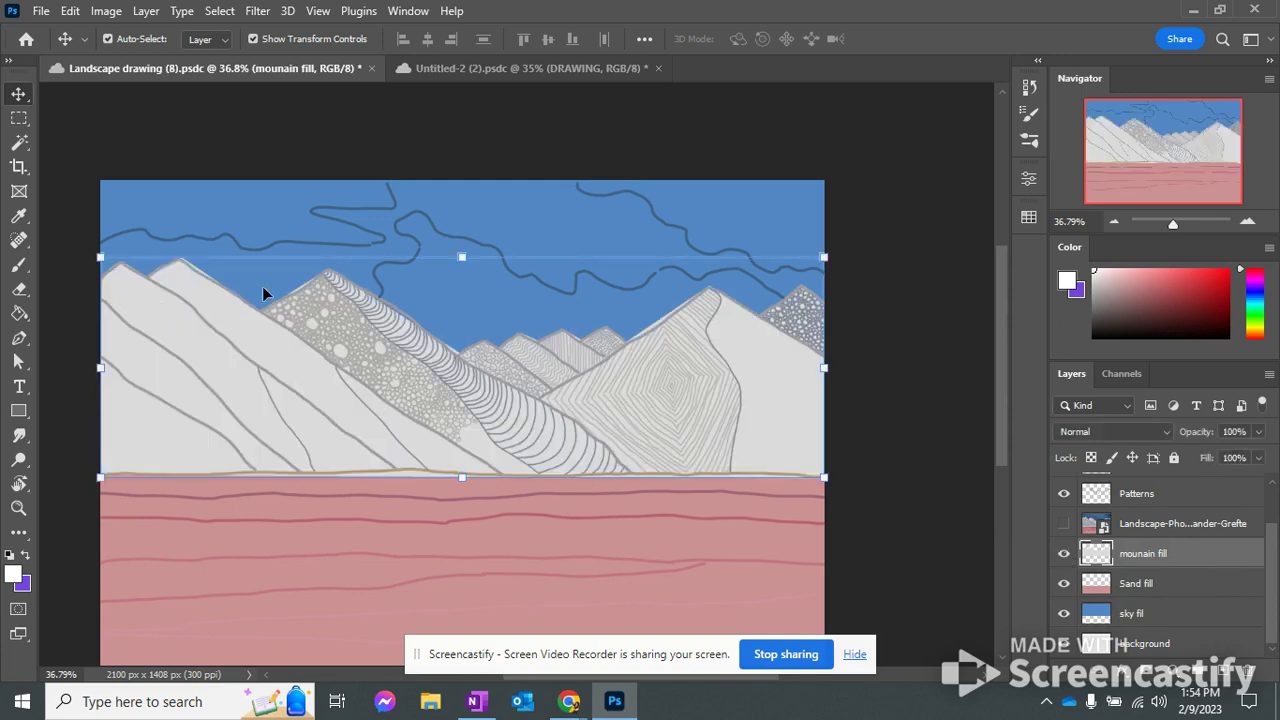
Step: Zoom in on the right-hand peak and set the Eraser size to 37 px
click(18, 292)
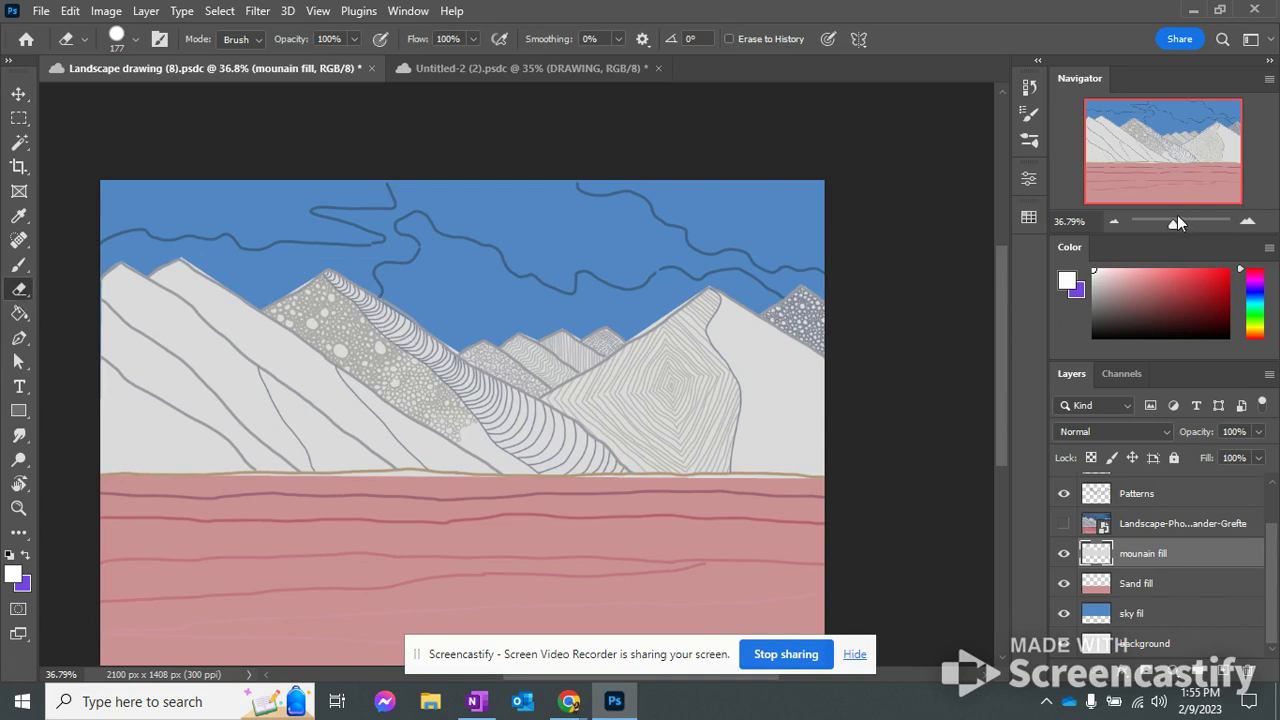
drag(1177, 220, 1182, 221)
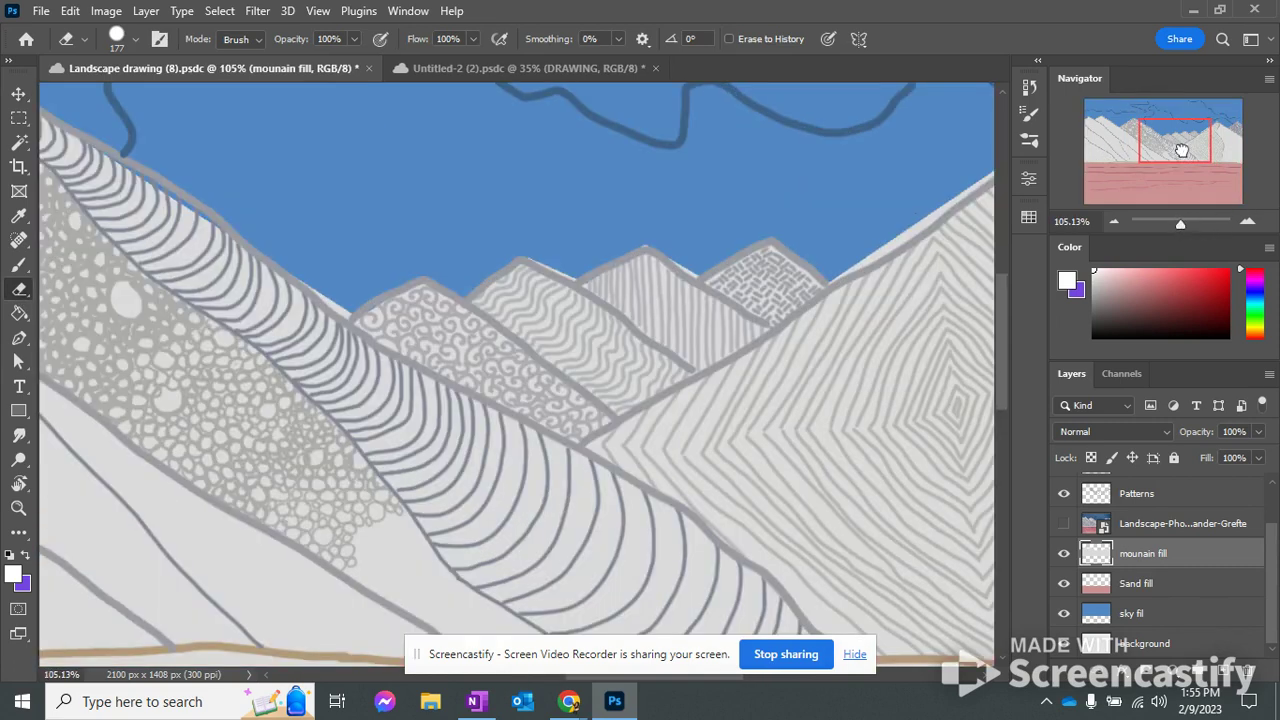
drag(1182, 149, 1211, 144)
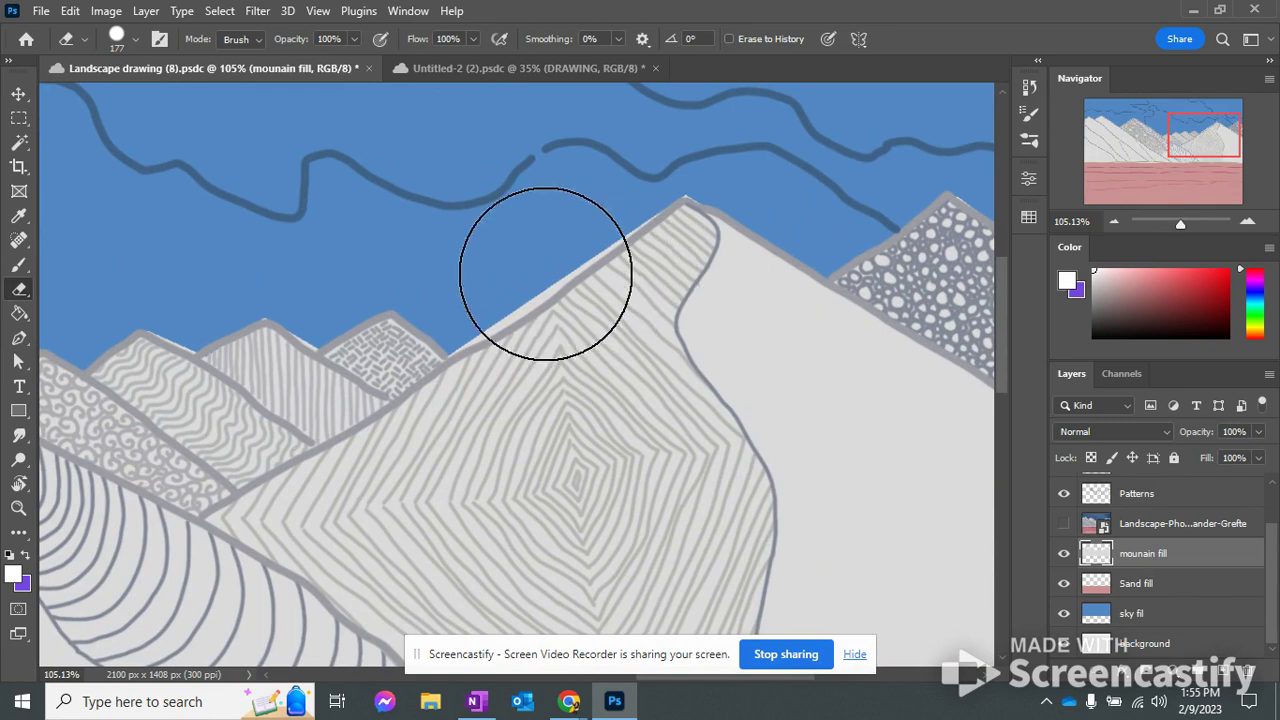
click(134, 39)
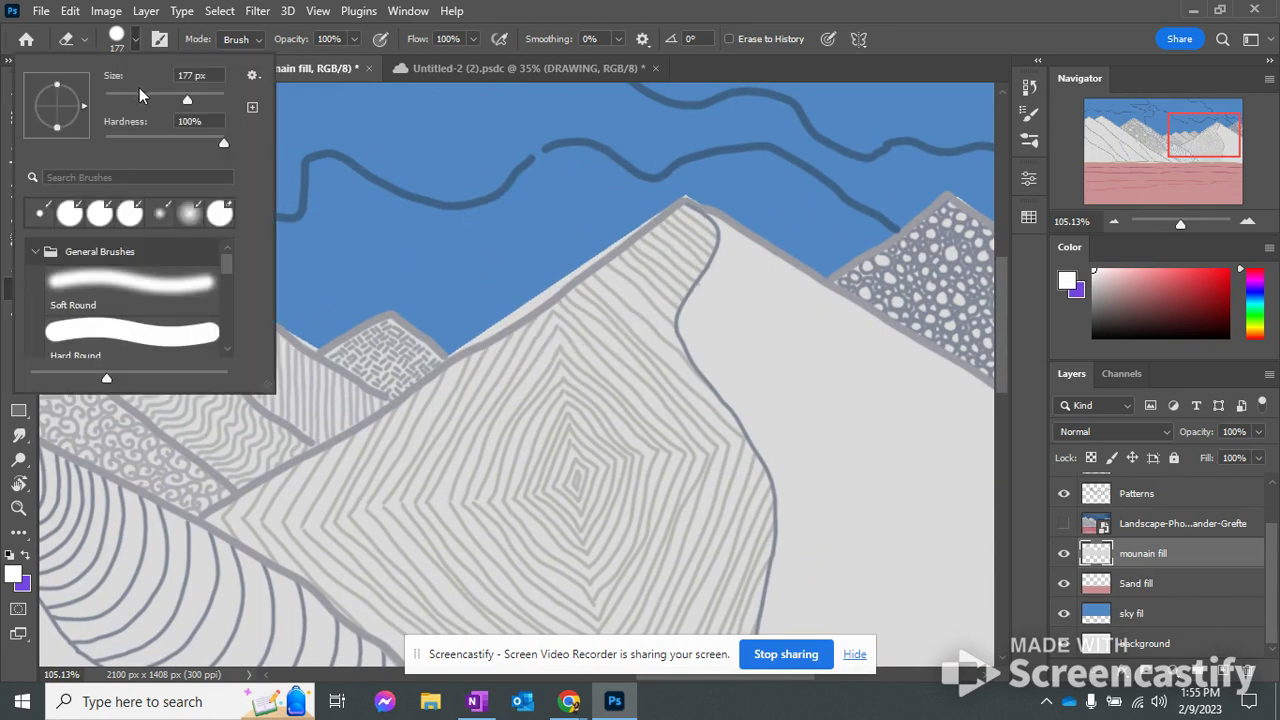
drag(189, 104, 127, 98)
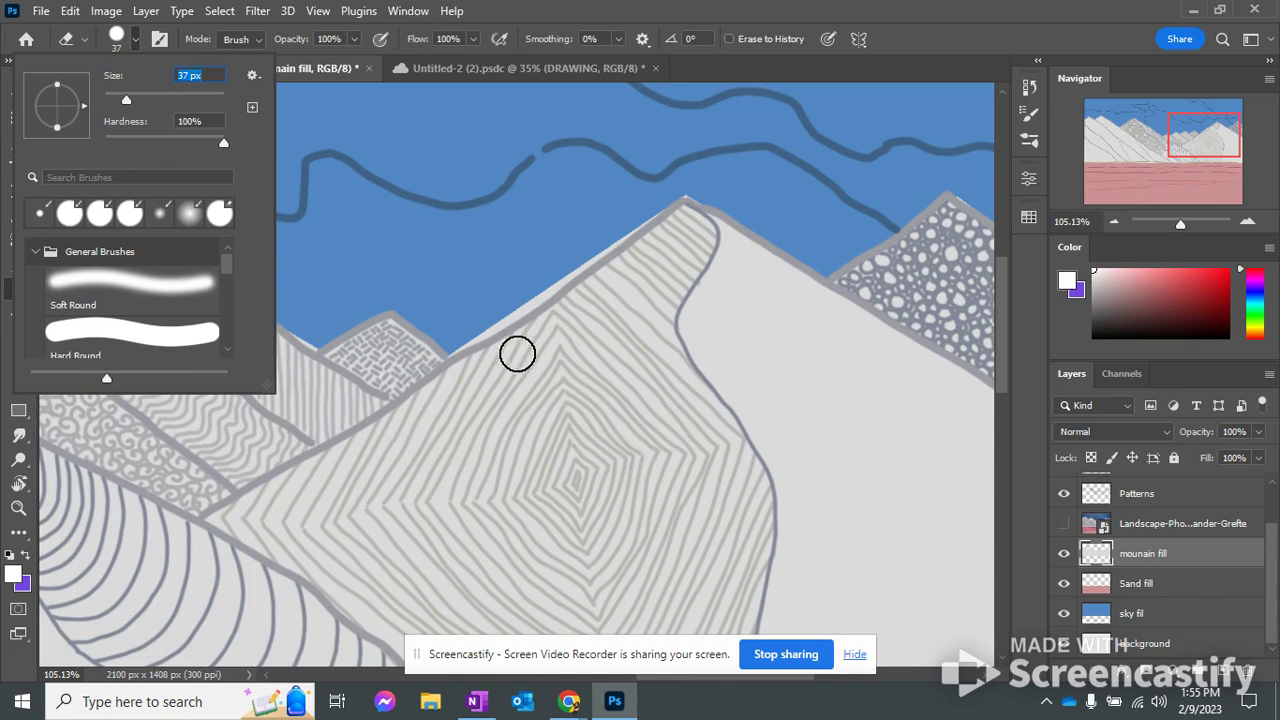
click(463, 328)
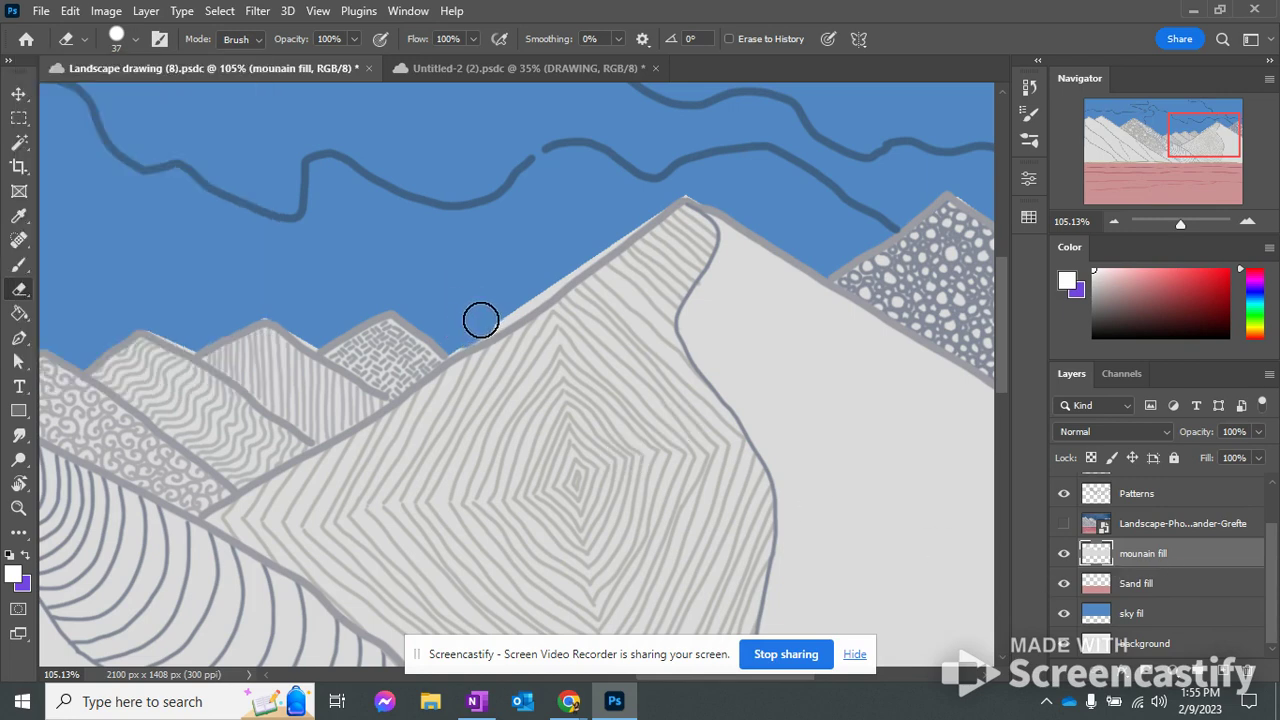
Step: Erase the white slivers above the mountain ridges, undoing one stray stroke, then zoom out
drag(480, 320, 671, 180)
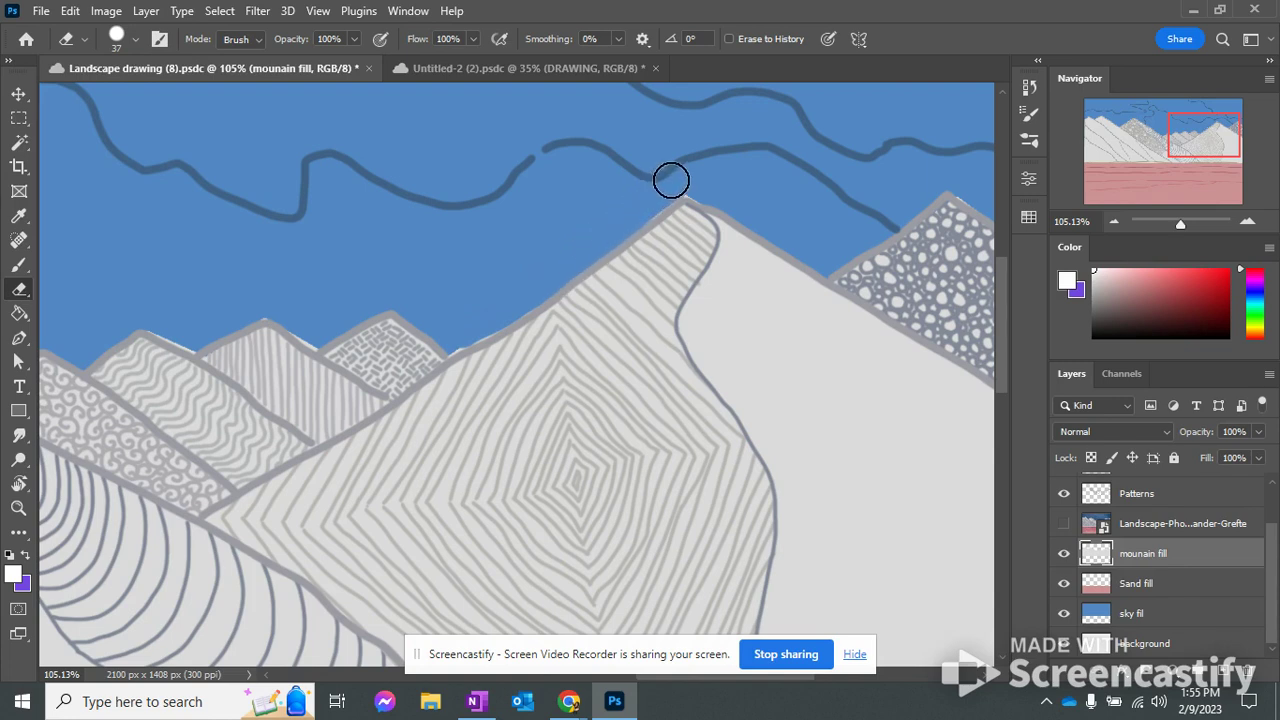
drag(1209, 146, 1113, 141)
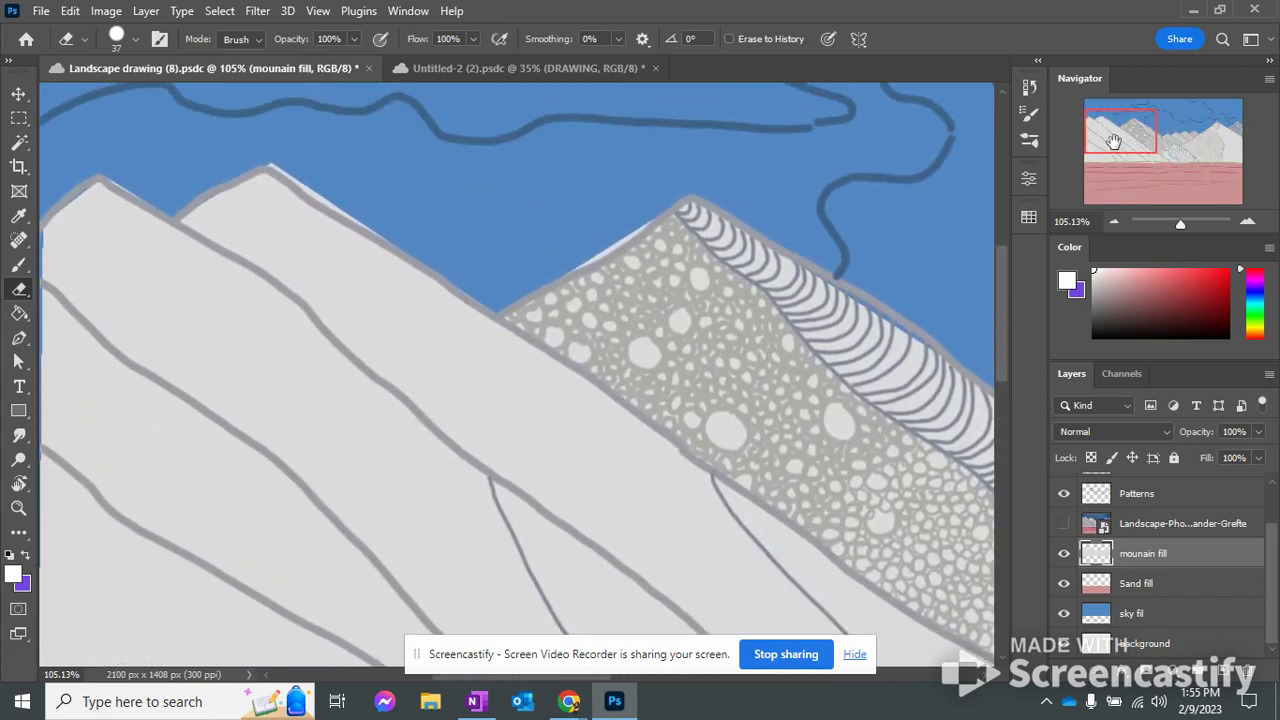
mouse_move(566, 249)
mouse_down()
mouse_move(669, 205)
mouse_move(797, 234)
mouse_move(628, 231)
mouse_move(639, 213)
mouse_move(577, 248)
mouse_move(625, 228)
mouse_up()
key(ctrl+z)
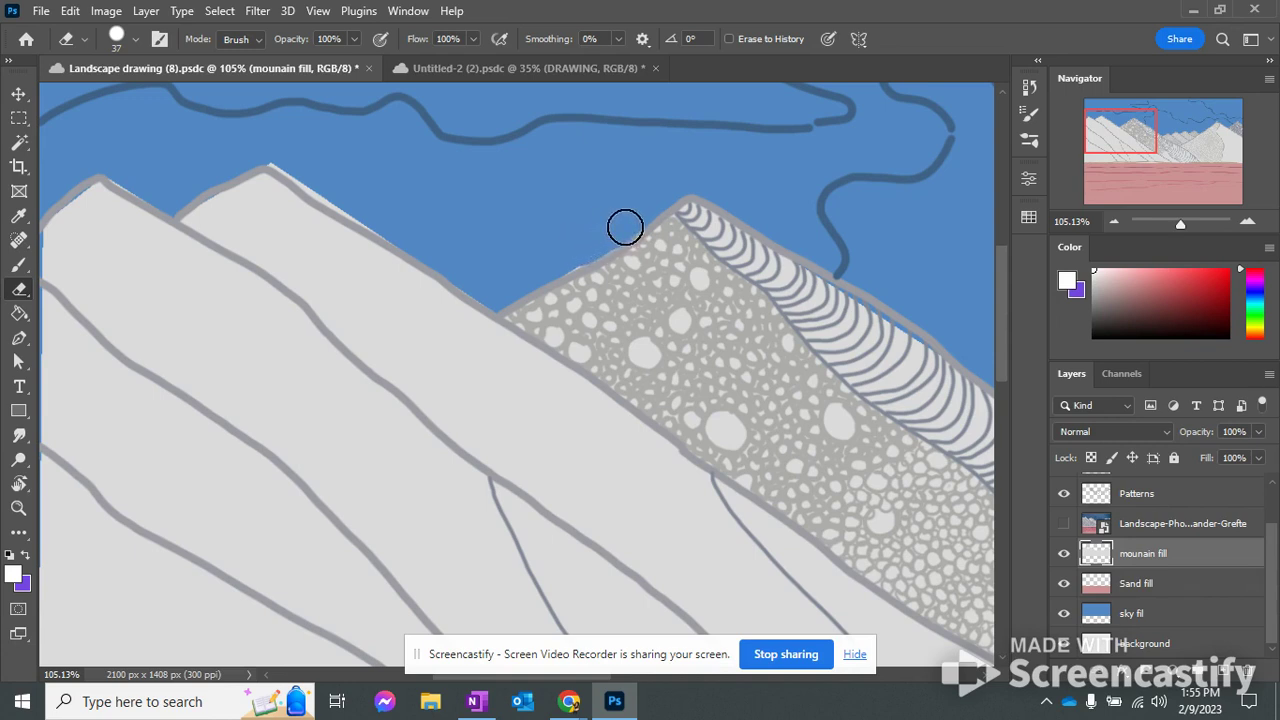
drag(286, 154, 426, 246)
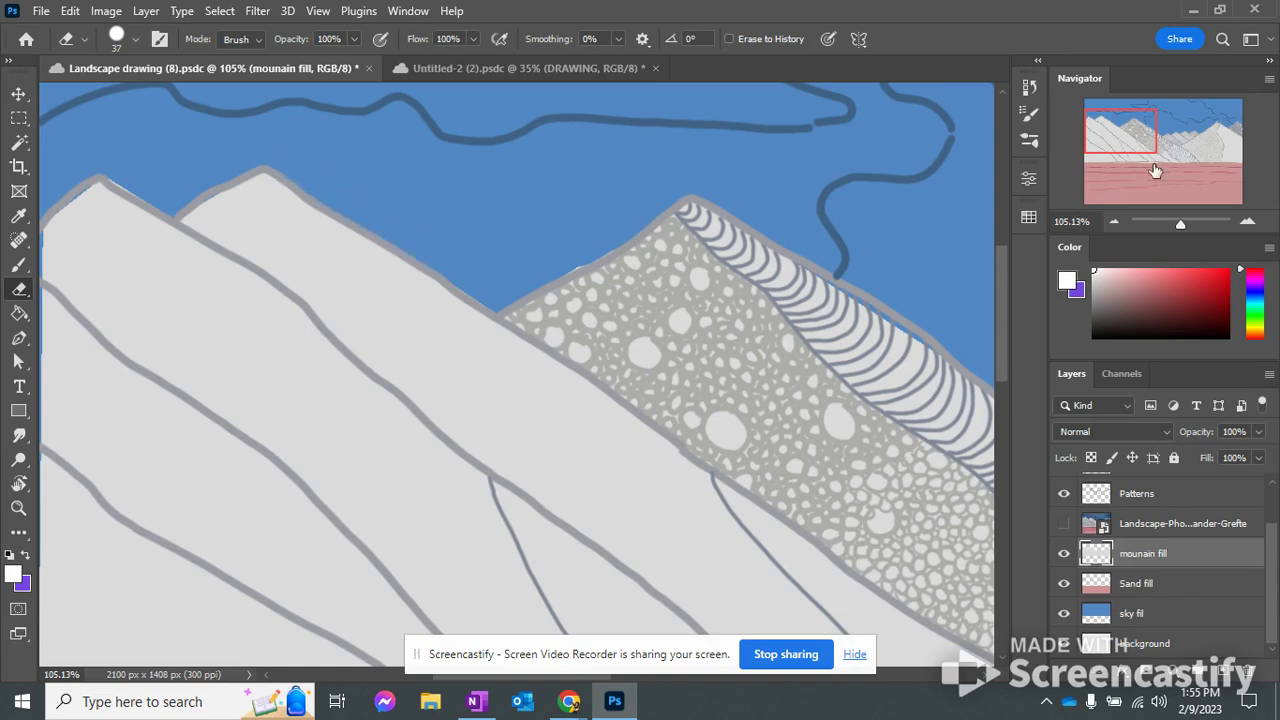
drag(1142, 145, 1174, 147)
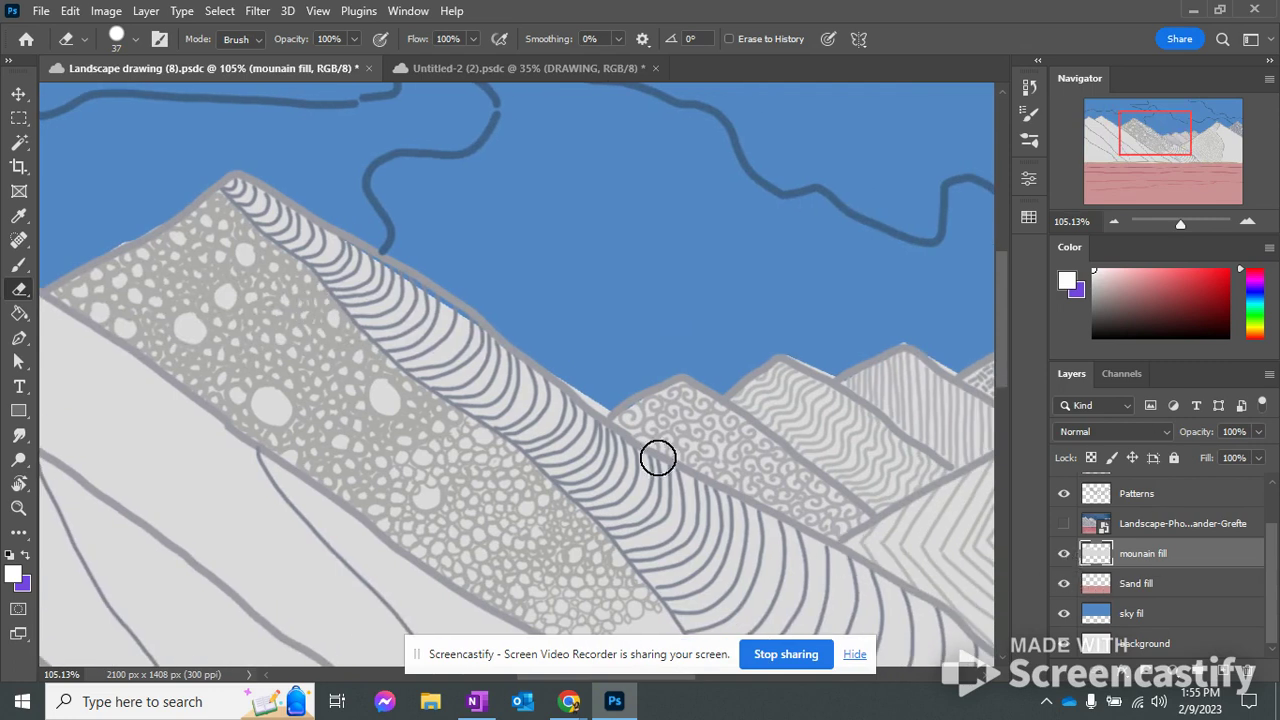
drag(1175, 220, 1173, 221)
drag(1199, 177, 1172, 221)
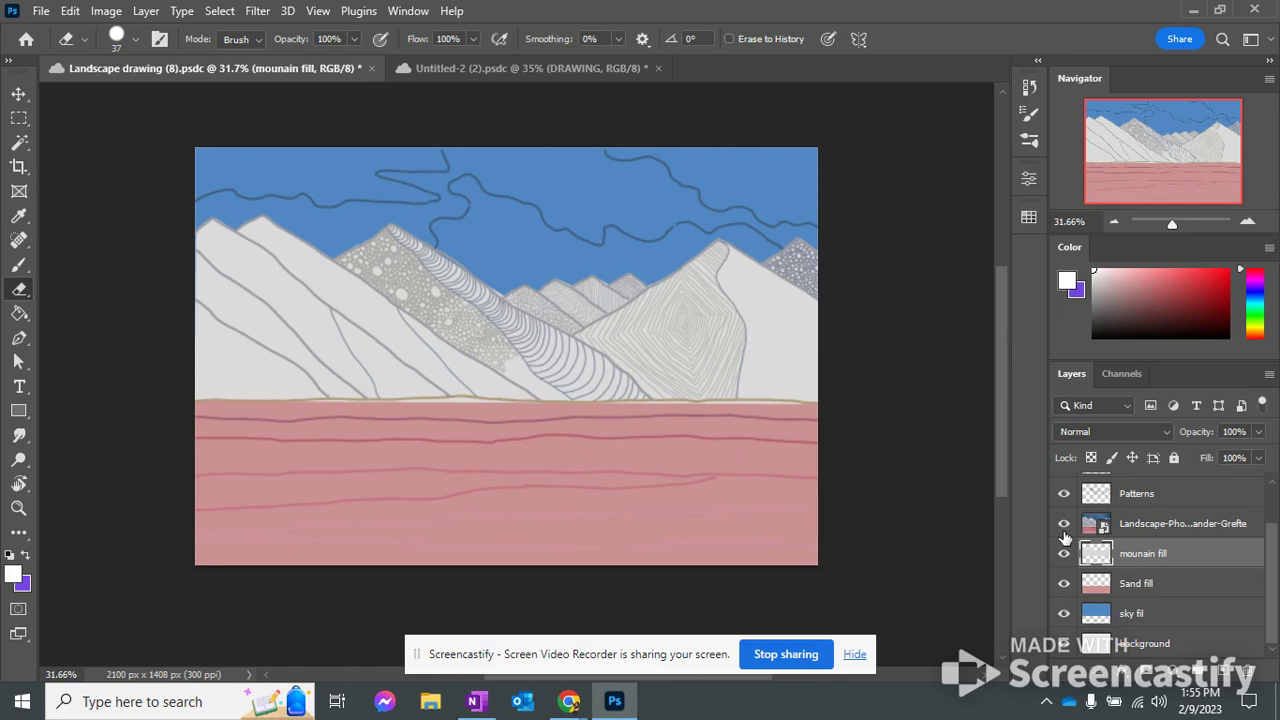
click(1064, 530)
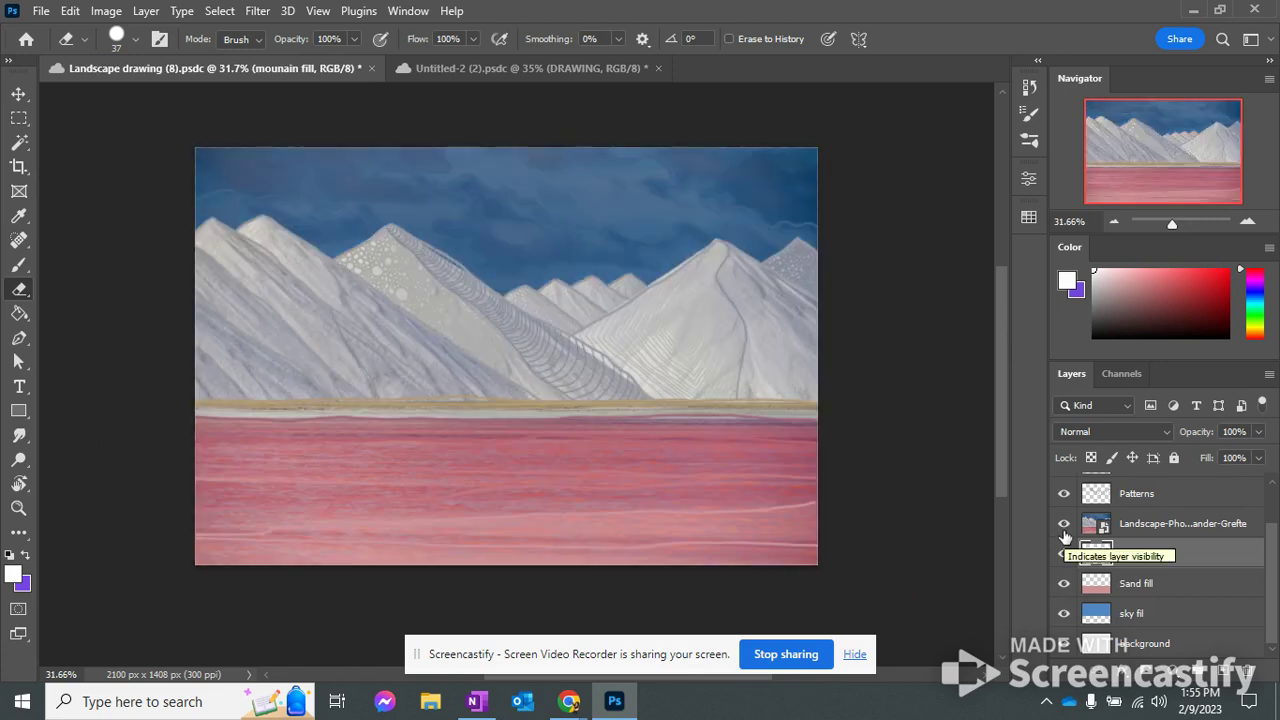
click(1064, 533)
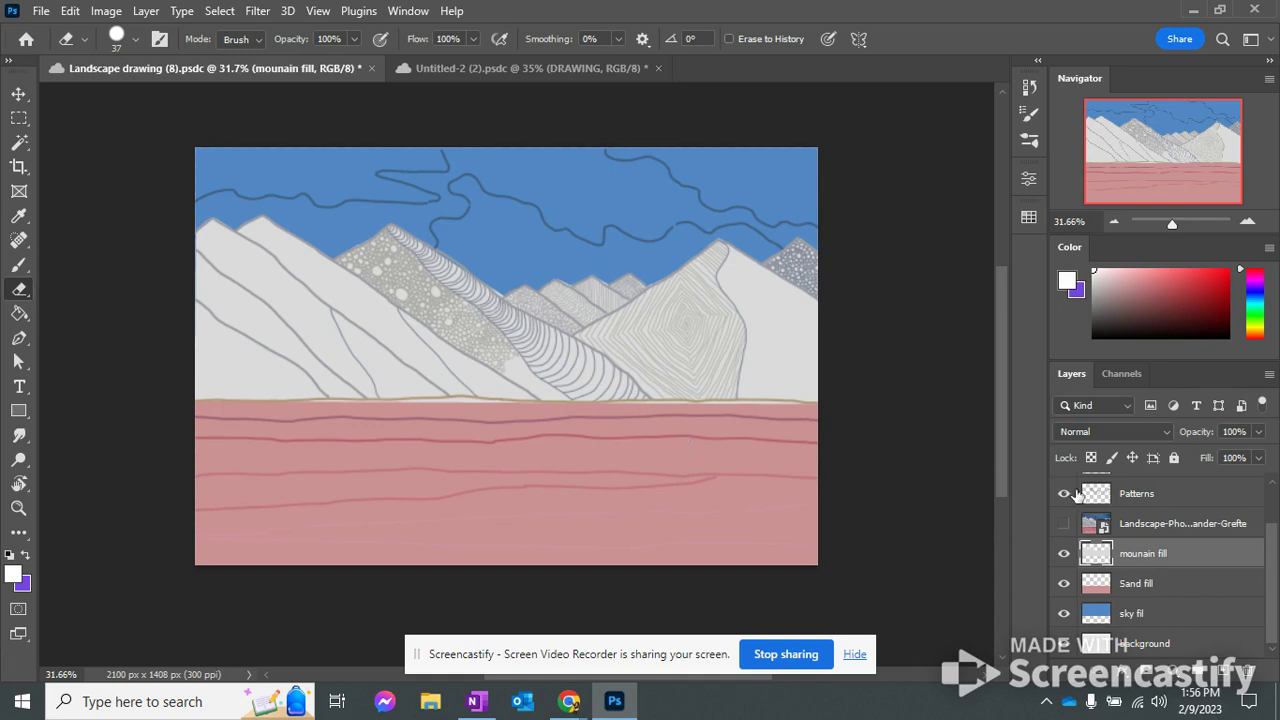
click(1065, 525)
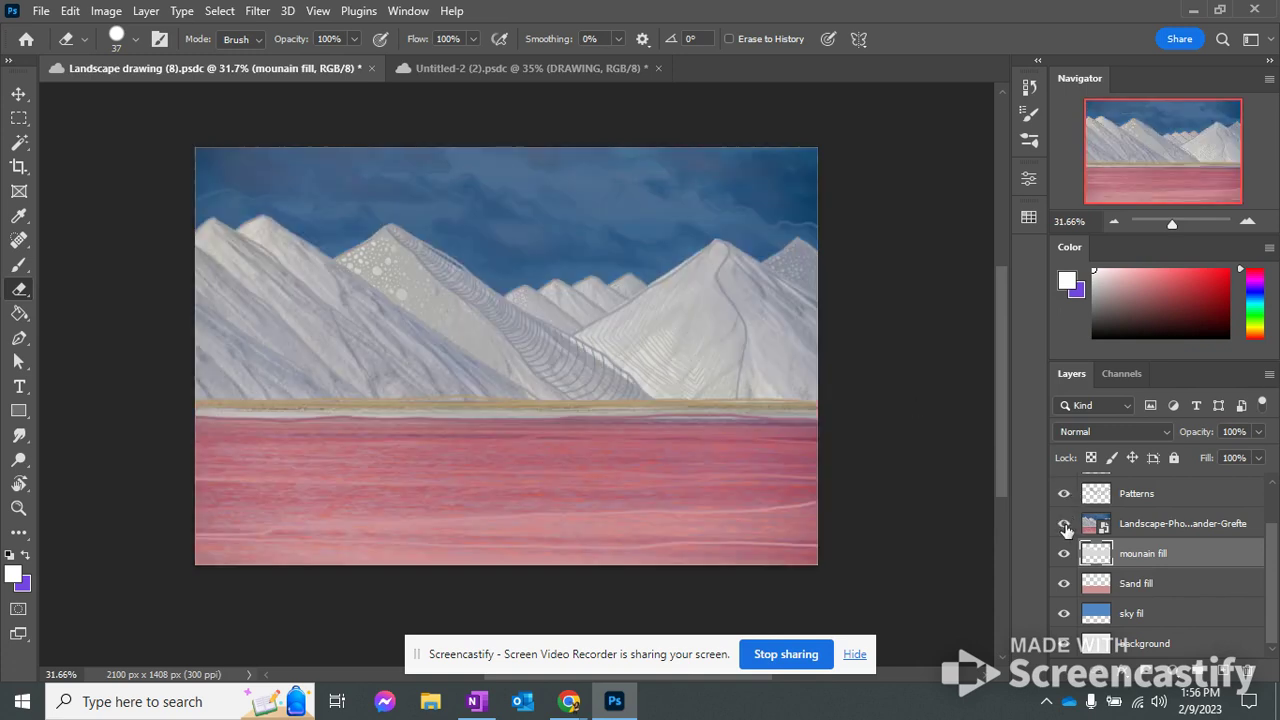
click(1065, 525)
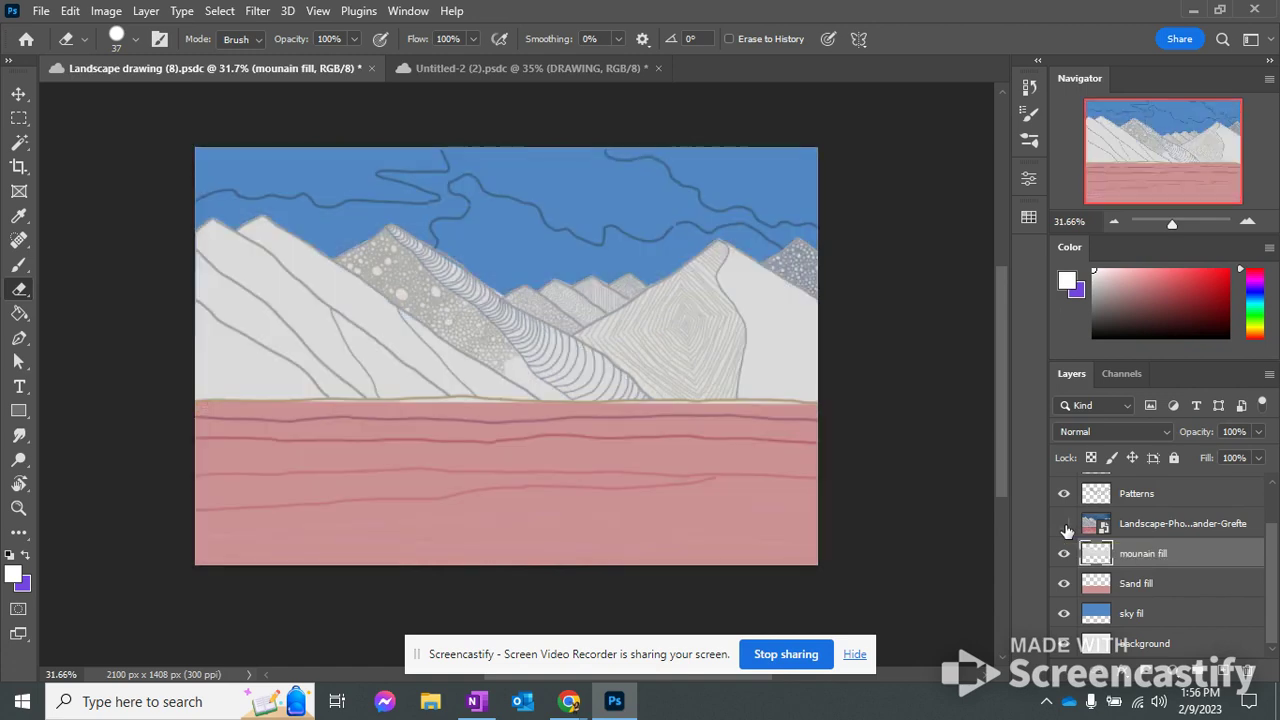
scroll(1066, 530, up, 2)
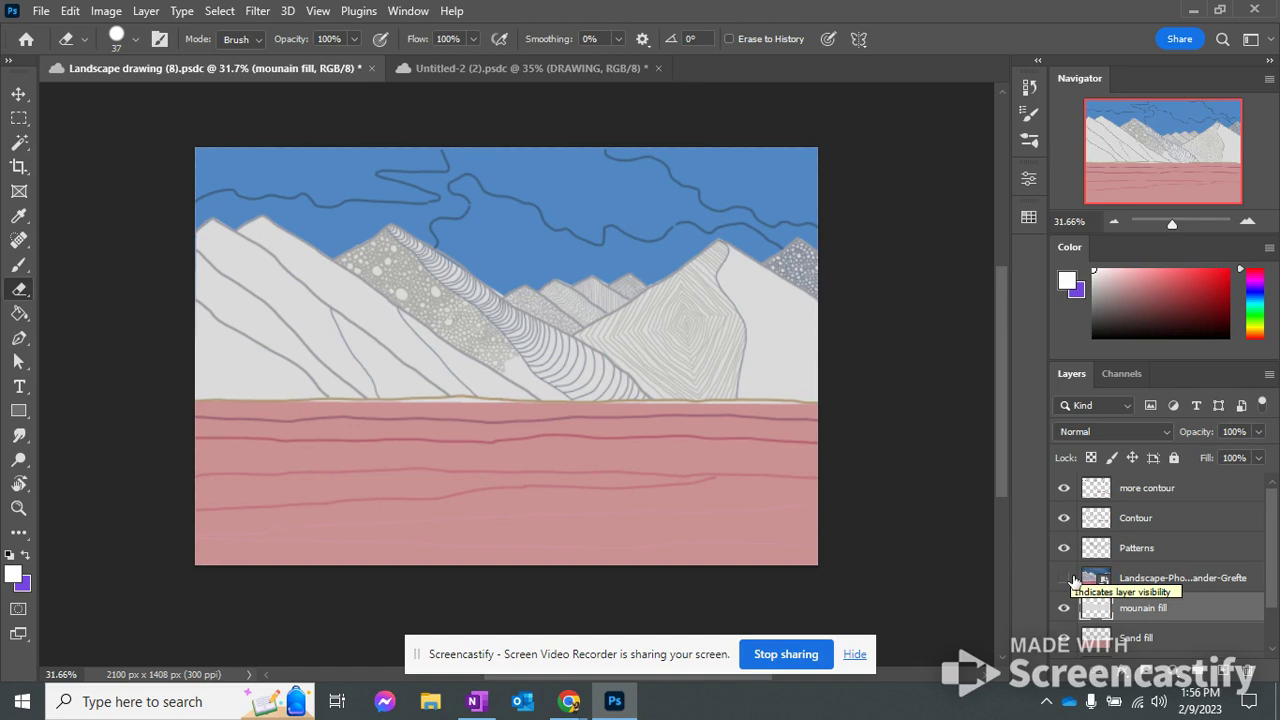
click(1064, 578)
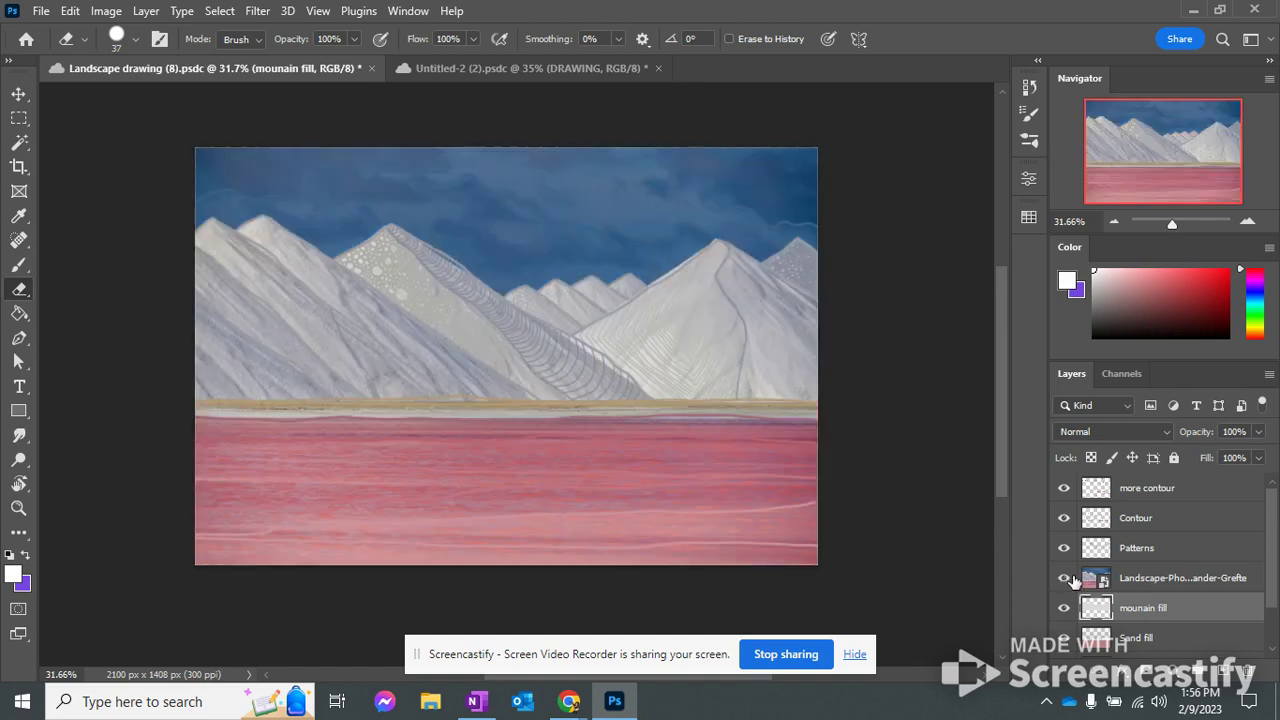
click(1072, 579)
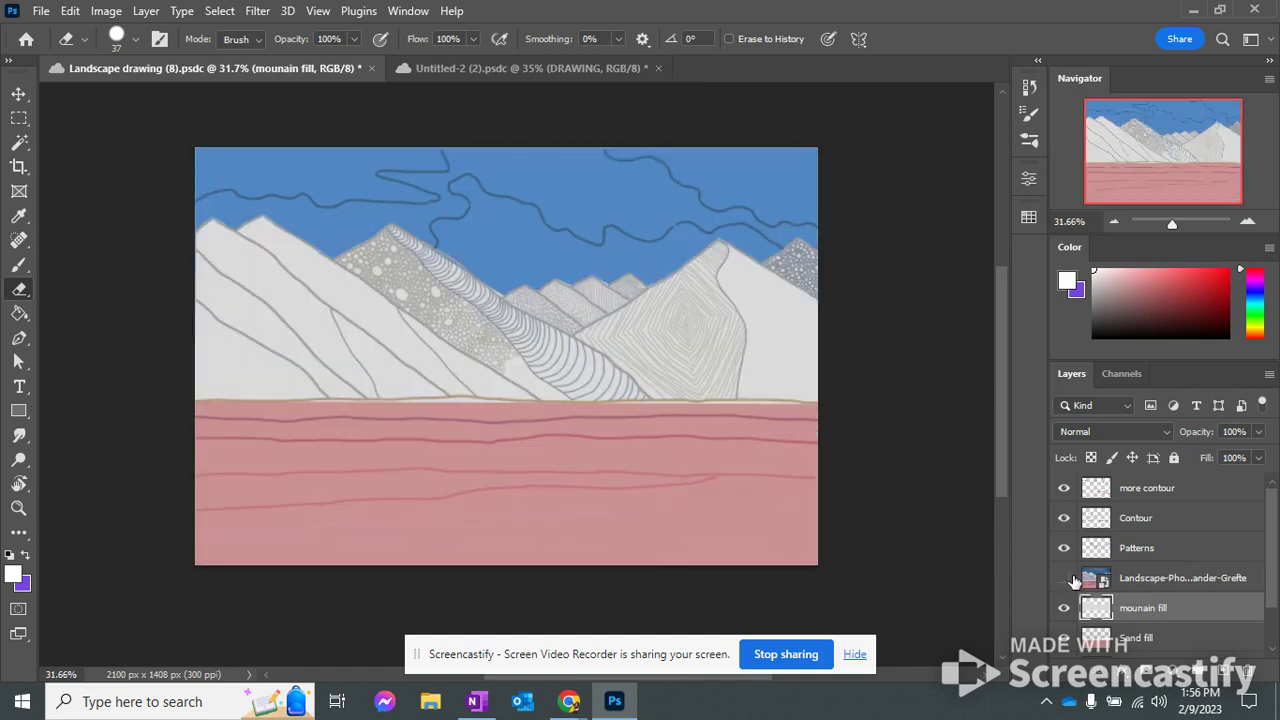
Step: Zoom in on the sky and sample the reference photo's sky blue with the Eyedropper
drag(1175, 224, 1179, 224)
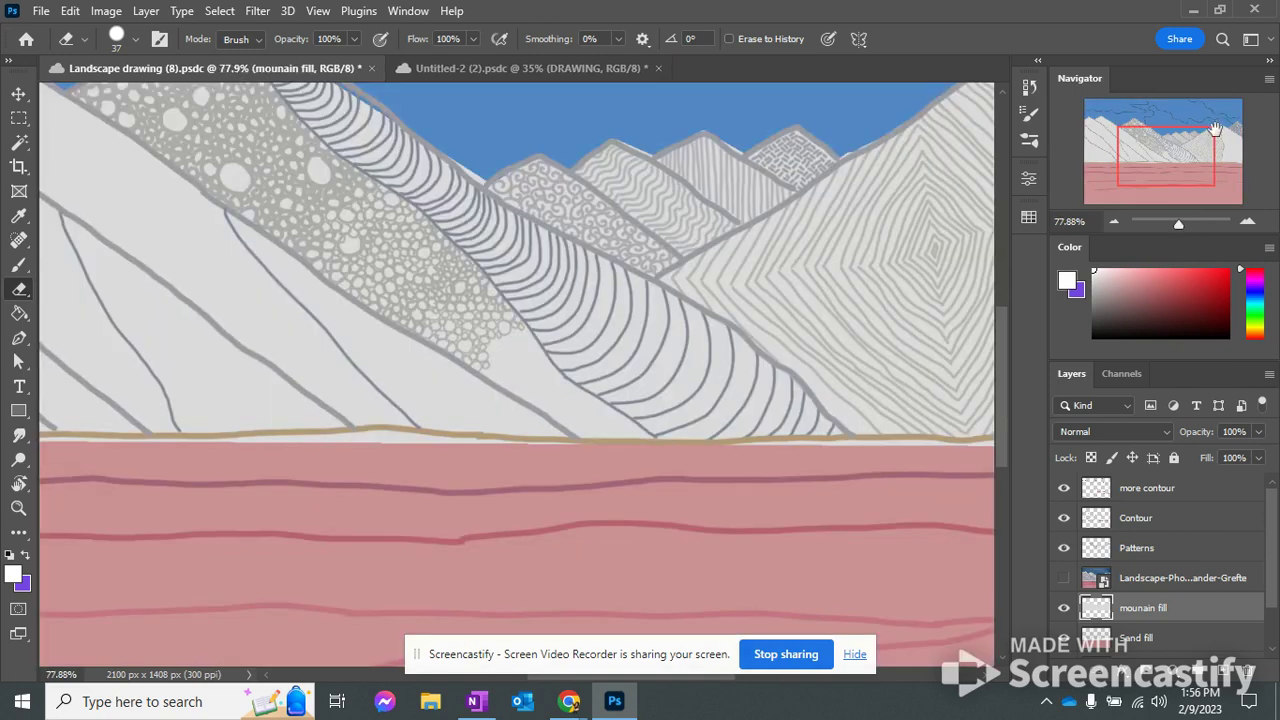
drag(1178, 159, 1188, 132)
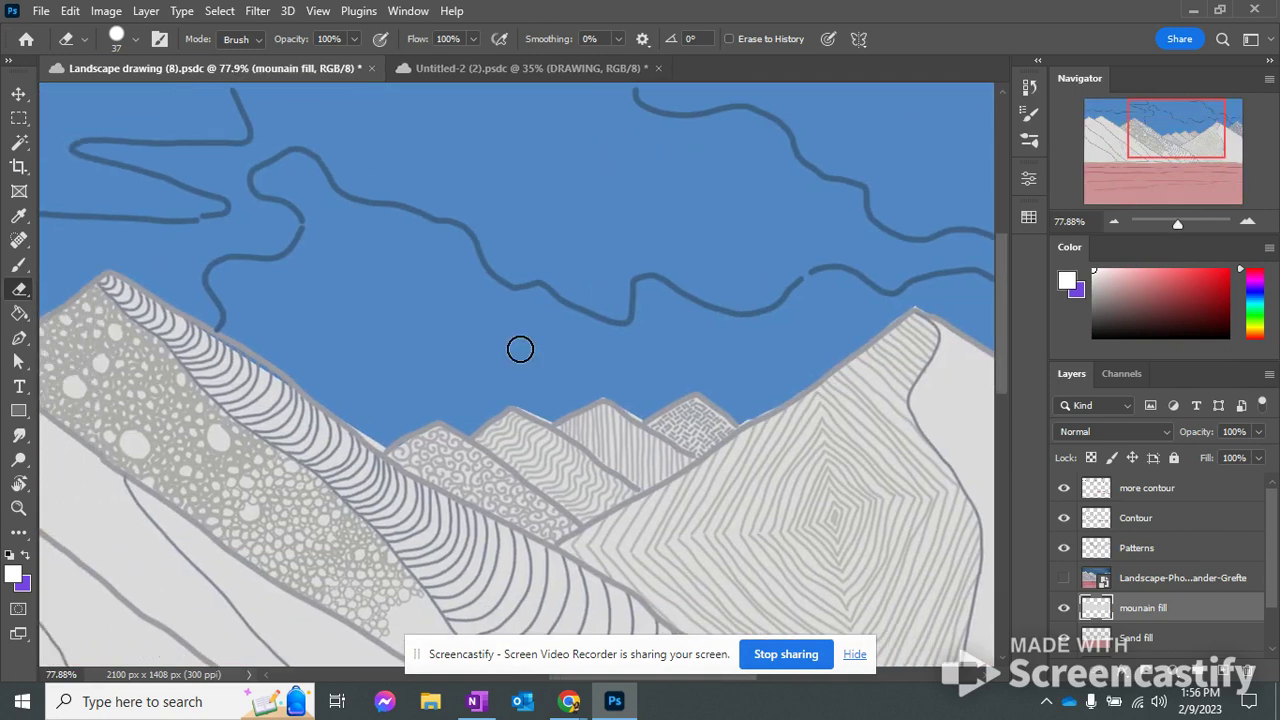
click(18, 264)
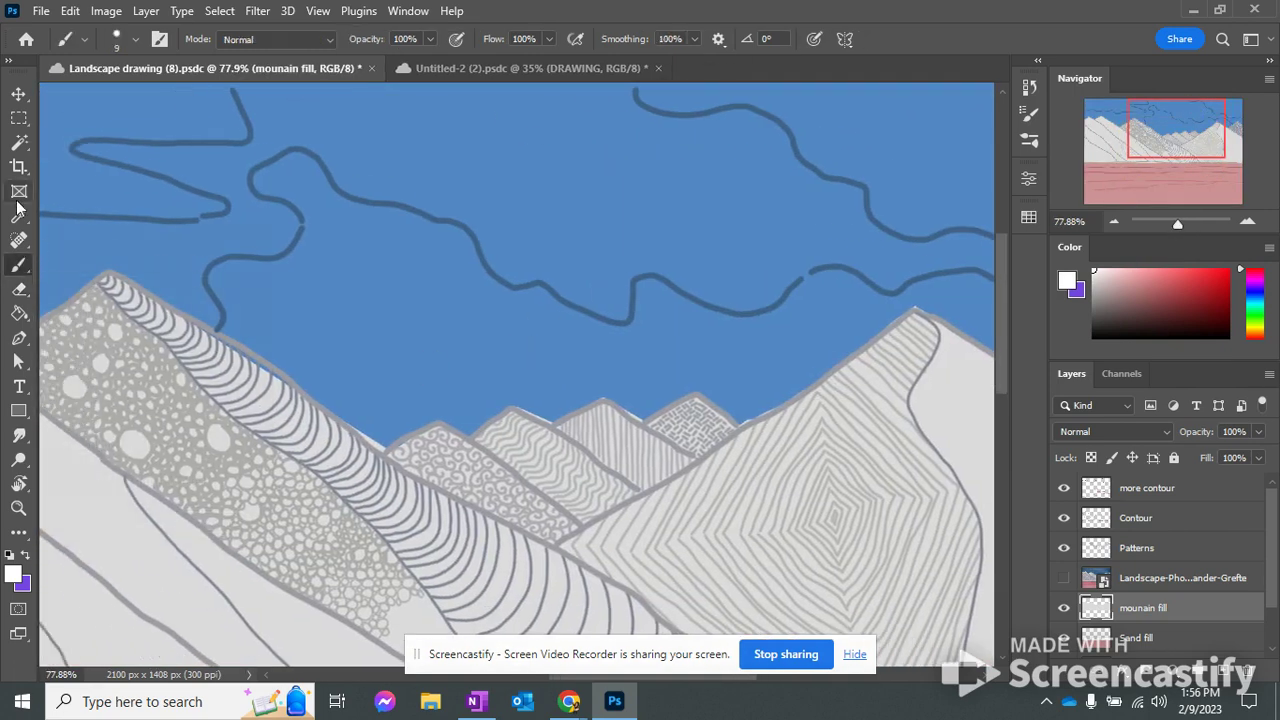
click(20, 216)
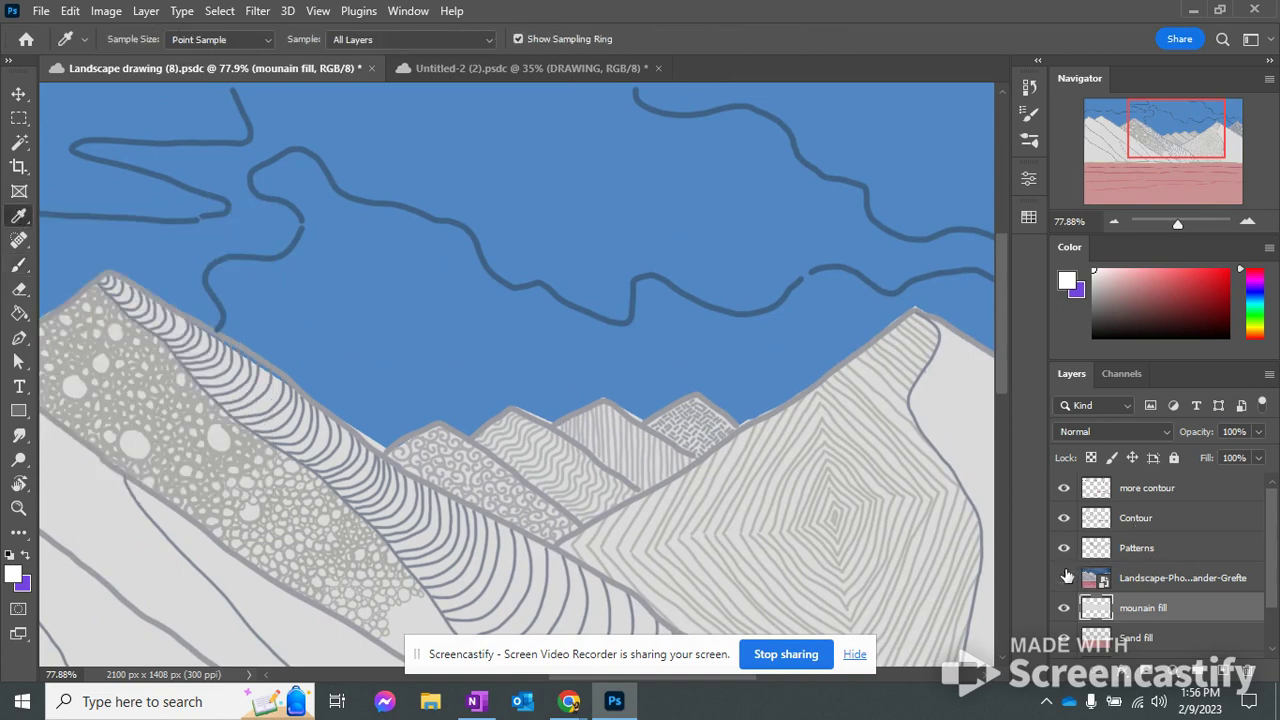
click(1064, 578)
click(591, 311)
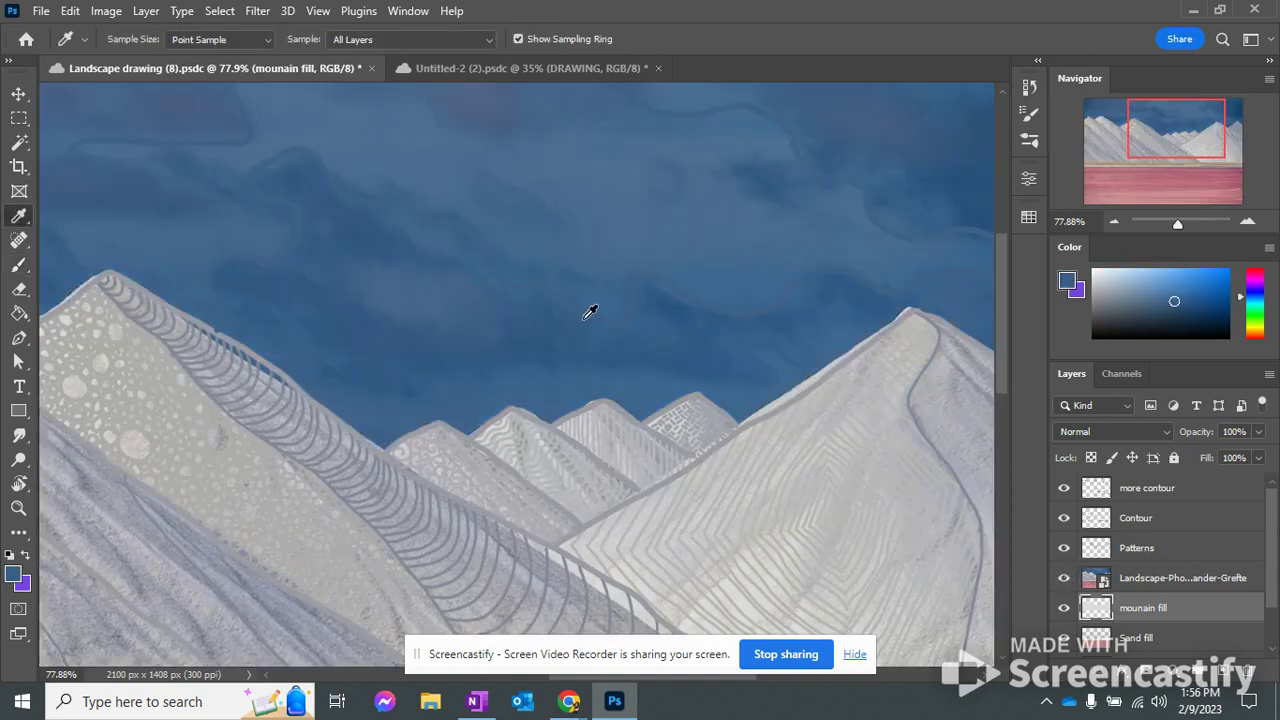
click(20, 265)
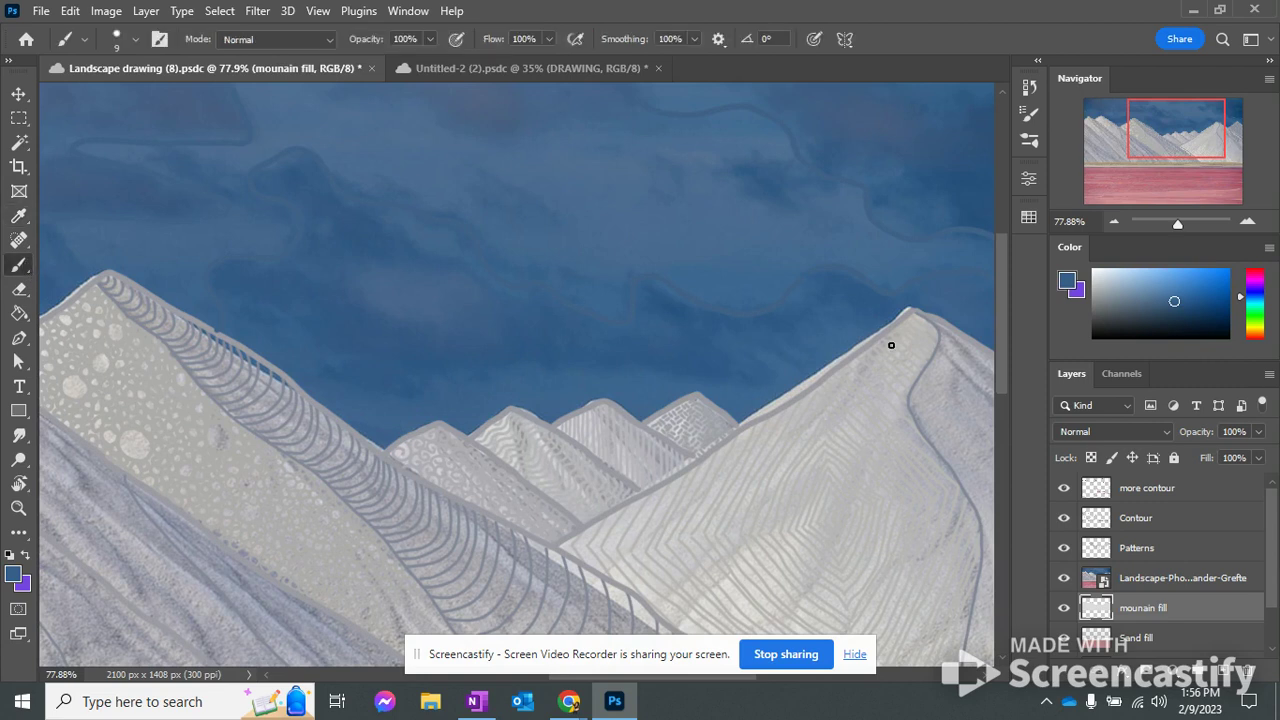
click(1065, 580)
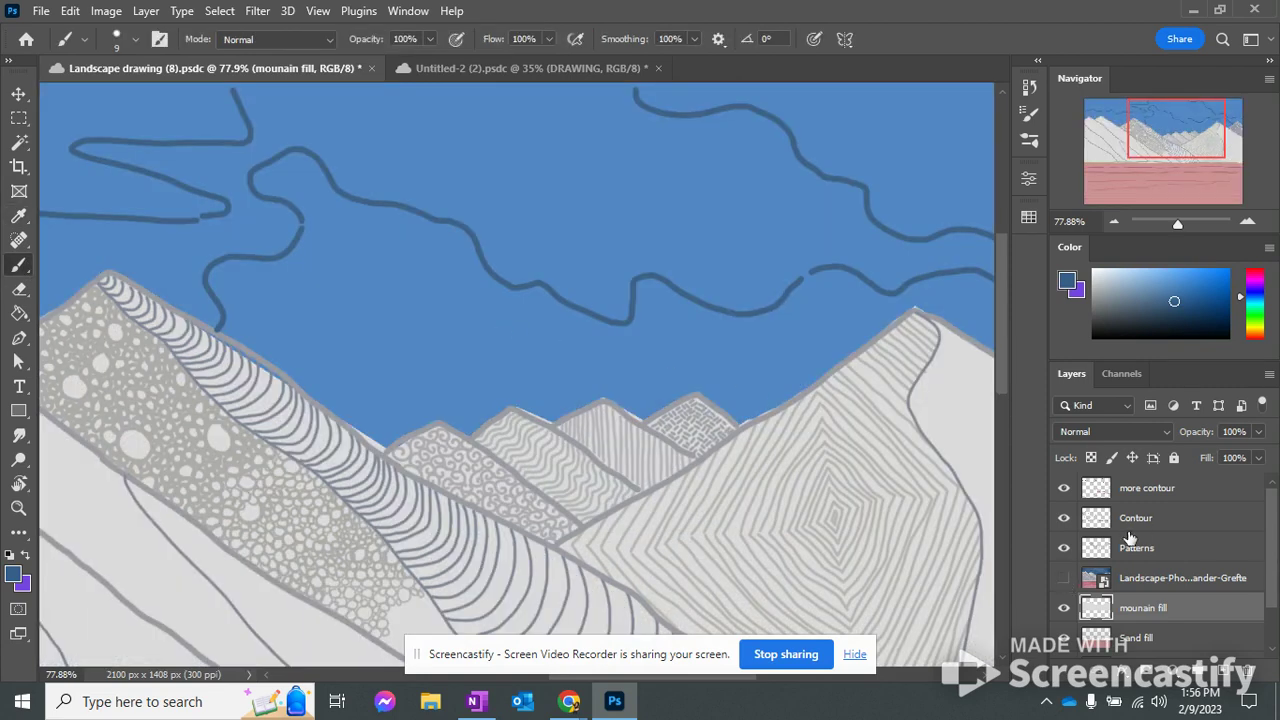
Step: On the Patterns layer, paint a blue swirling curl inside the left cloud outline
click(1160, 488)
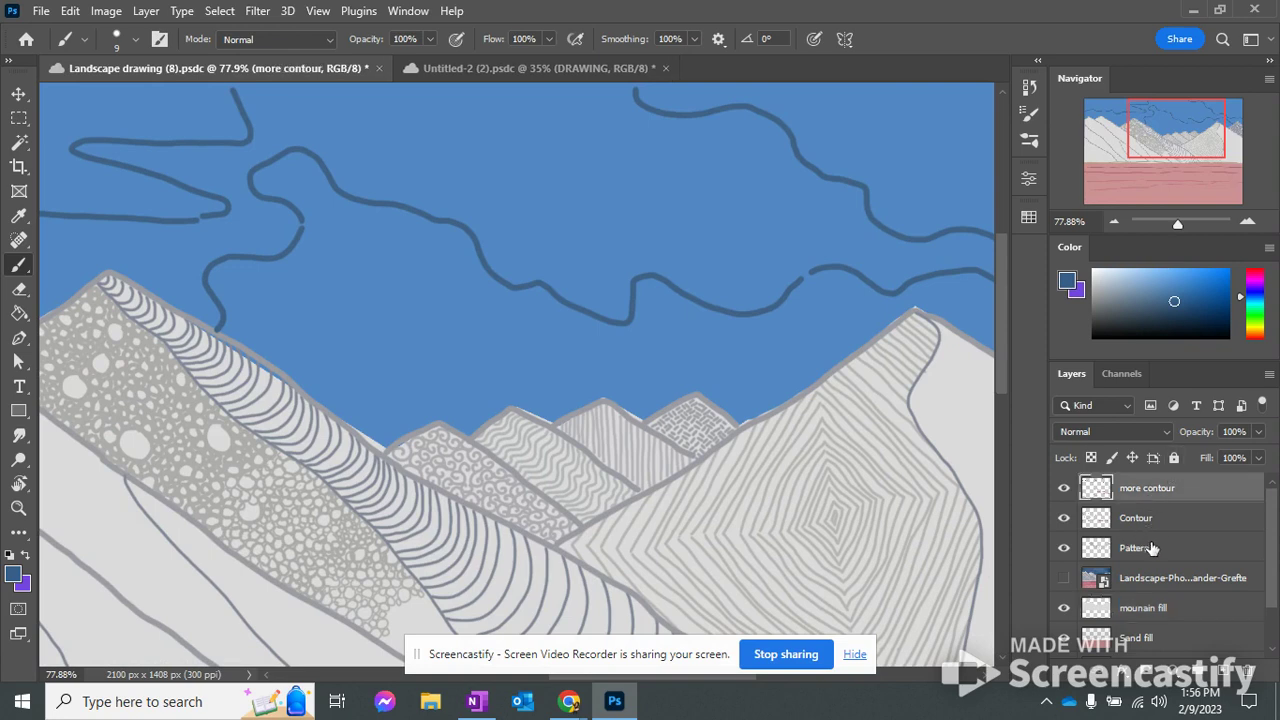
click(1152, 548)
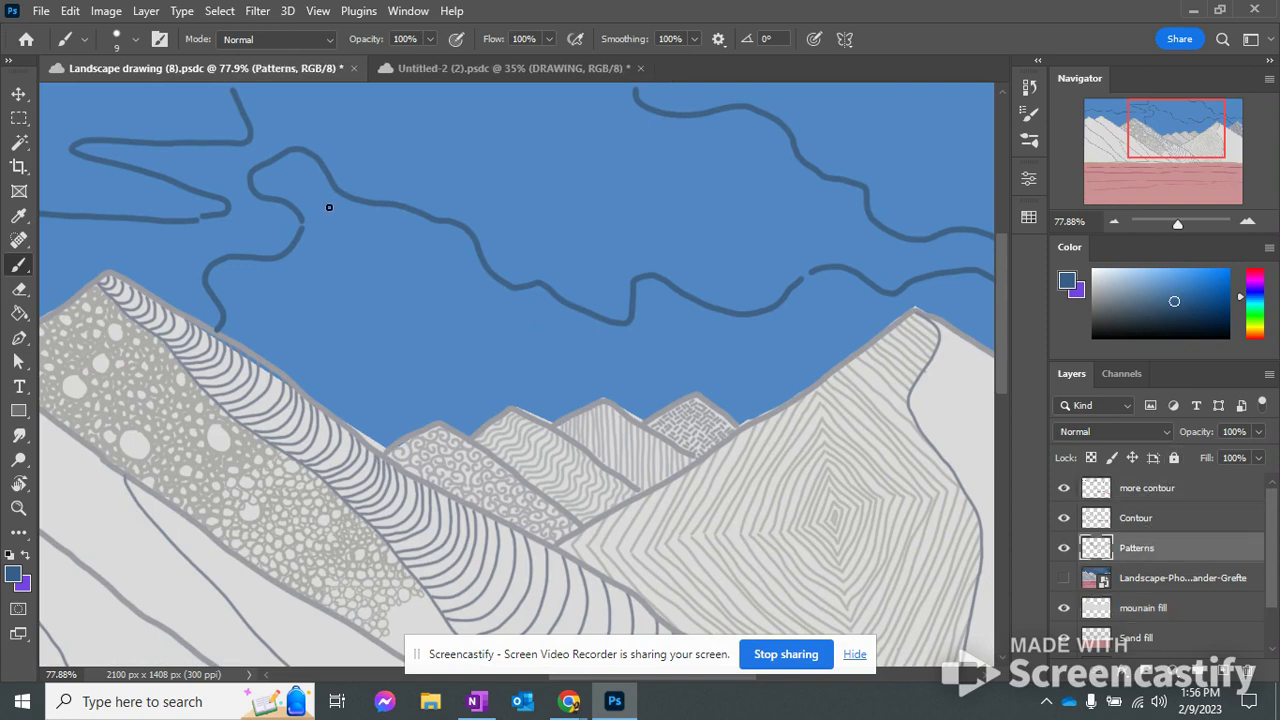
mouse_move(322, 205)
mouse_down()
mouse_move(324, 260)
mouse_move(361, 231)
mouse_move(365, 289)
mouse_move(388, 243)
mouse_move(414, 313)
mouse_move(398, 242)
mouse_move(428, 326)
mouse_move(400, 293)
mouse_move(474, 289)
mouse_up()
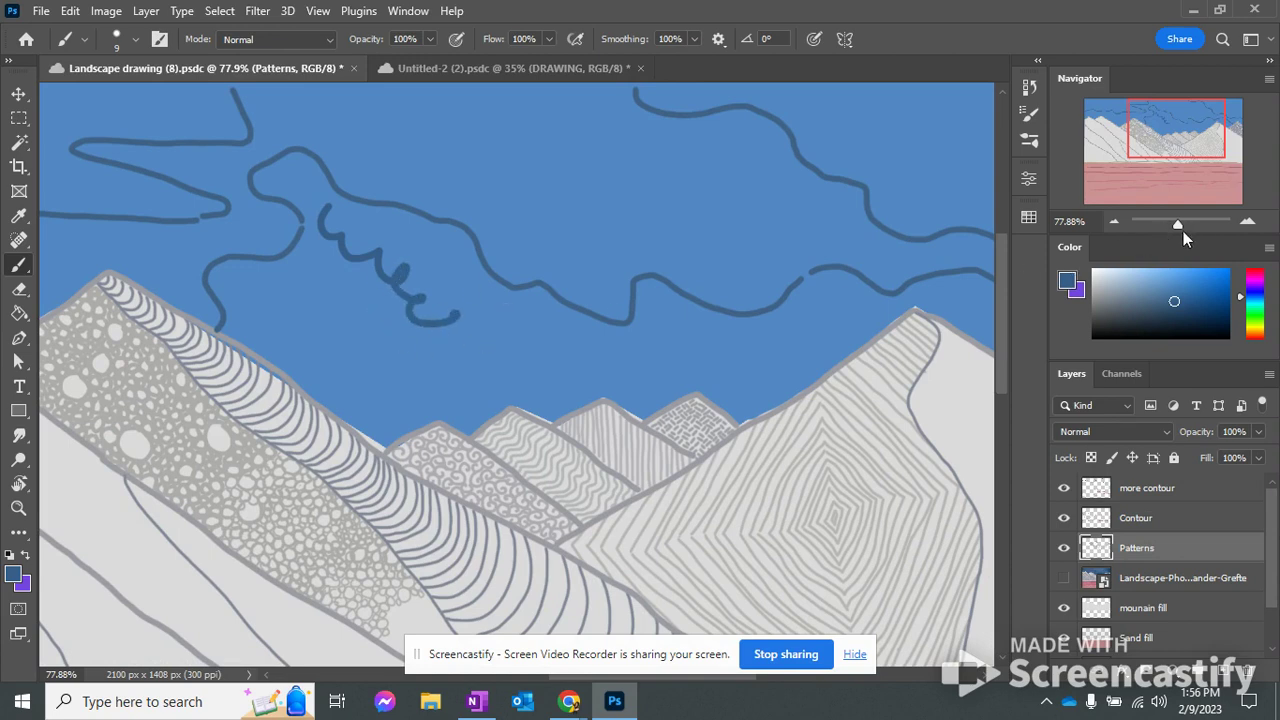
click(1063, 584)
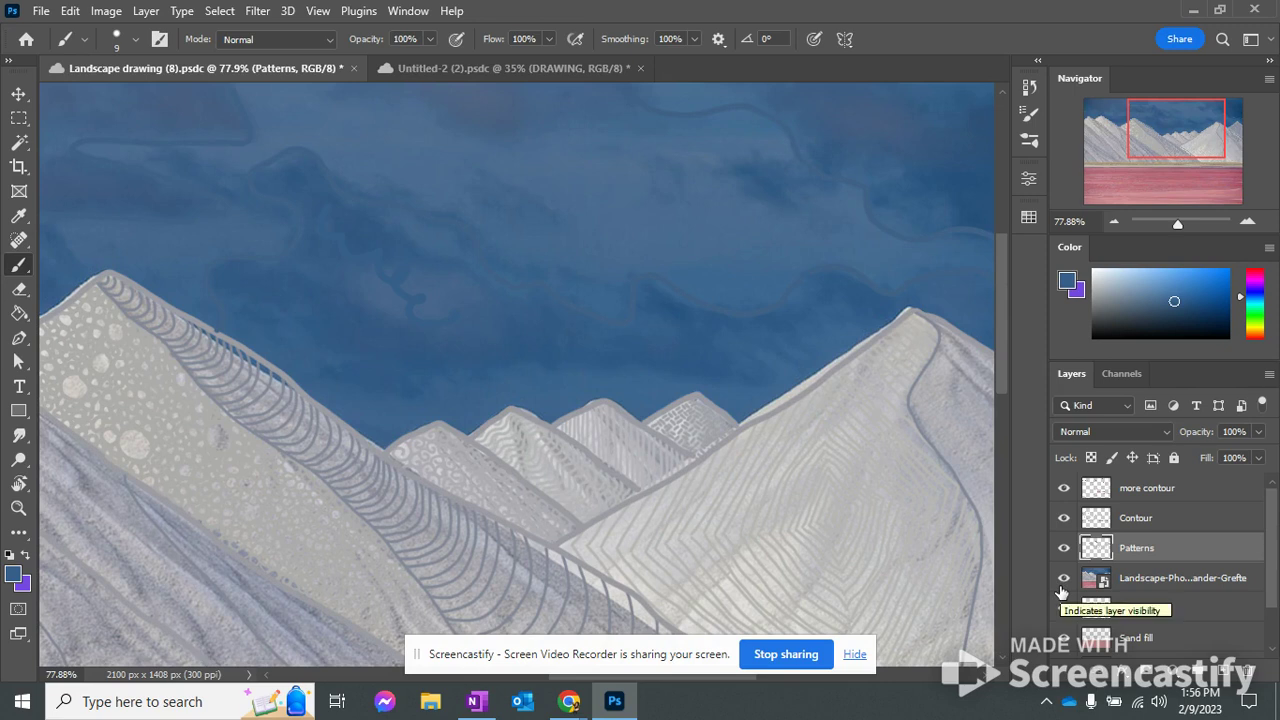
click(1063, 584)
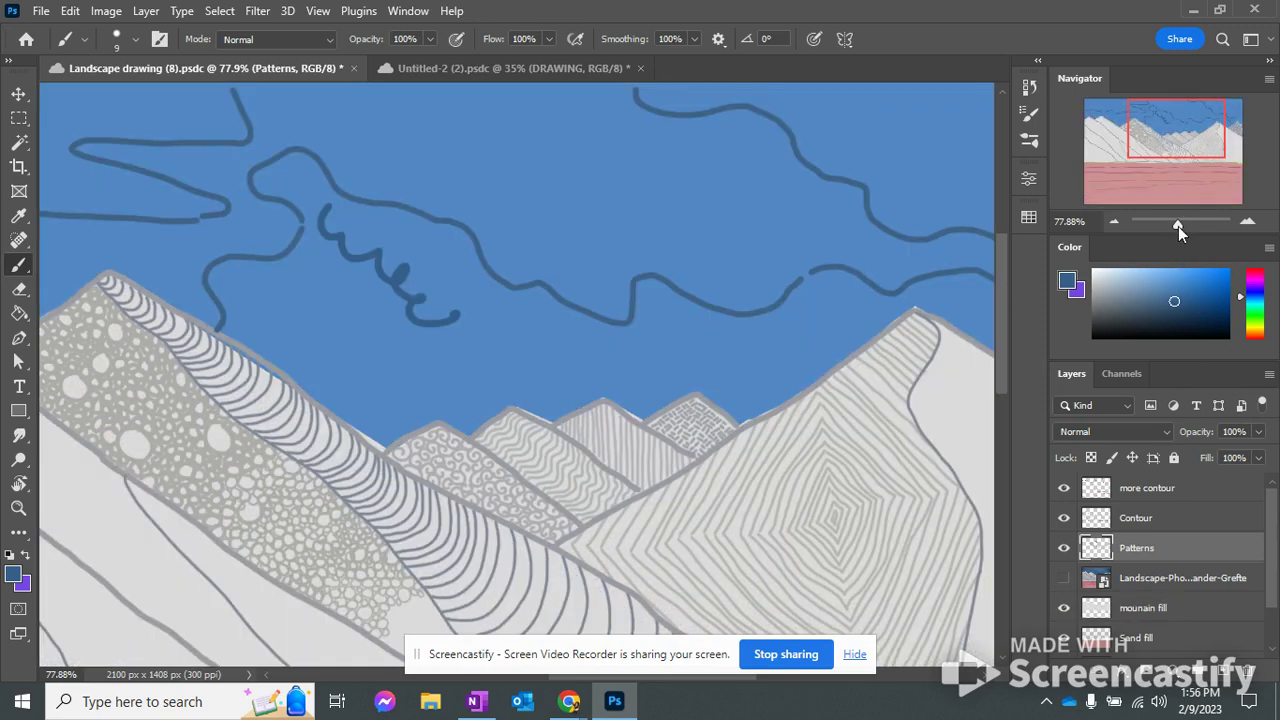
drag(1178, 226, 1168, 226)
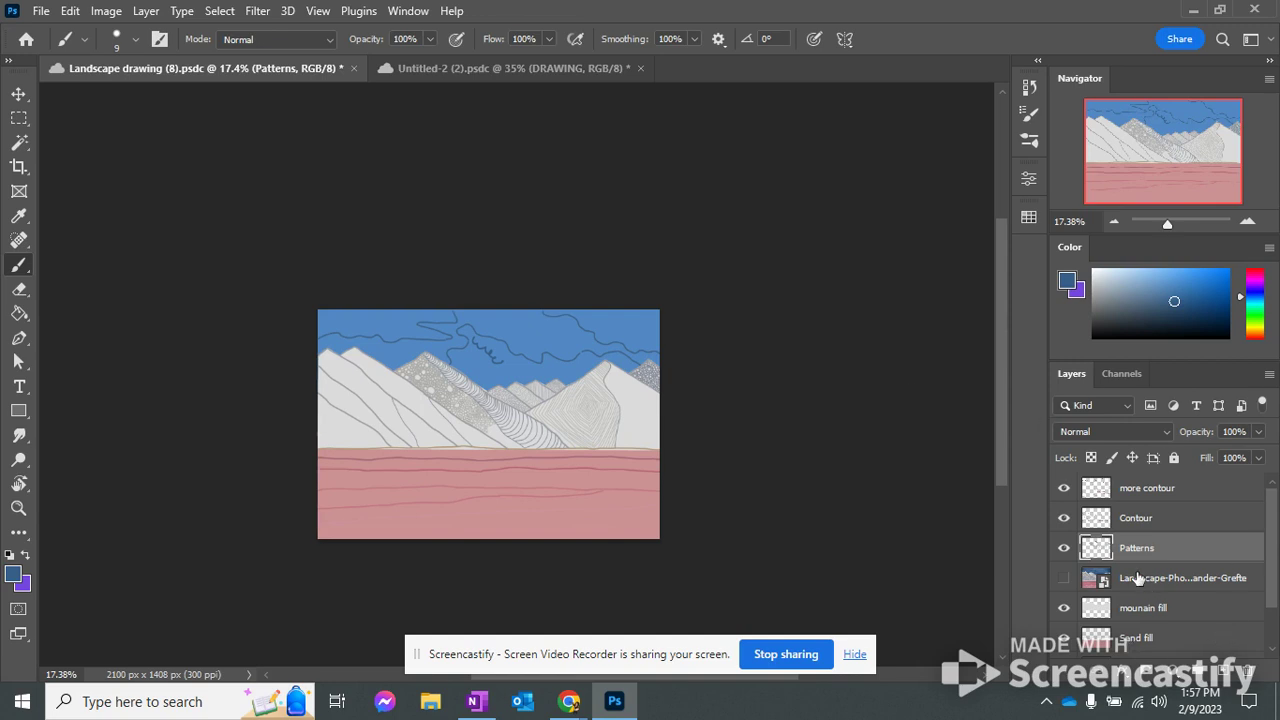
Step: Turn on the Landscape-Photo layer so the reference photo covers the whole drawing
scroll(1137, 578, down, 2)
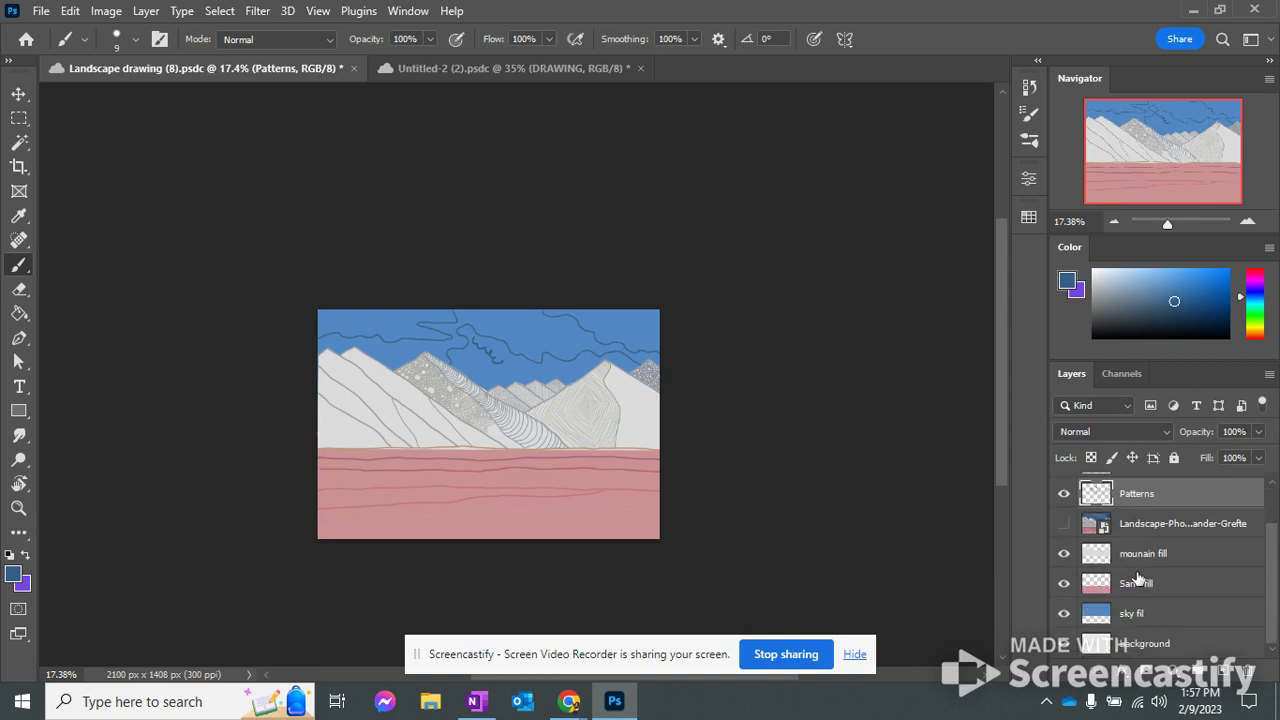
click(1063, 525)
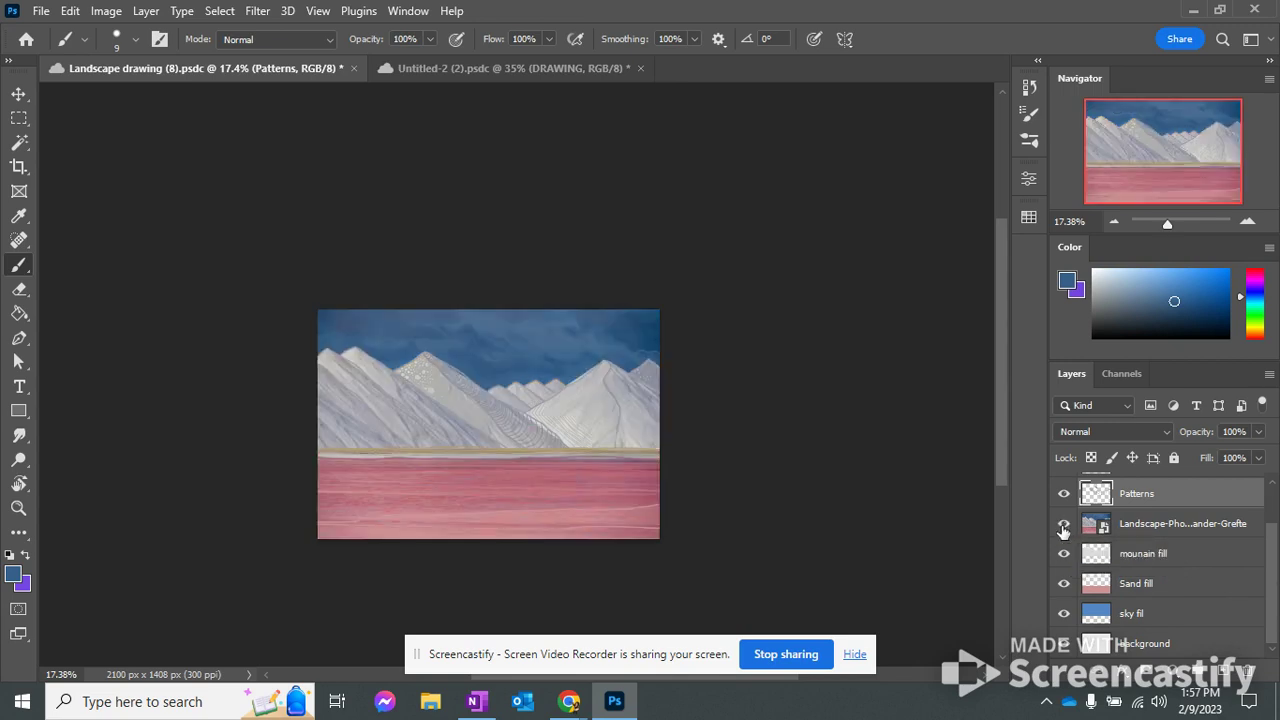